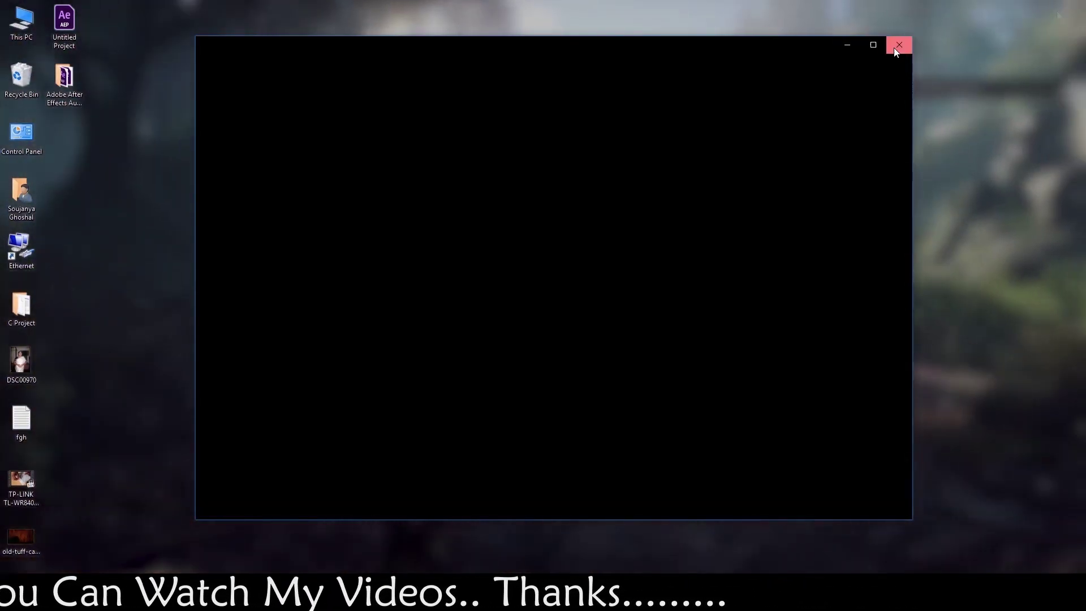
- Close the blank black window on the desktop
left_click(897, 50)
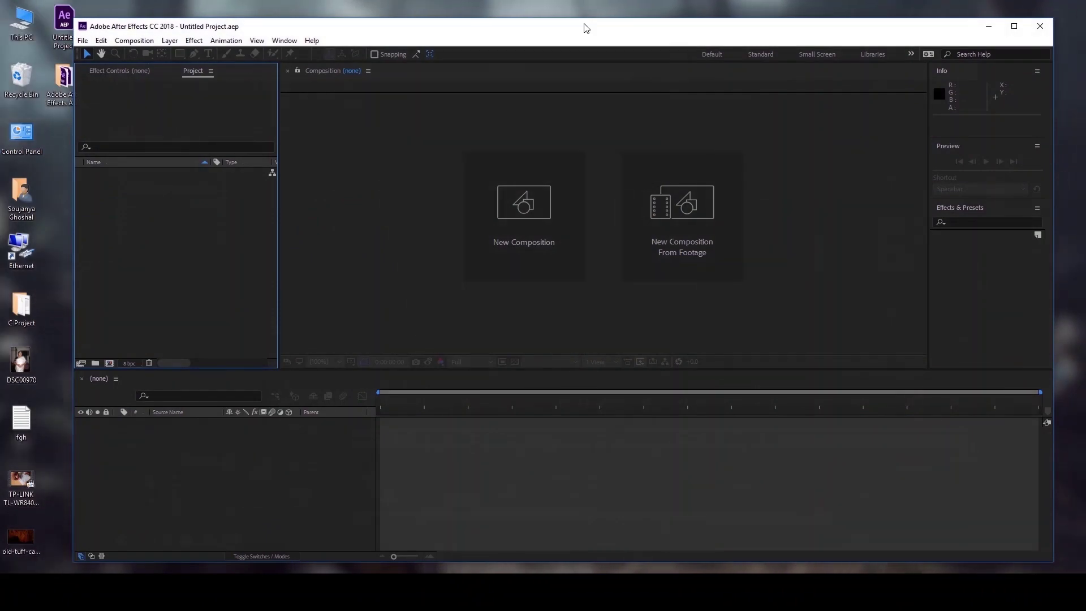
- Create a 1920 x 1080 composition named Project using the HDTV 1080 25 preset
double_click(586, 8)
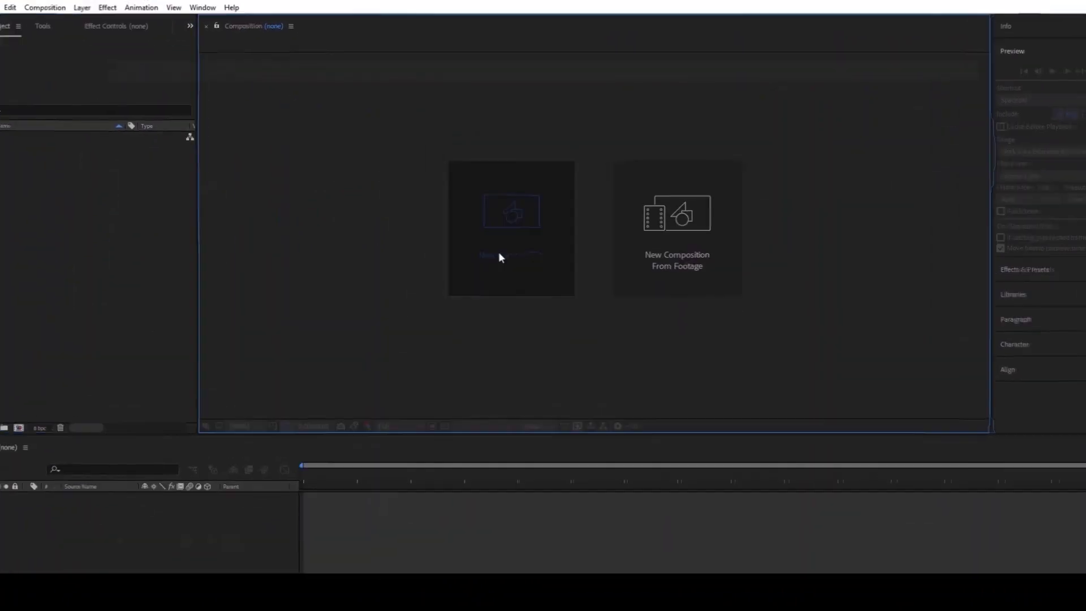
left_click(499, 258)
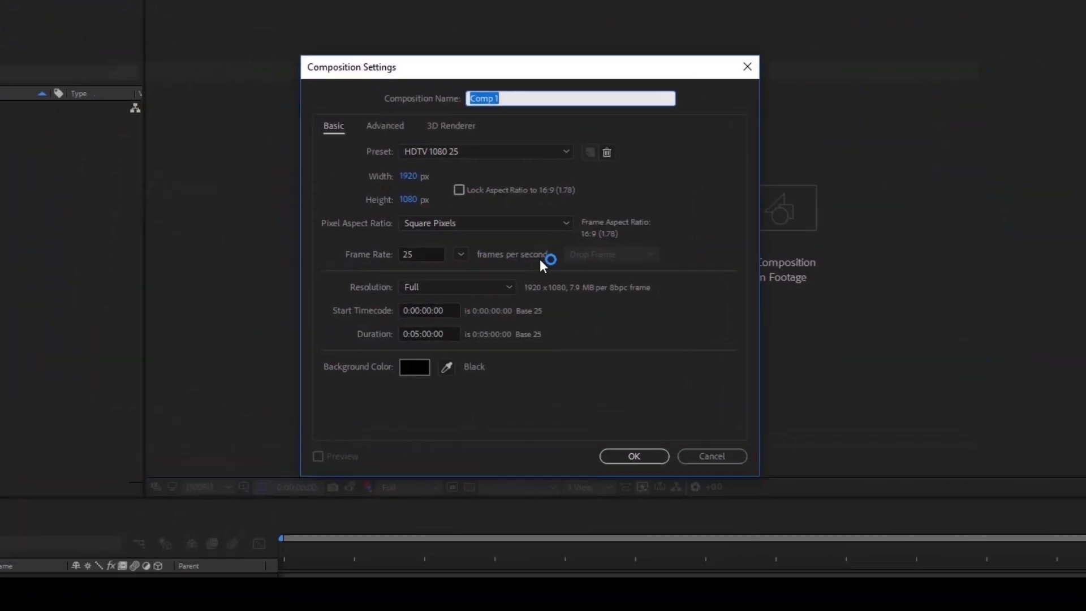
key("BackSpace")
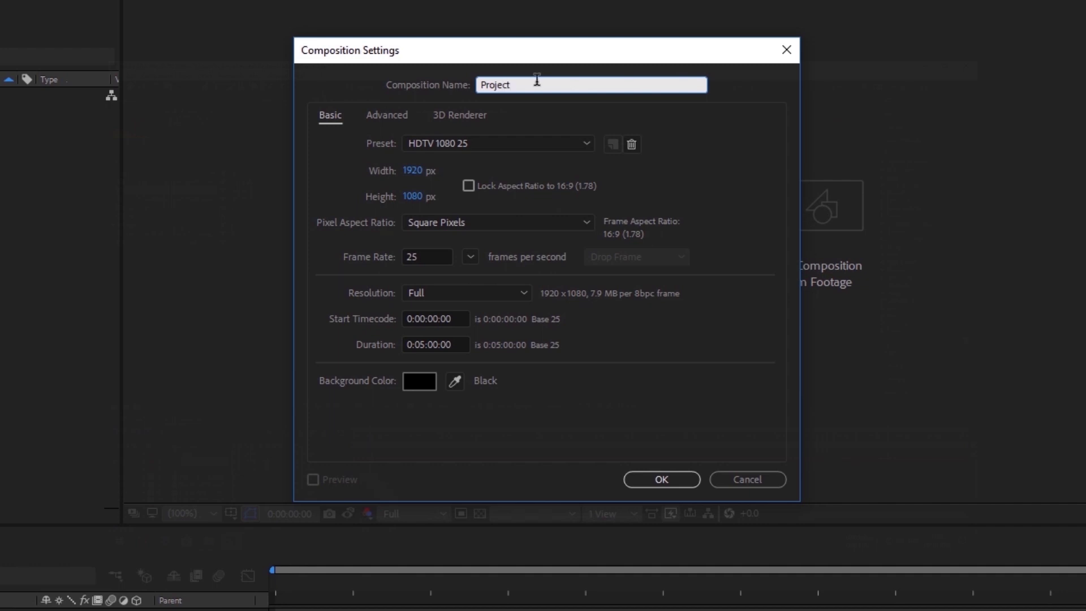
left_click(482, 142)
left_click(681, 580)
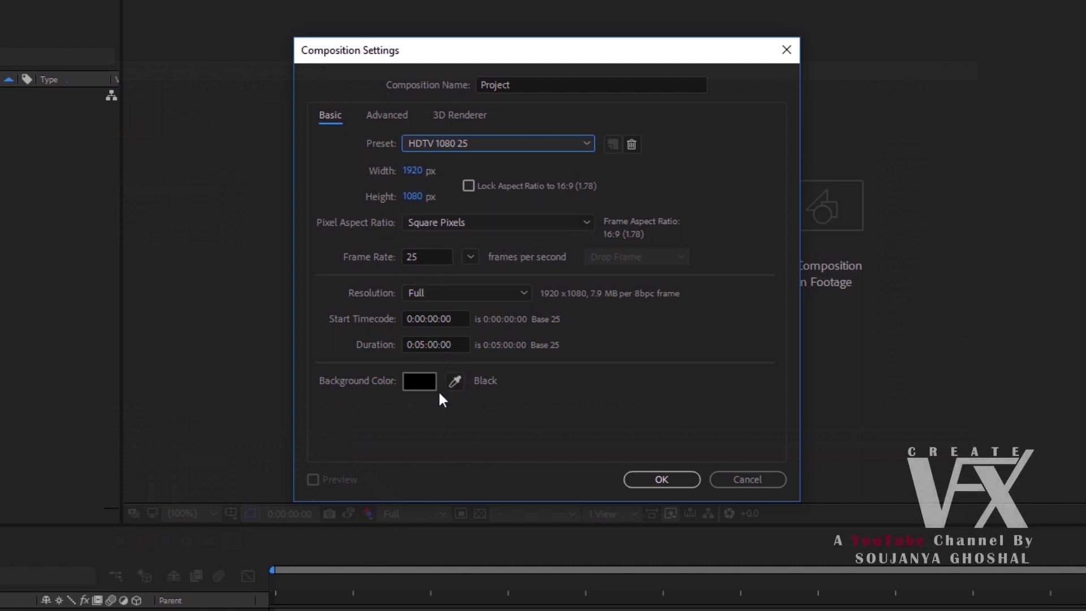
left_click(653, 477)
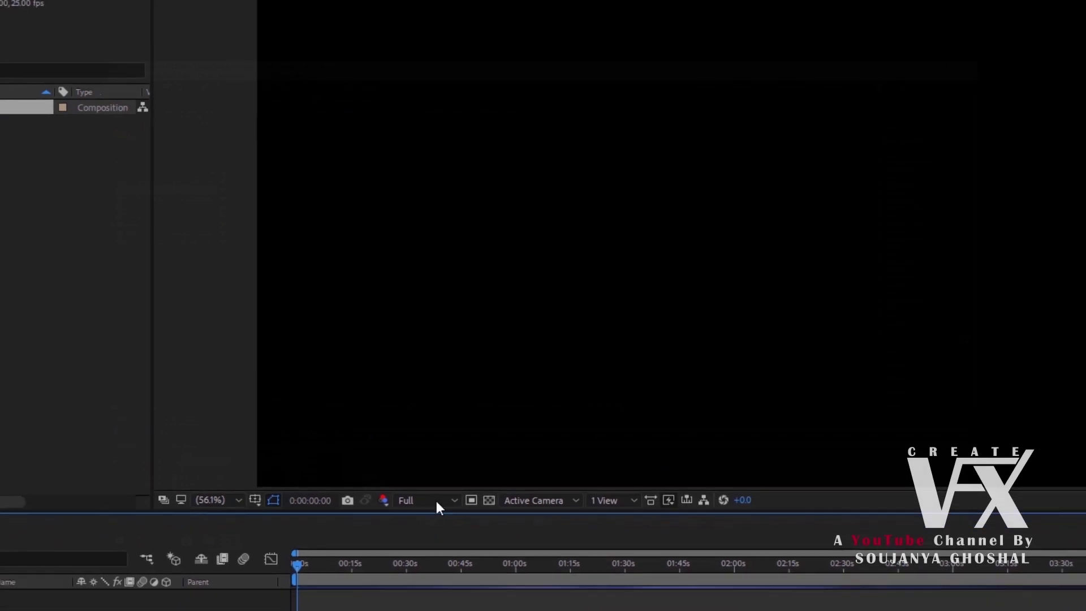
- Import the old-tuff-caves PNG image from the Desktop as footage and place it as a layer in the Project composition
right_click(74, 264)
mouse_move(97, 339)
left_click(268, 338)
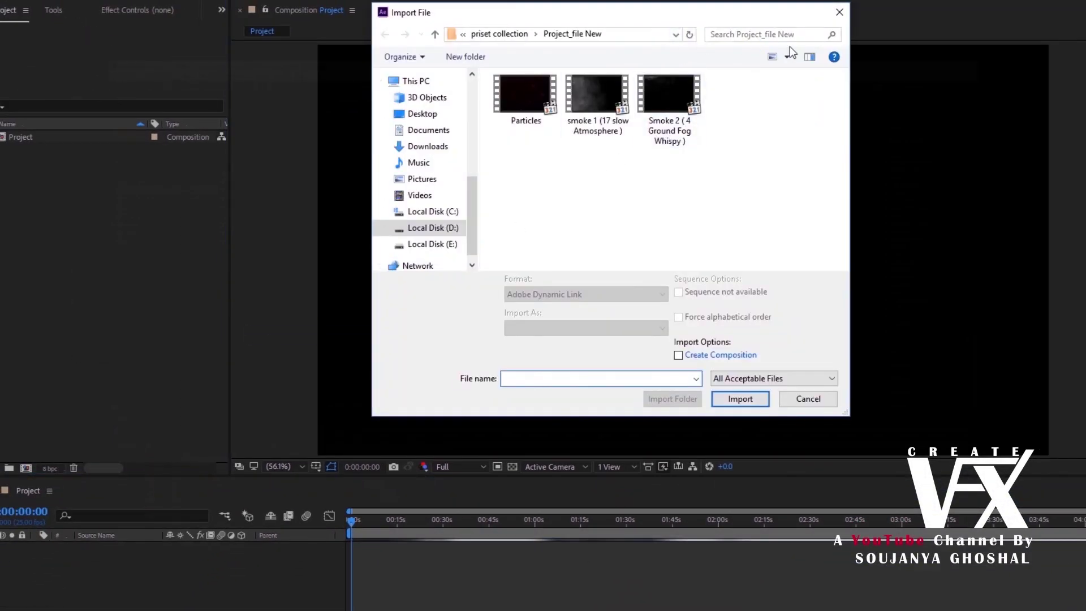
left_click(436, 37)
left_click(436, 37)
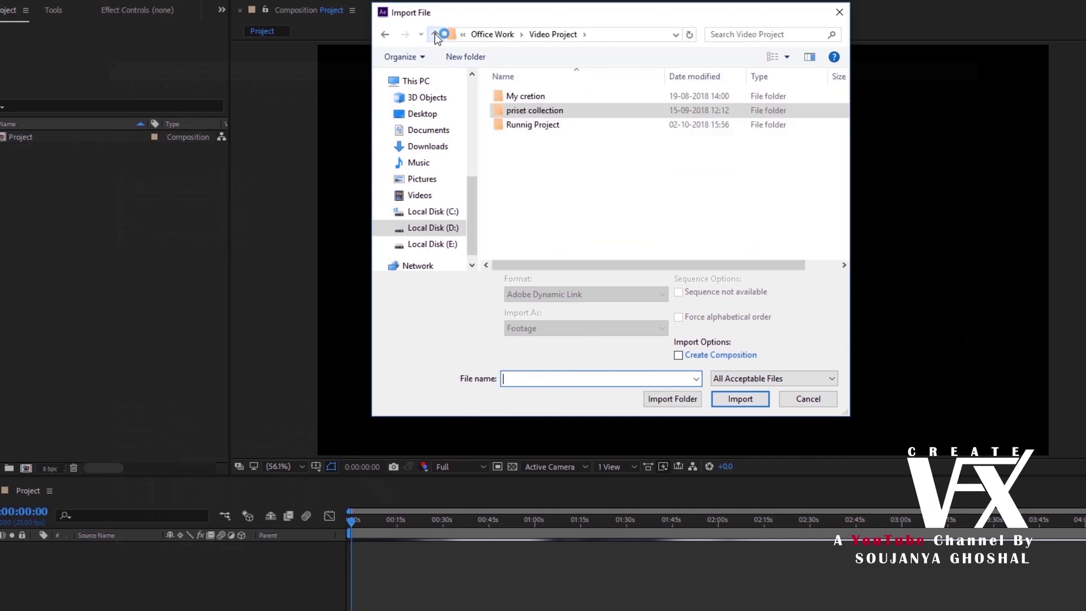
left_click(436, 37)
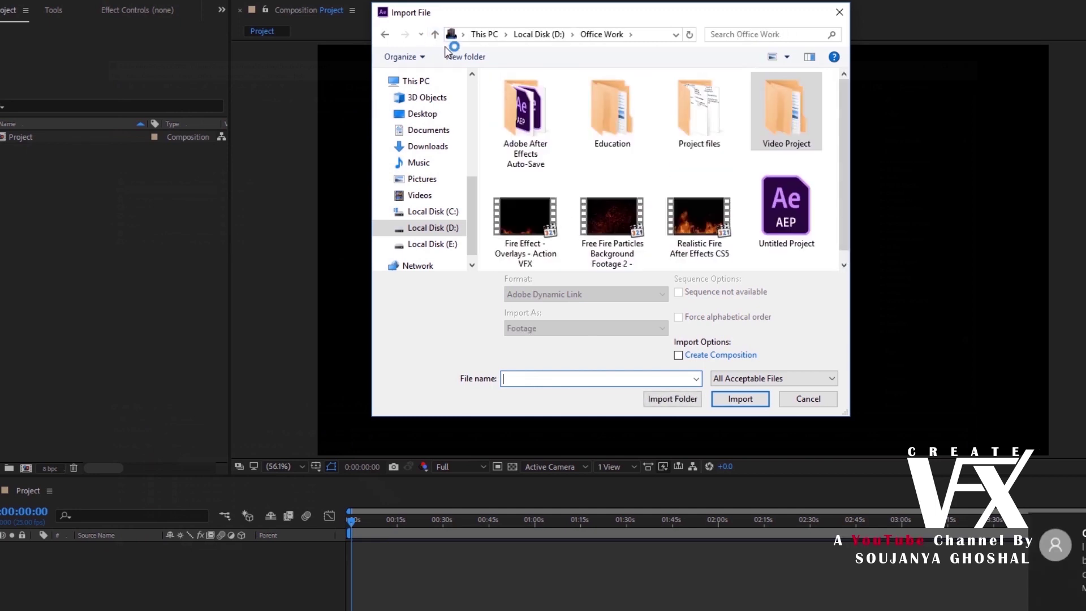
left_click(435, 36)
left_click(435, 35)
scroll(418, 124, "up", 5)
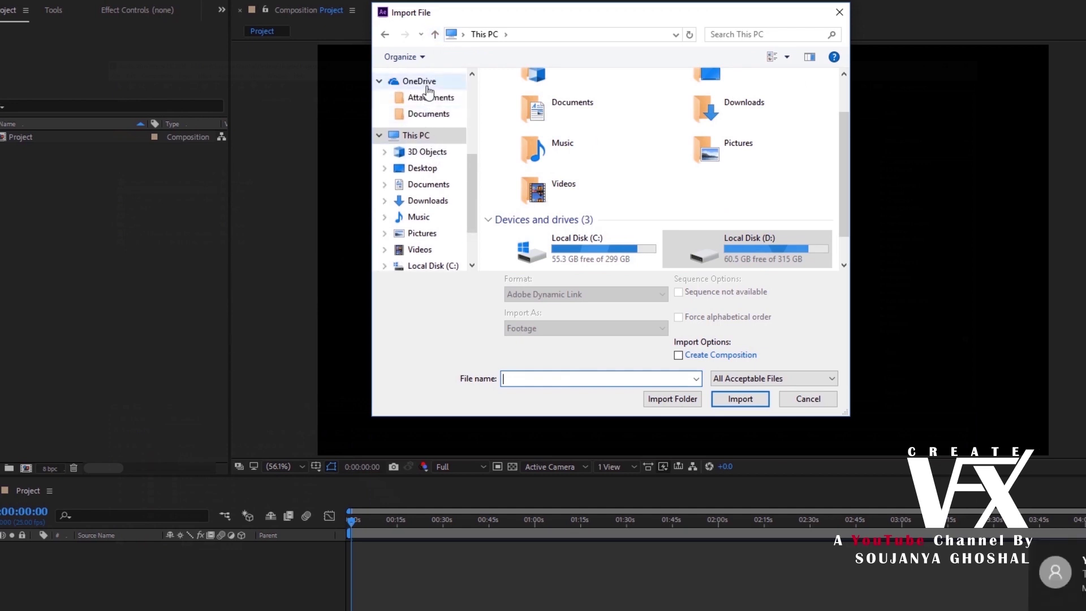
left_click(421, 103)
left_click(669, 118)
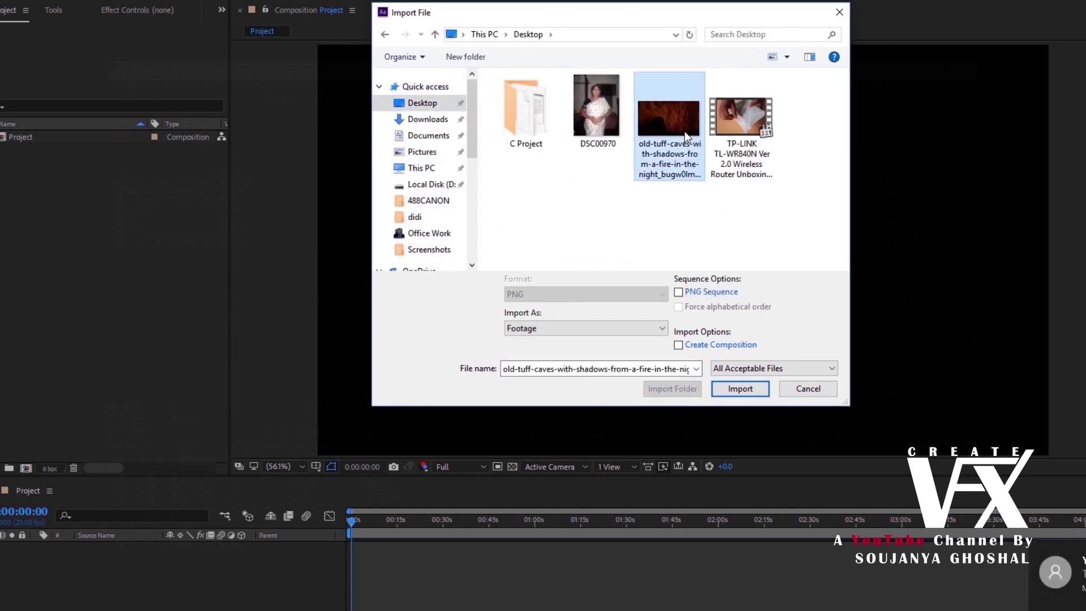
left_click(742, 397)
left_click_drag(87, 142, 113, 571)
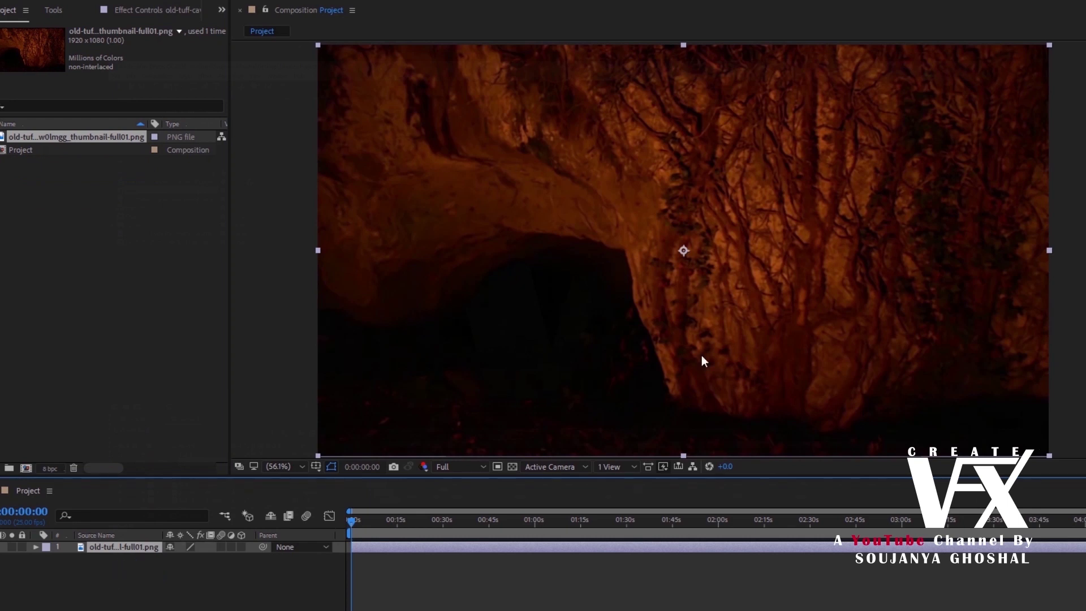
- Add a black 1920 x 1080 solid layer named S1 to the Project composition
right_click(99, 594)
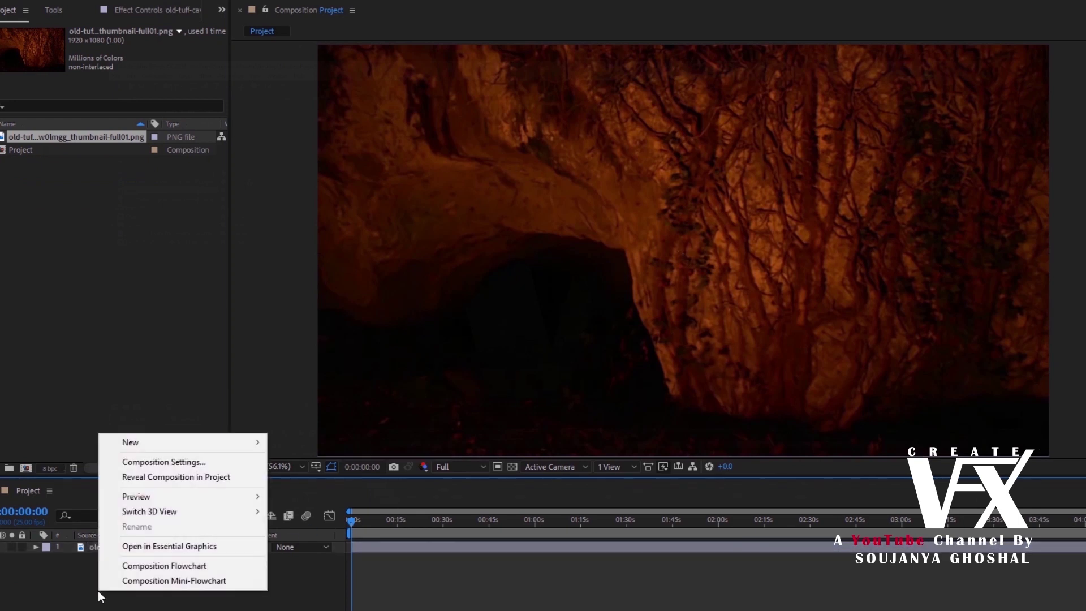
mouse_move(165, 446)
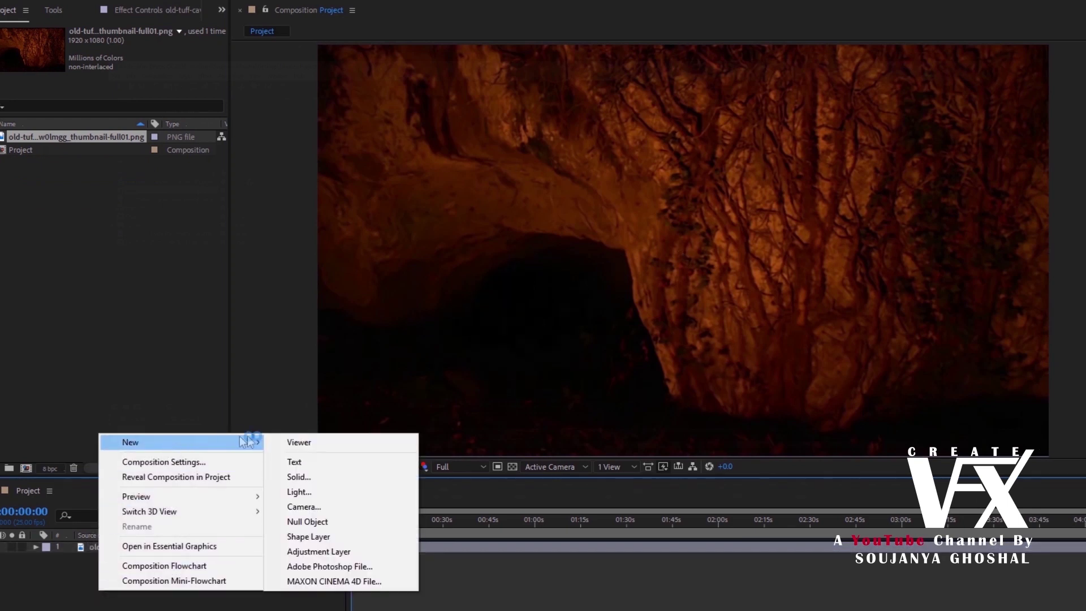
left_click(297, 477)
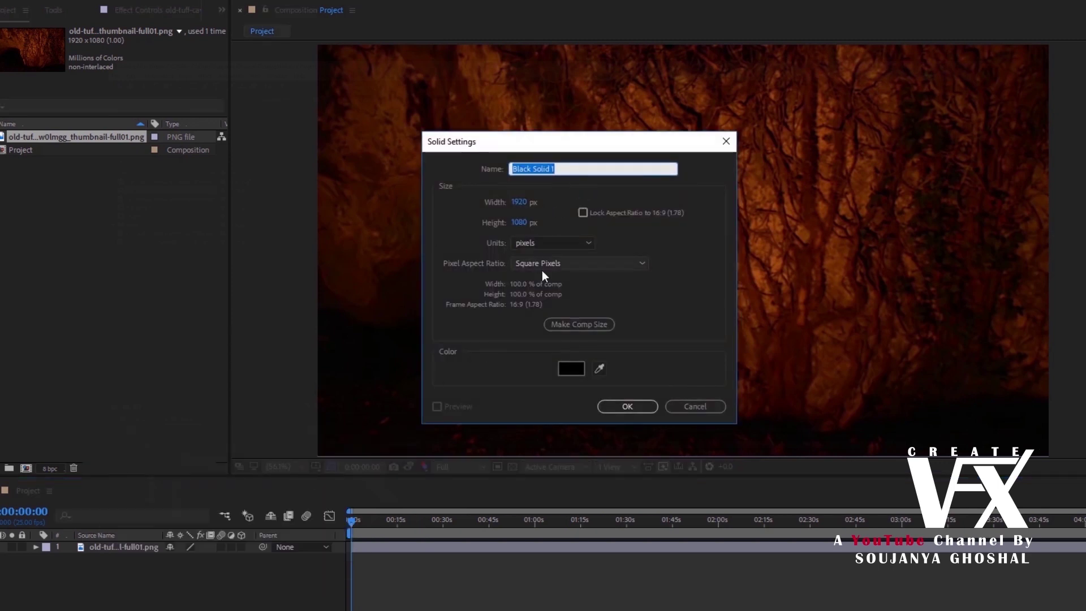
key("BackSpace")
type("S1")
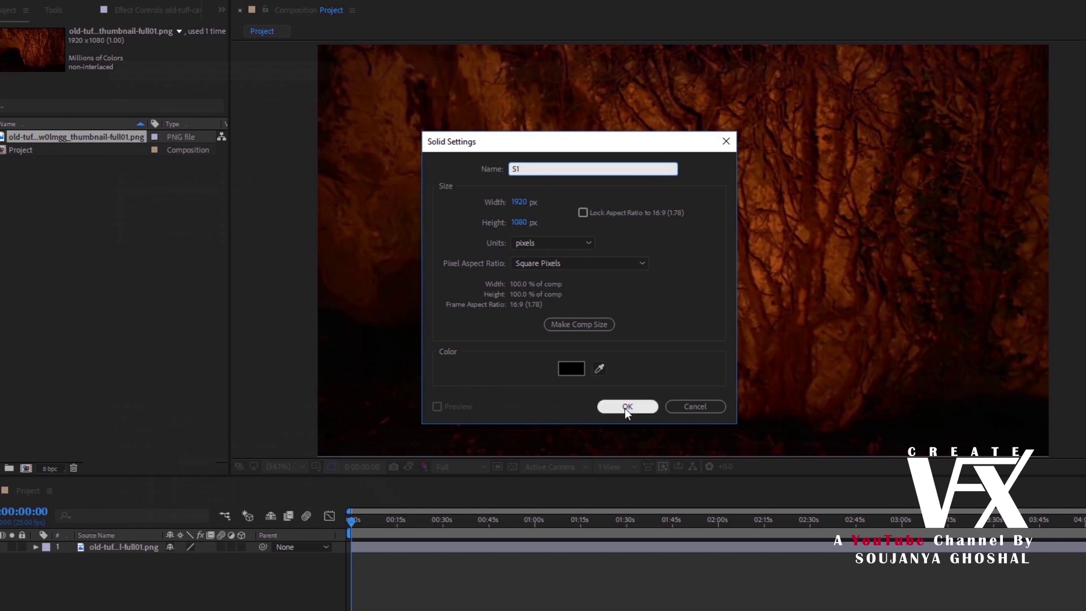
left_click(626, 406)
- Search the effects for "cc p" and apply CC Particle World to the S1 layer
left_click(976, 52)
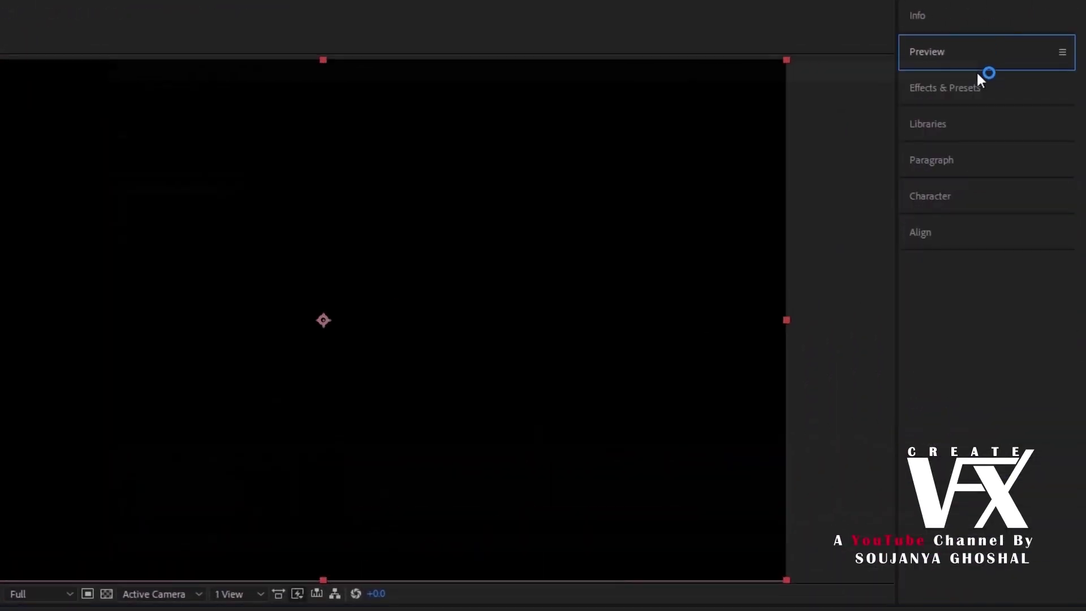
left_click(957, 88)
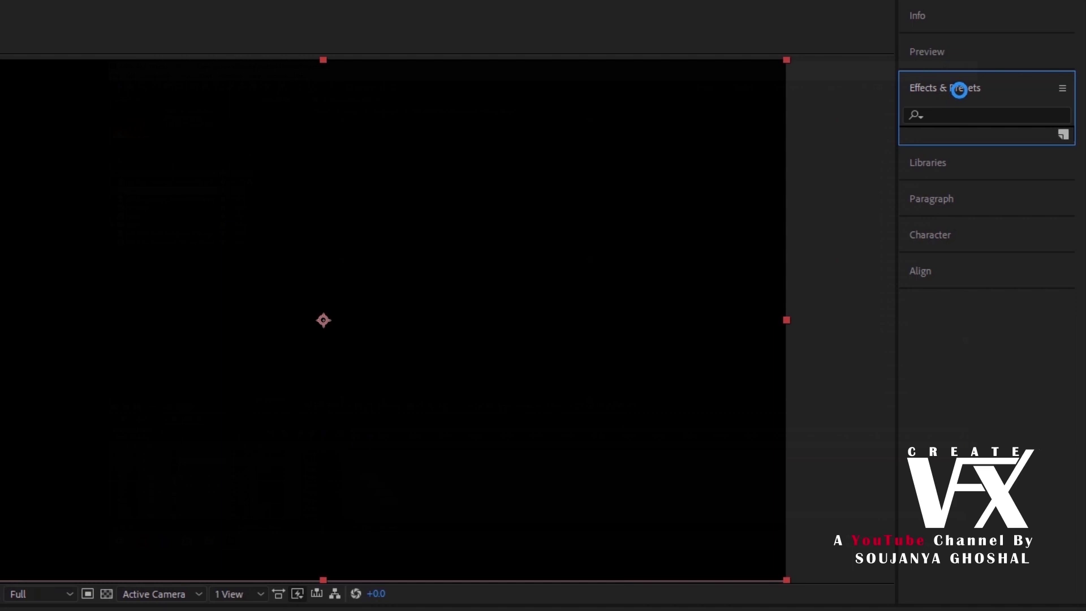
left_click(982, 115)
type("cc p")
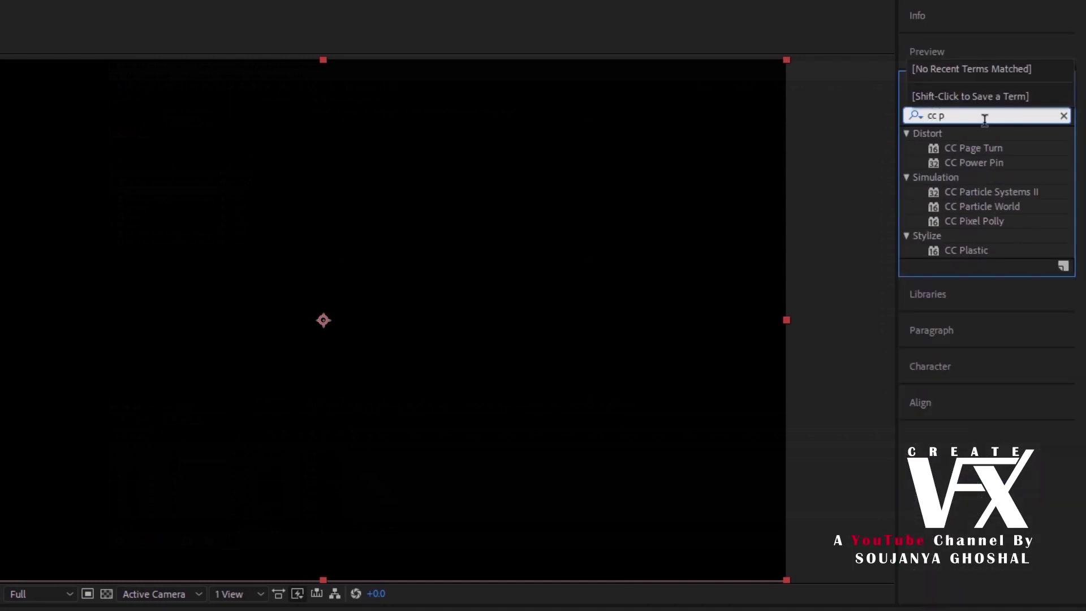
left_click_drag(984, 207, 341, 520)
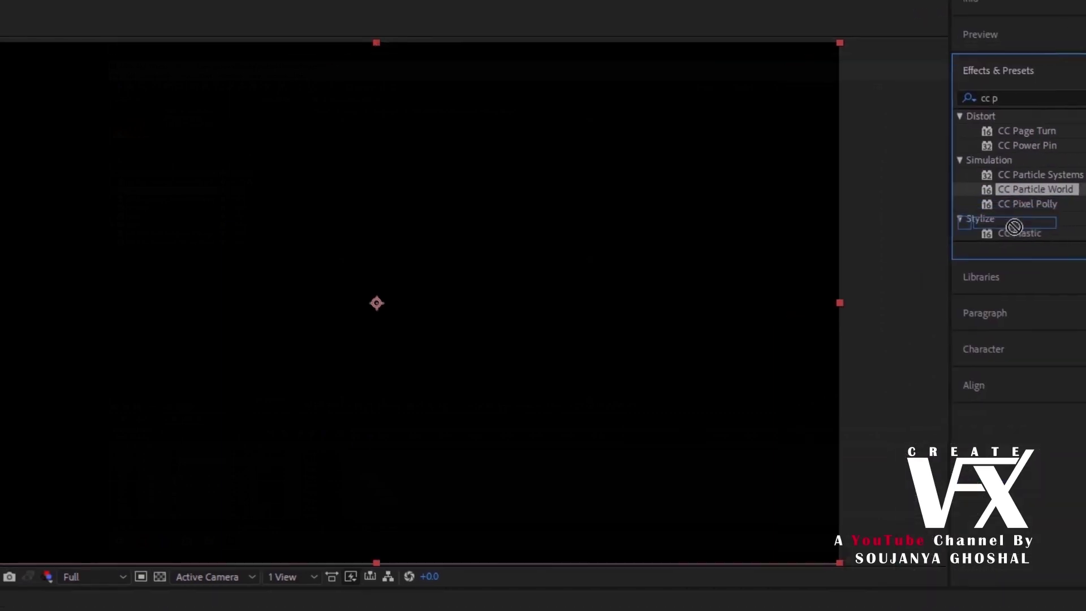
left_click_drag(708, 406, 156, 514)
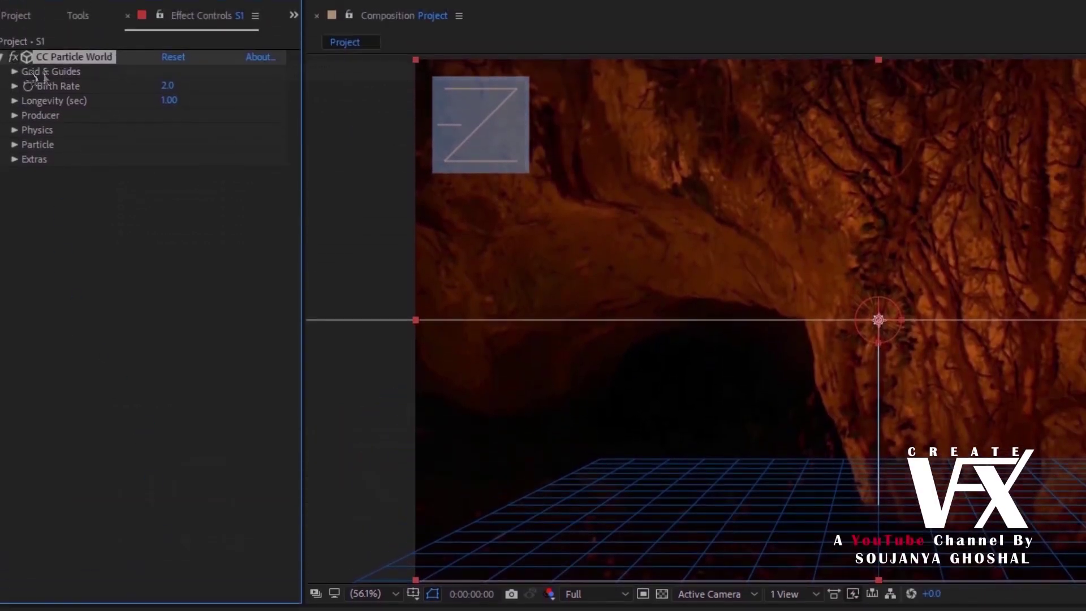
- Expand the Producer, Physics and Particle groups of CC Particle World, leaving Grid & Guides, Birth Rate and Longevity collapsed
left_click(15, 26)
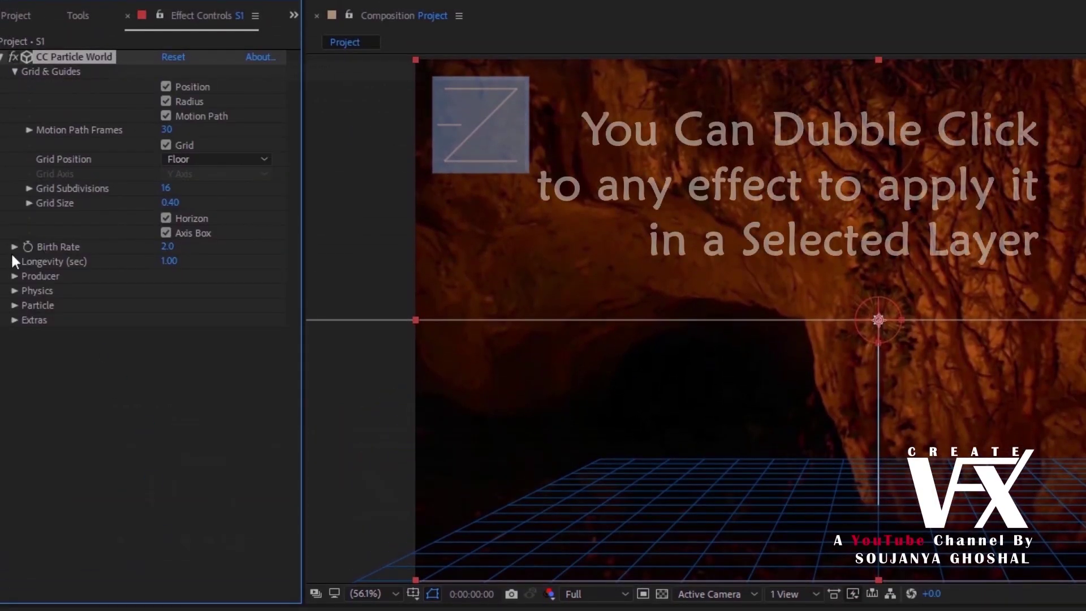
left_click(14, 201)
left_click(15, 284)
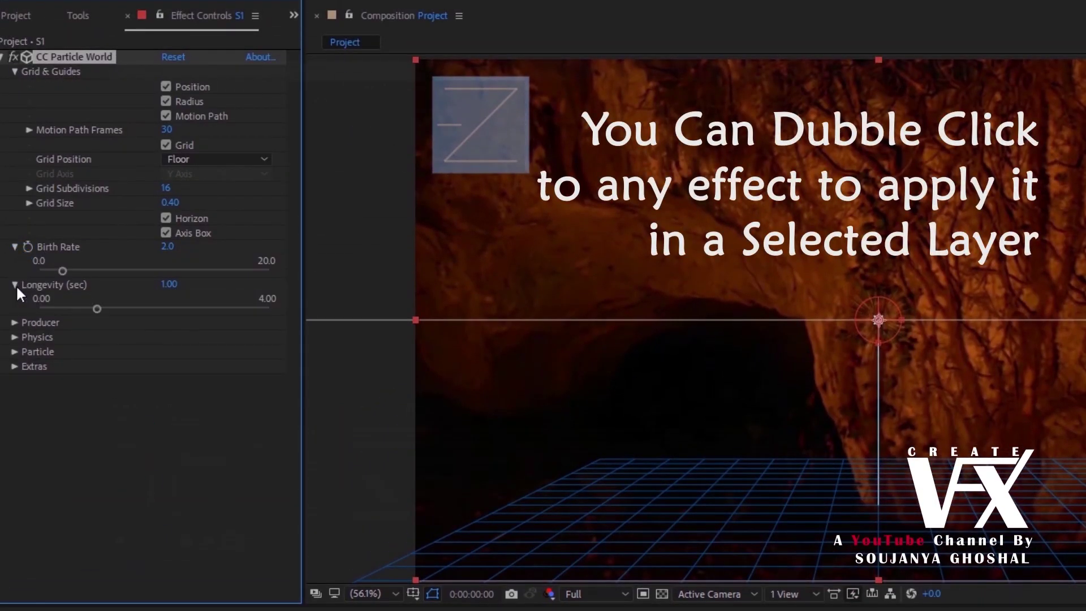
left_click(15, 321)
left_click(15, 424)
left_click(16, 586)
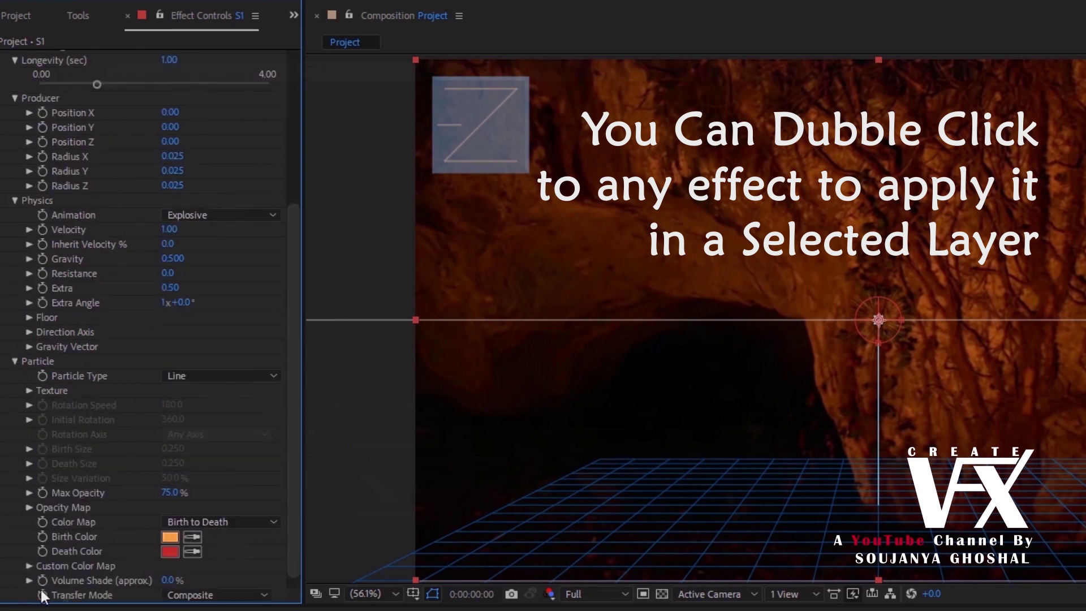
left_click_drag(630, 605, 629, 610)
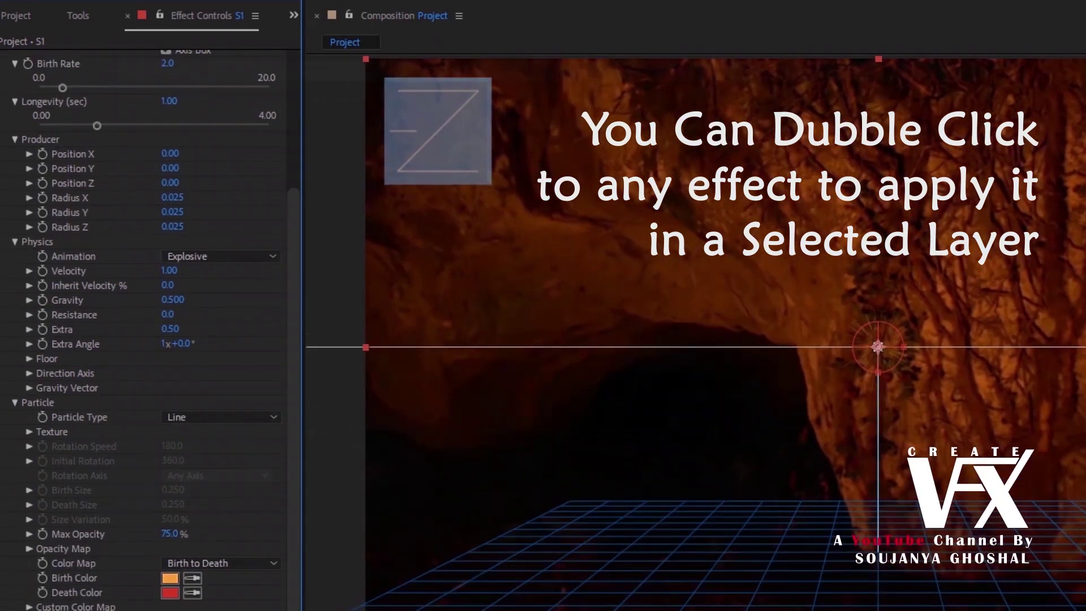
scroll(107, 254, "up", 8)
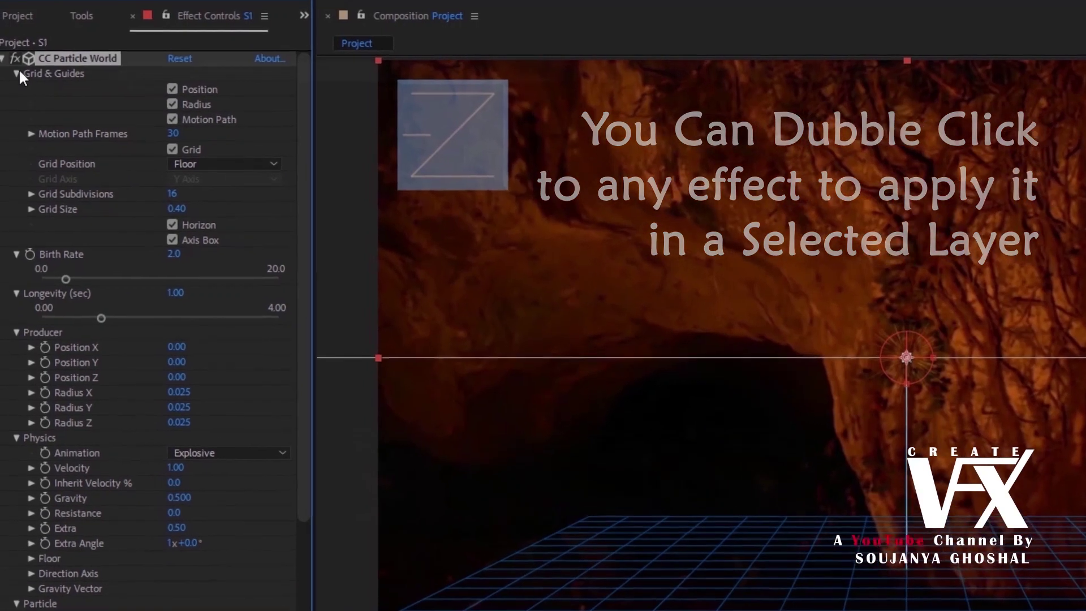
left_click(17, 73)
left_click(16, 89)
left_click(16, 104)
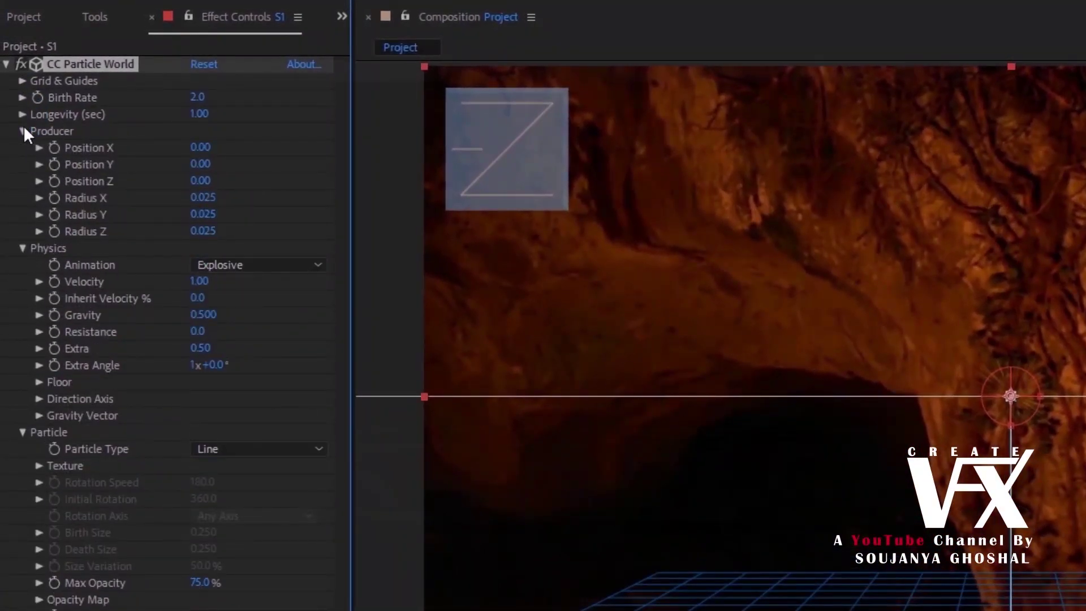
- Set the CC Particle World Birth Rate to 0.4 and Longevity to 8.96 seconds
left_click(197, 98)
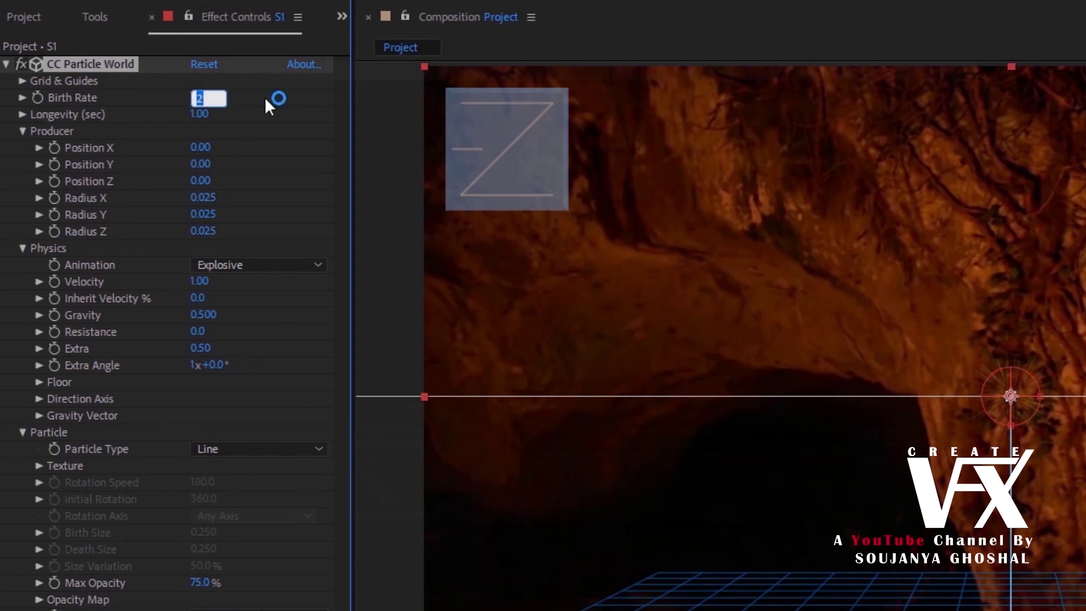
type("0.4")
key("Return")
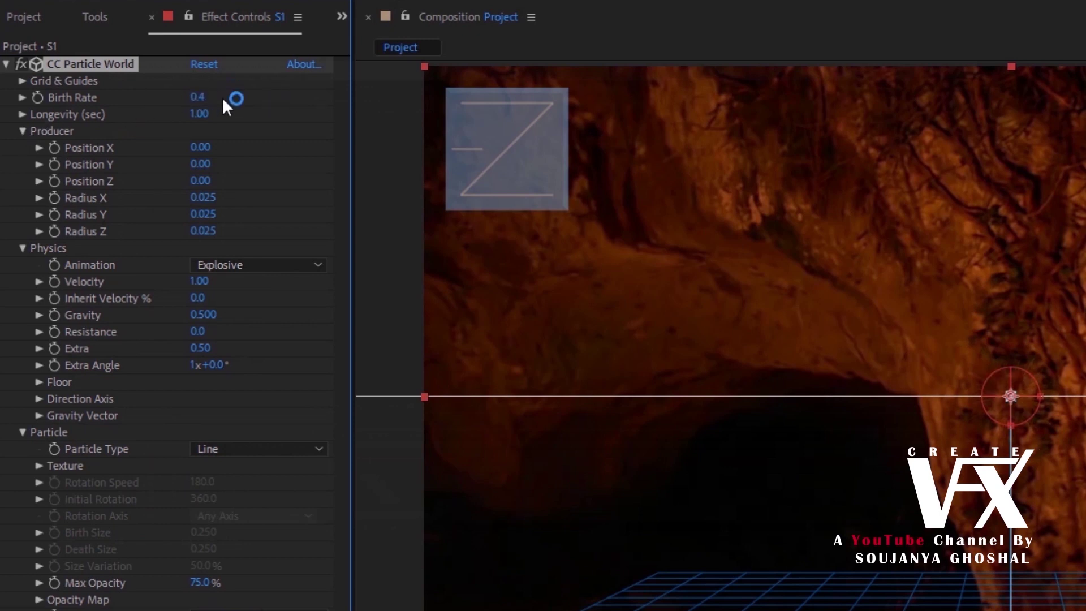
left_click(199, 114)
type("8.96")
key("Return")
- Set the Producer position to X -0.24, Y 0.51 and Z -0.10
left_click(216, 147)
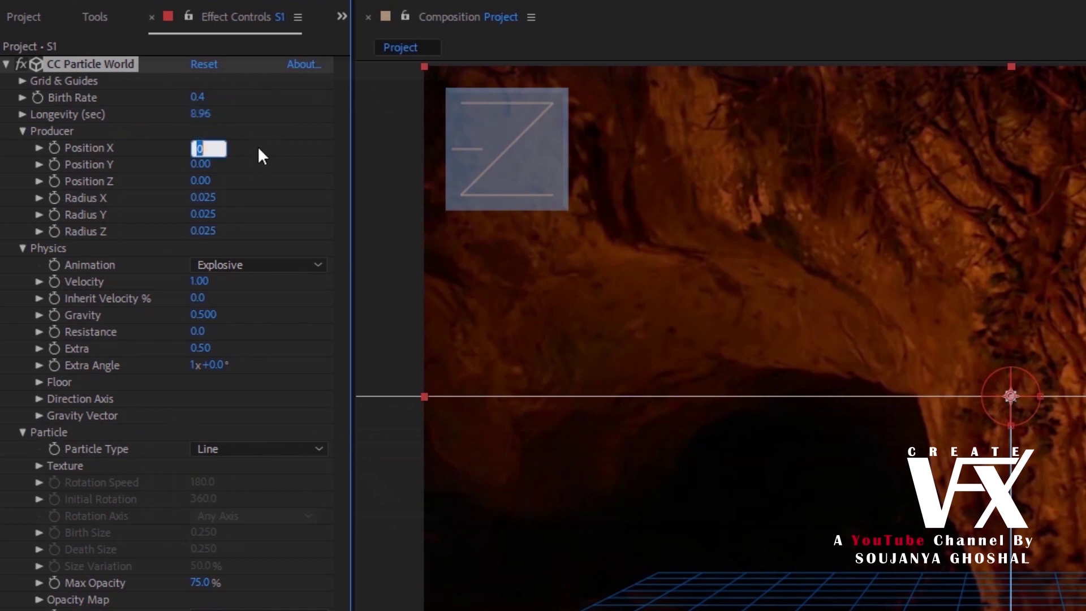
type("-0.24")
key("Return")
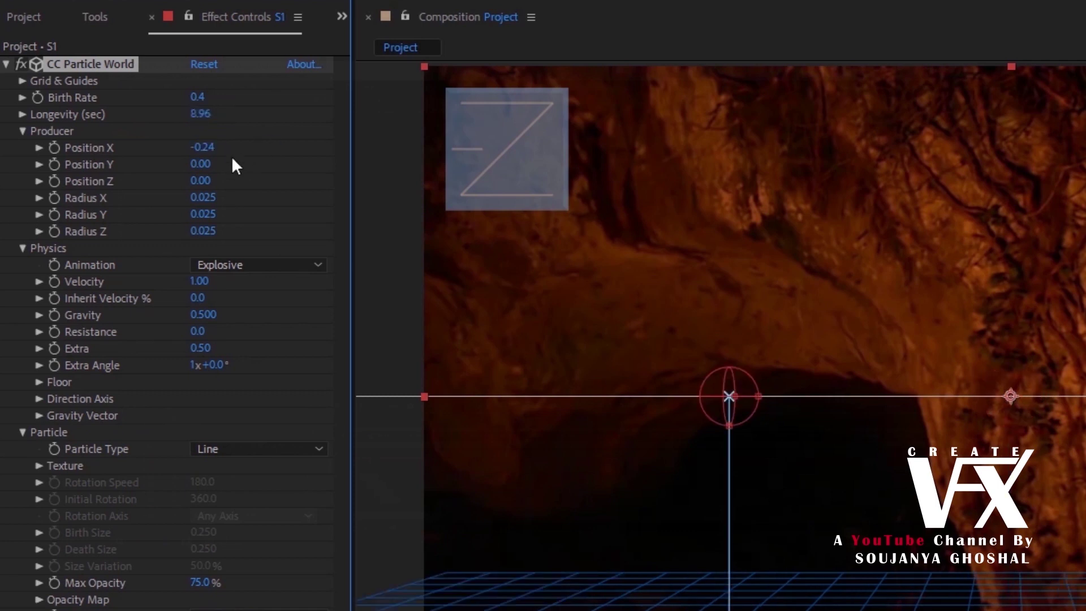
left_click(198, 164)
type("0.51")
key("Return")
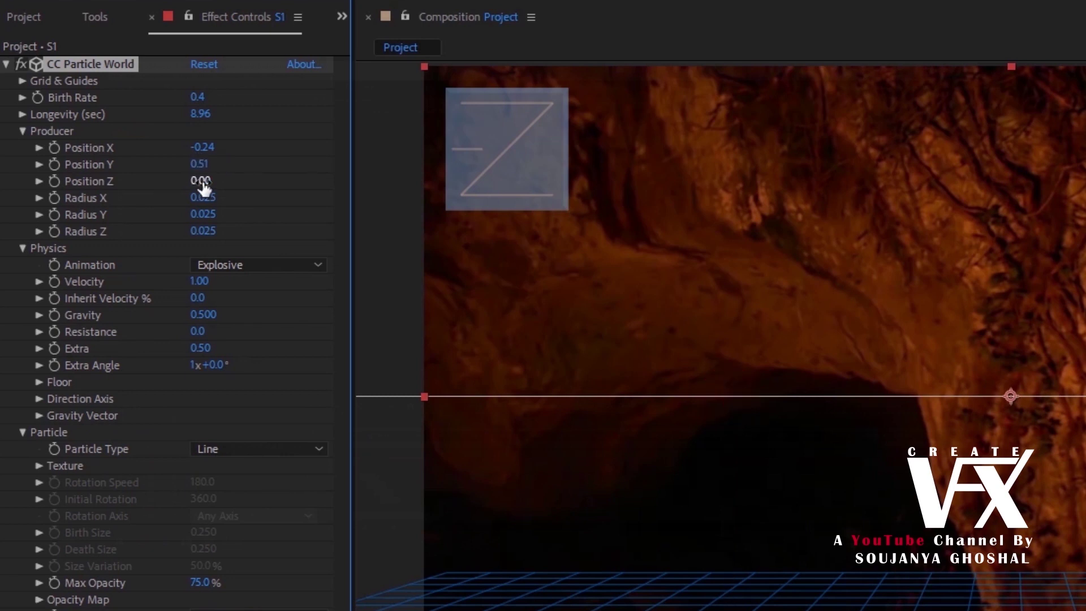
left_click(201, 181)
key("Return")
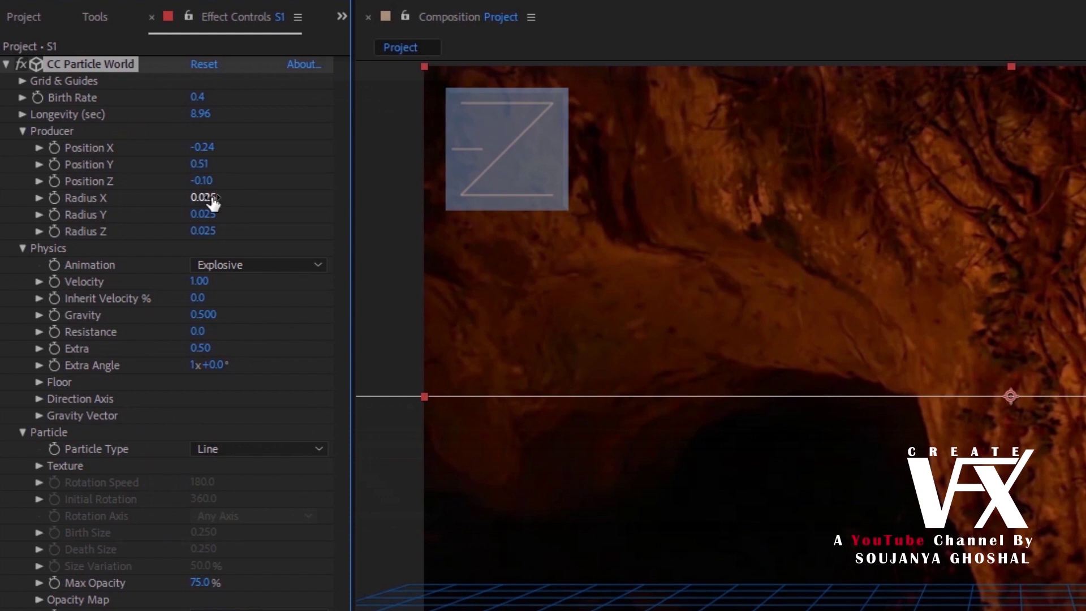
- Set the Producer radius to X 0.725, Y 0.255 and Z 0.870
left_click(204, 198)
type("0.725")
key("Return")
left_click(232, 214)
type("0.255")
key("Return")
left_click(195, 231)
type("0.870")
key("Return")
- Set the Physics Animation to Direction Axis and the Velocity to 0.16
left_click(274, 266)
left_click(282, 308)
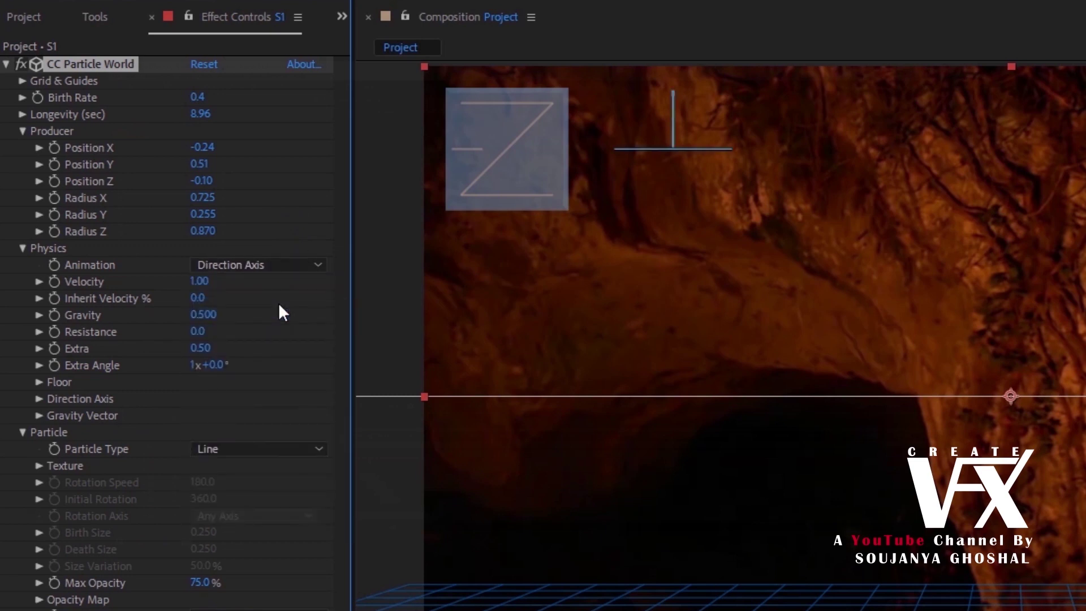
left_click(195, 282)
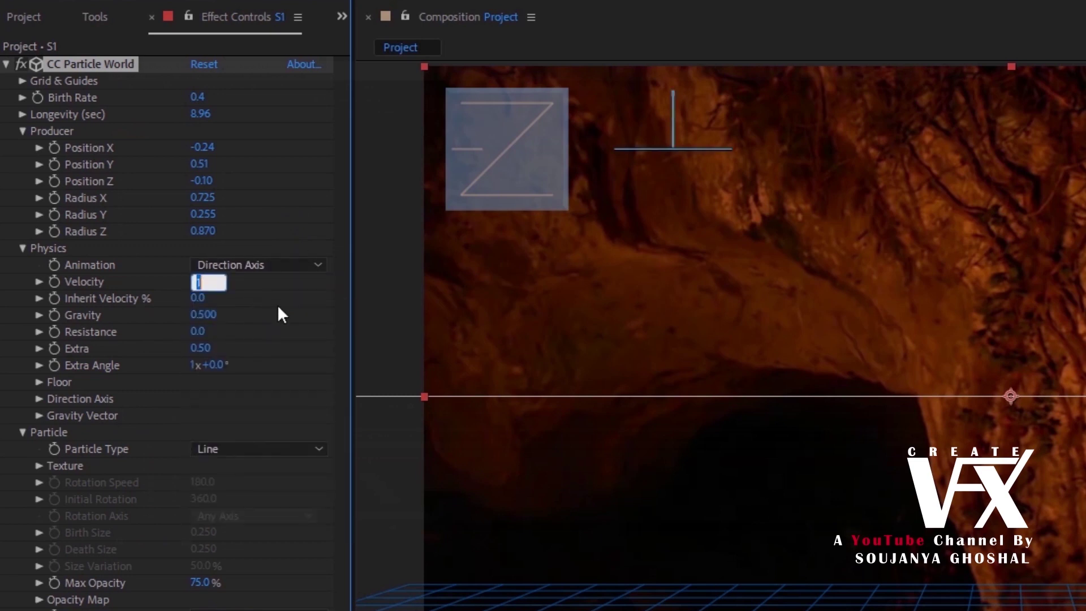
type("0.16")
key("Return")
- Set the Physics Gravity to -0.030 and Resistance to 0.1
left_click(211, 314)
type("-0.030")
key("Return")
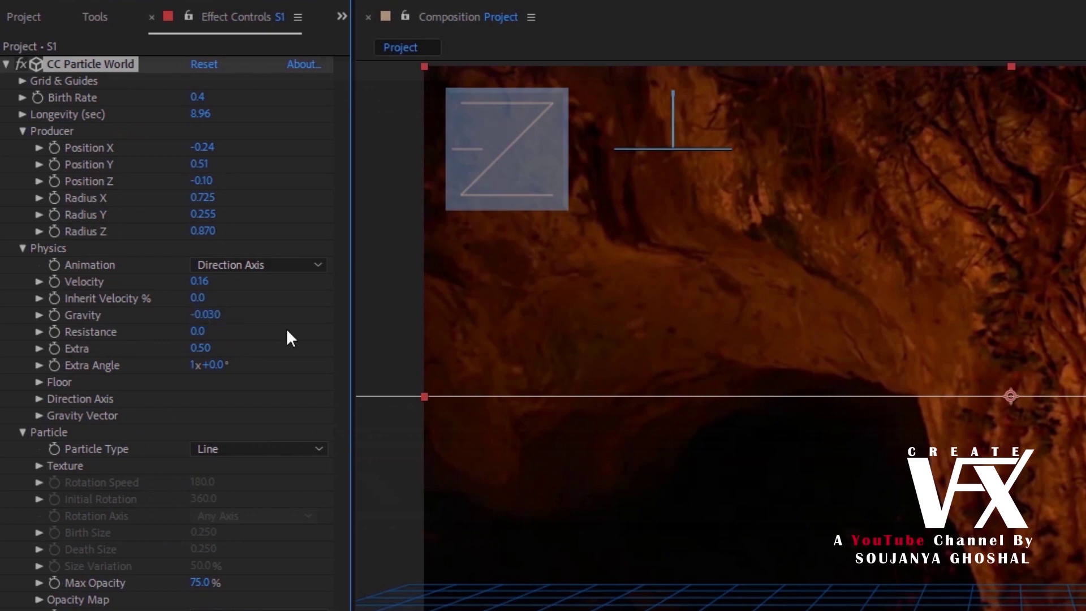
left_click(199, 331)
key("Return")
- Set the Physics Extra to 1.60 and the Particle Type to Faded Sphere
left_click(200, 348)
type("1.60")
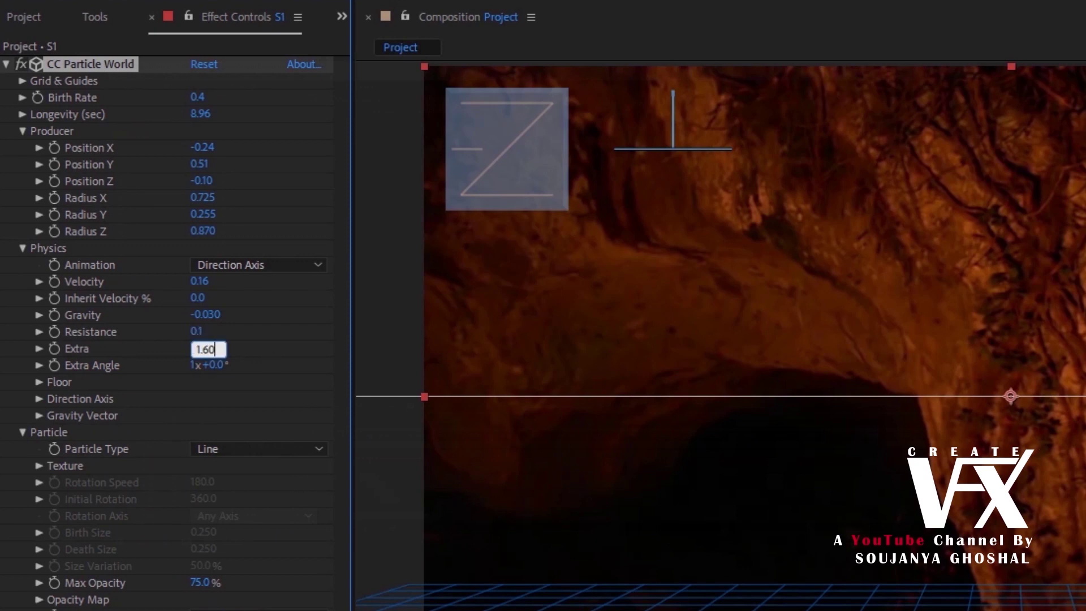
key("Return")
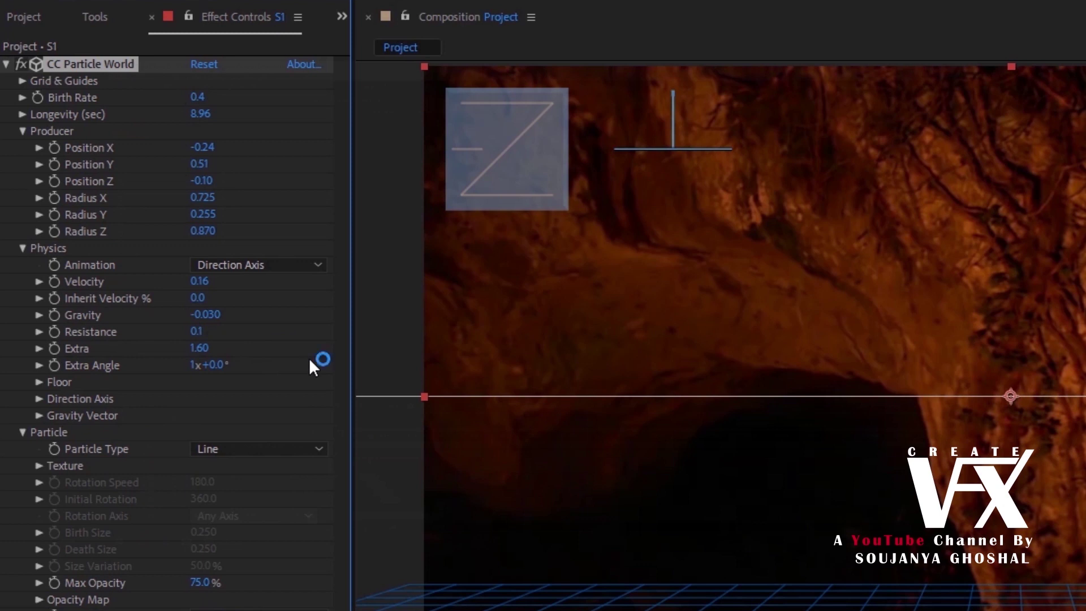
left_click(267, 449)
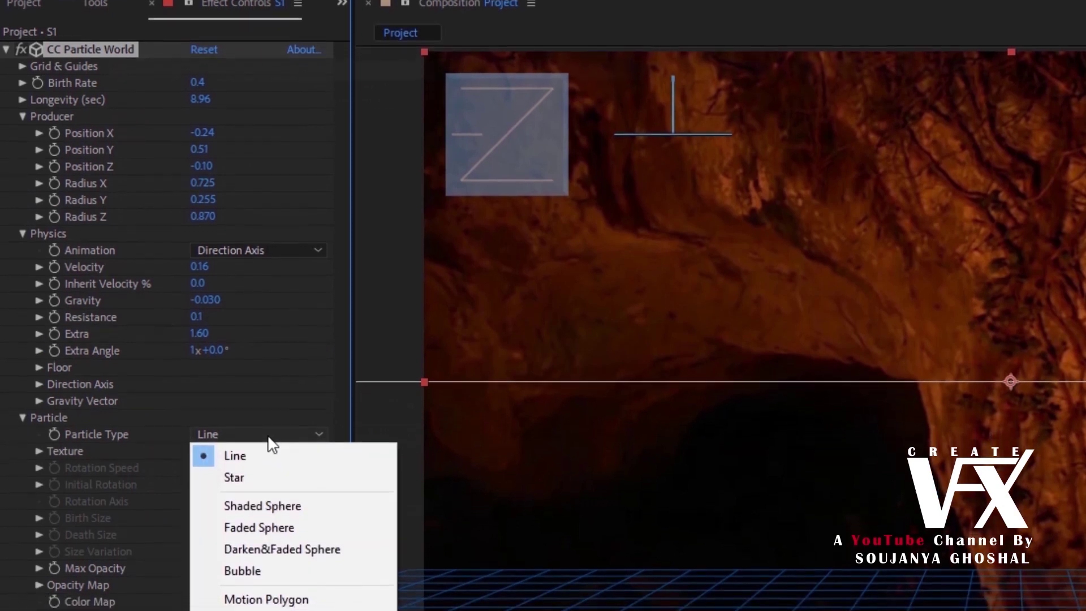
left_click(272, 532)
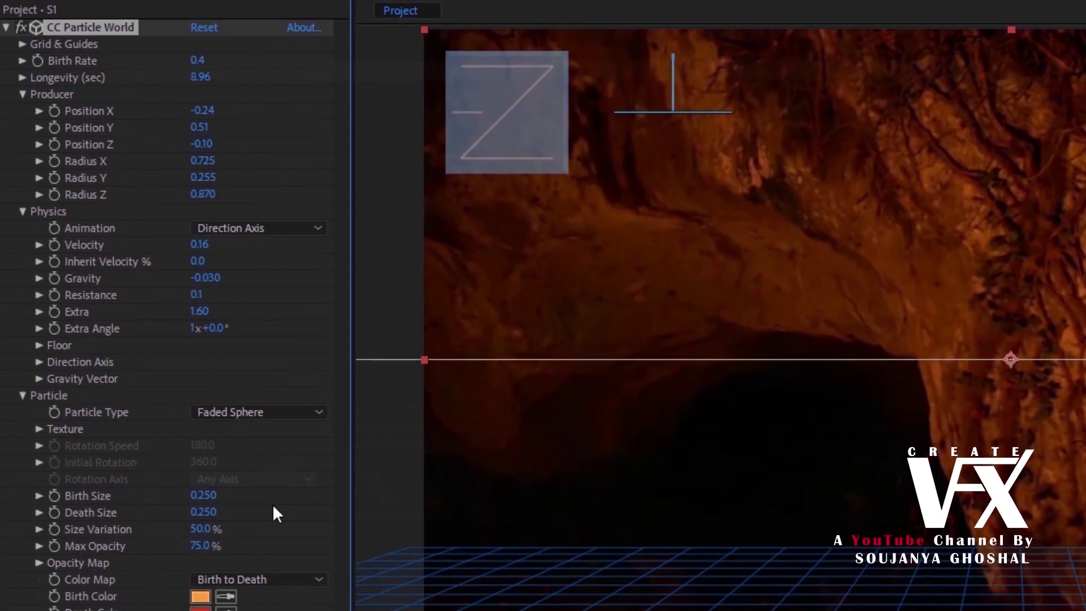
- Set the particle Birth Size to 0.100 and Death Size to 0.000, and preview the animation
left_click(209, 500)
type("0.1")
key("Return")
left_click(203, 495)
type("0")
key("Return")
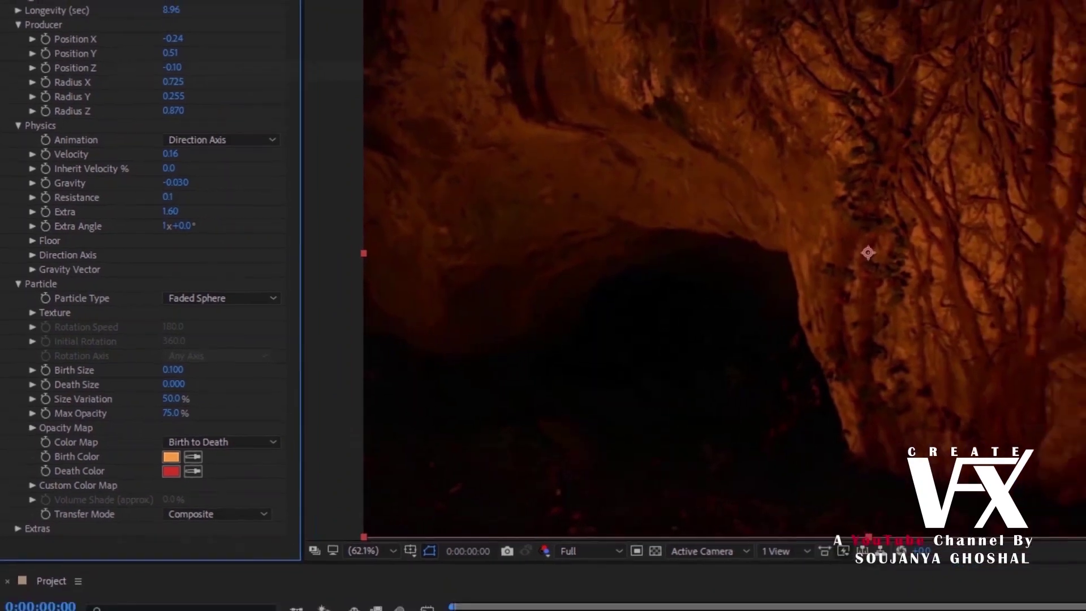
key("space")
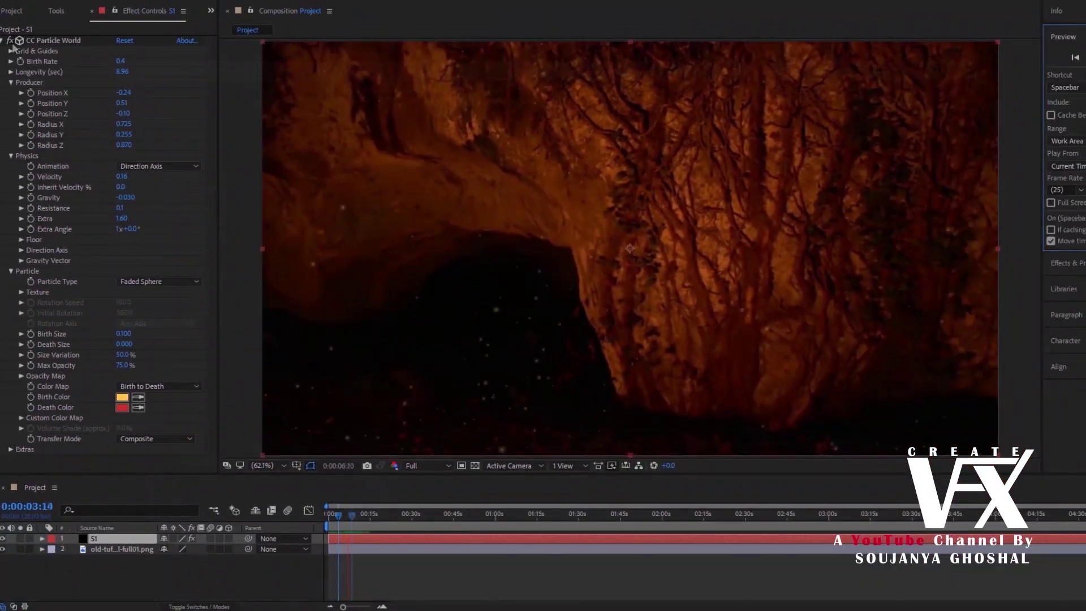
- Find the Glow effect and apply it to the S1 layer
left_click(3, 41)
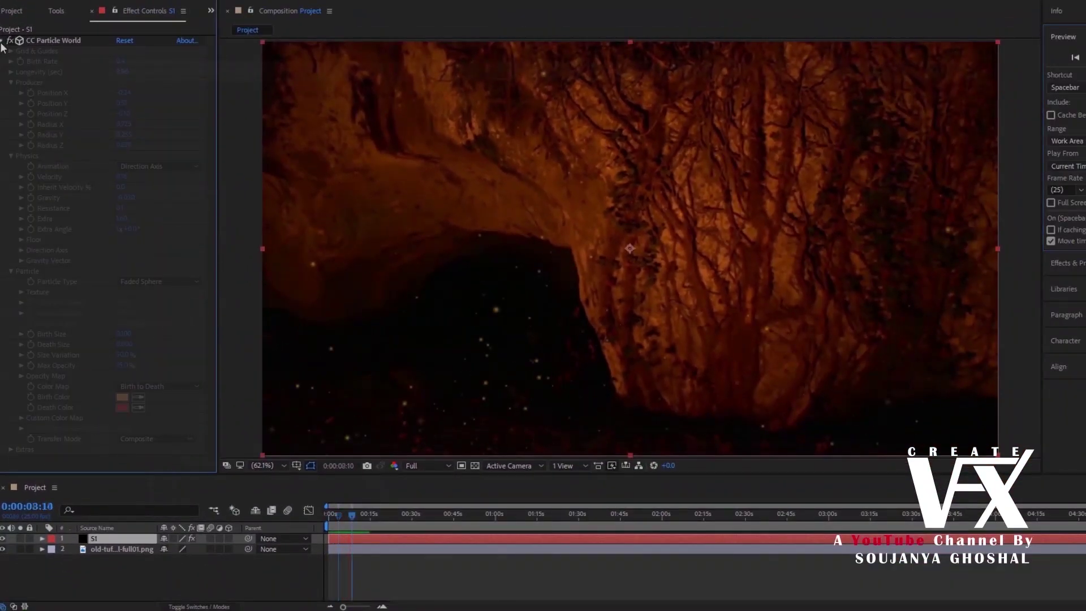
left_click(1072, 36)
left_click(1071, 64)
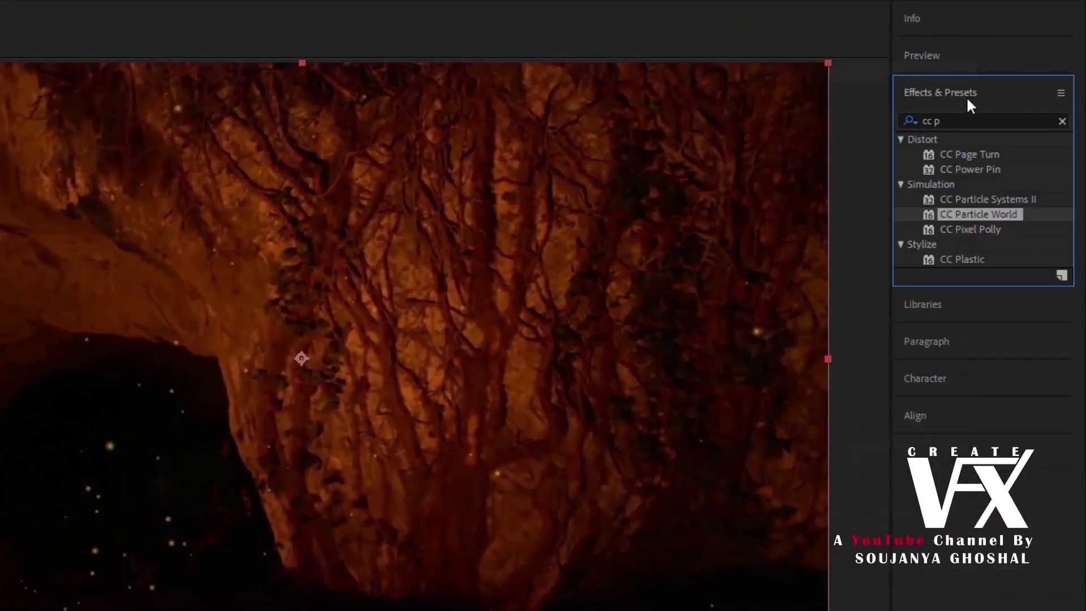
left_click(964, 120)
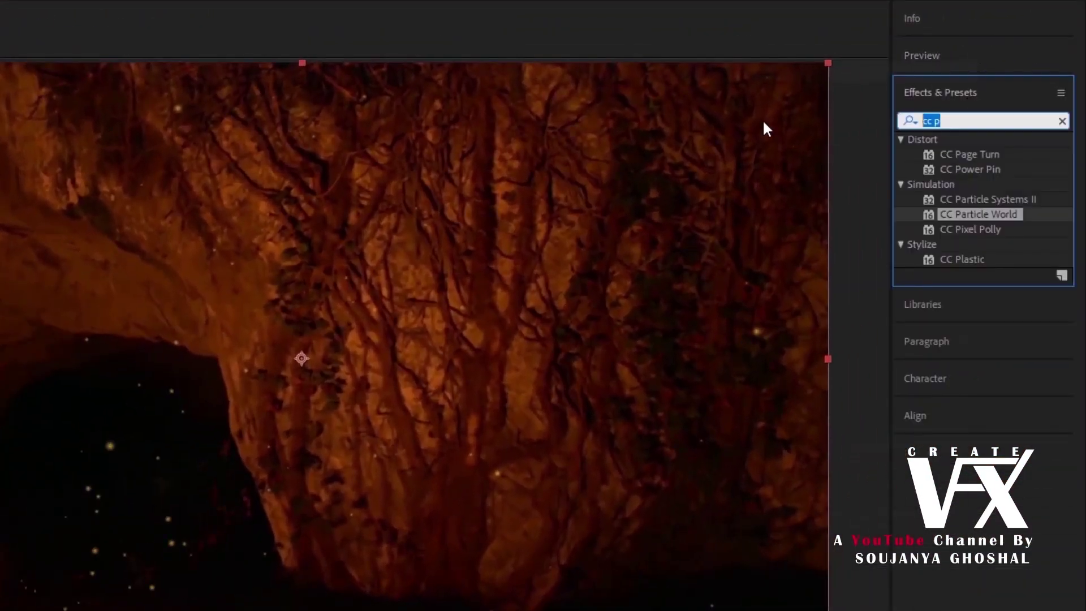
type("Glow")
left_click_drag(966, 229, 194, 511)
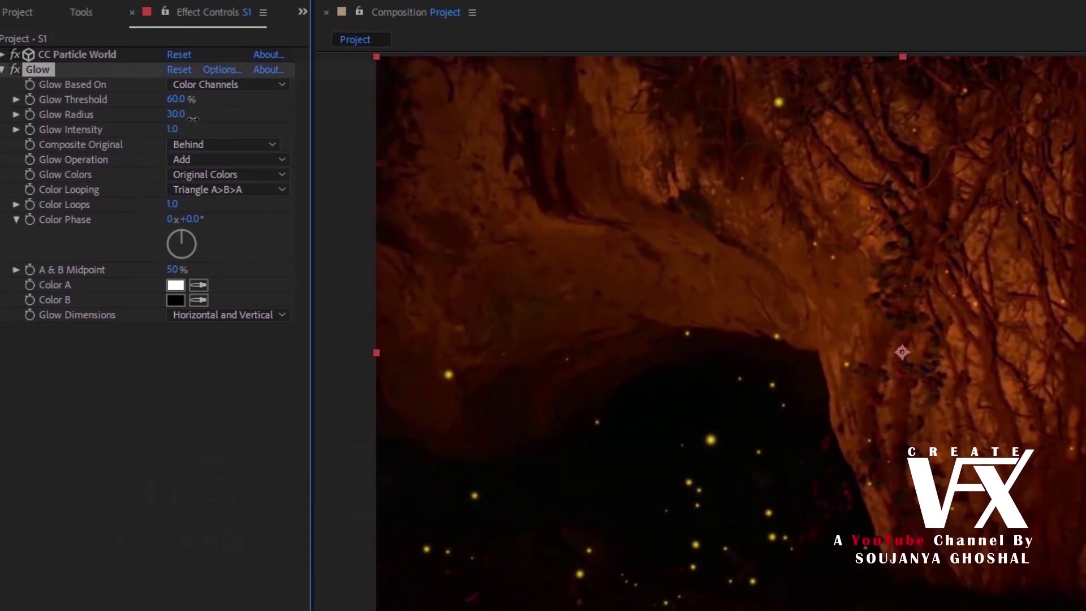
- Set the Glow Radius to 220 and the Glow Threshold to 70%, and enable motion blur on the S1 layer
left_click_drag(192, 119, 249, 118)
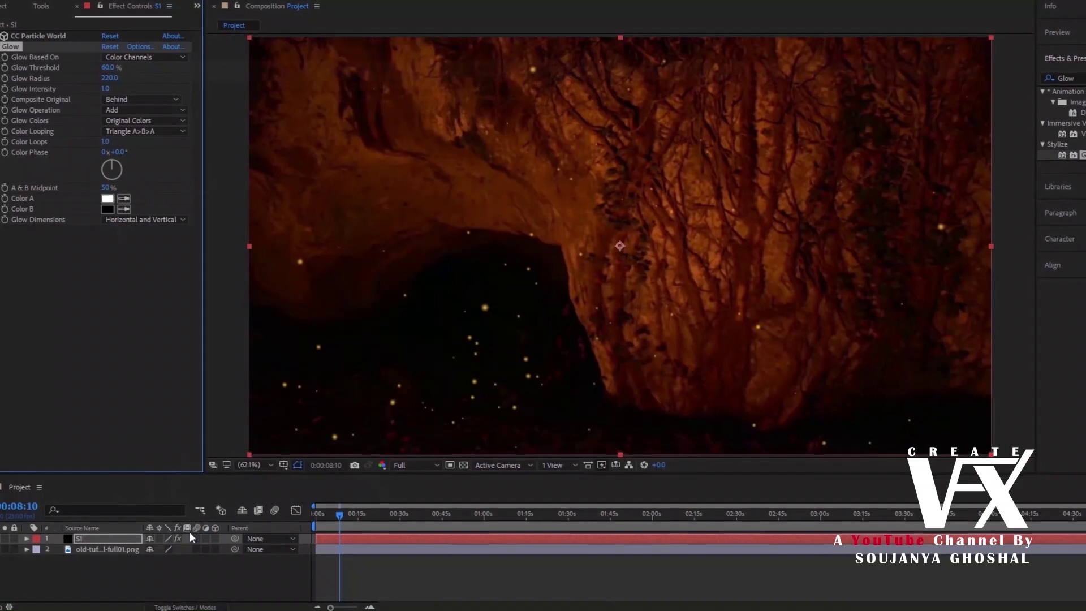
left_click(195, 537)
mouse_move(103, 65)
left_mouse_down()
mouse_move(134, 66)
mouse_move(113, 61)
left_mouse_up()
left_click(101, 60)
type("70")
key("Return")
left_click(339, 508)
left_click_drag(343, 510, 340, 510)
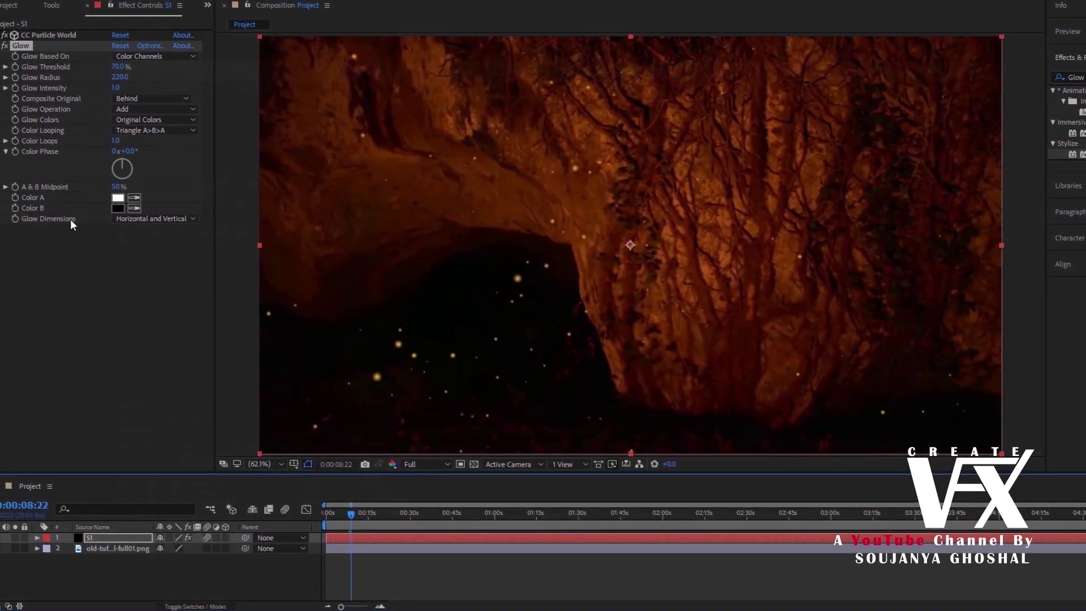
- Duplicate the Glow effect on the S1 layer
left_click(1, 45)
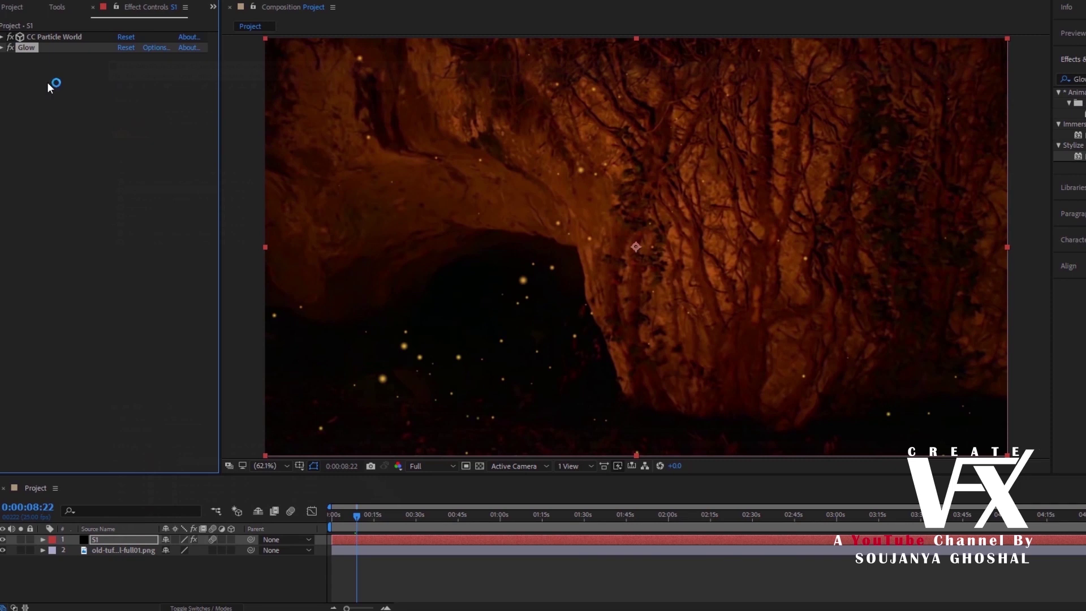
key("ctrl+d")
left_click(3, 58)
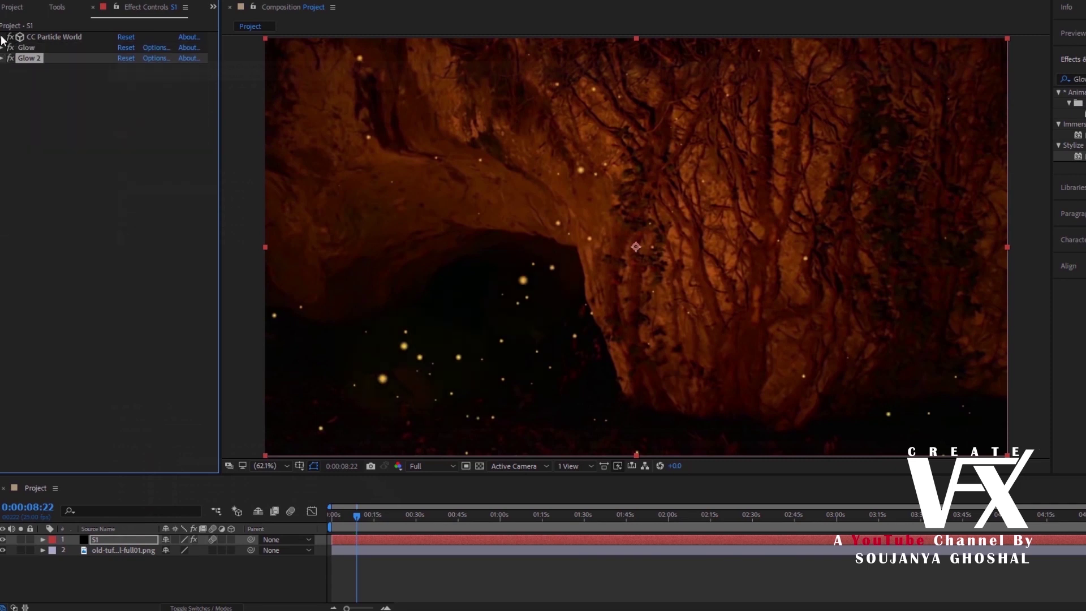
- Change the CC Particle World Birth Color to golden yellow FFCC00
left_click(2, 37)
left_click(128, 397)
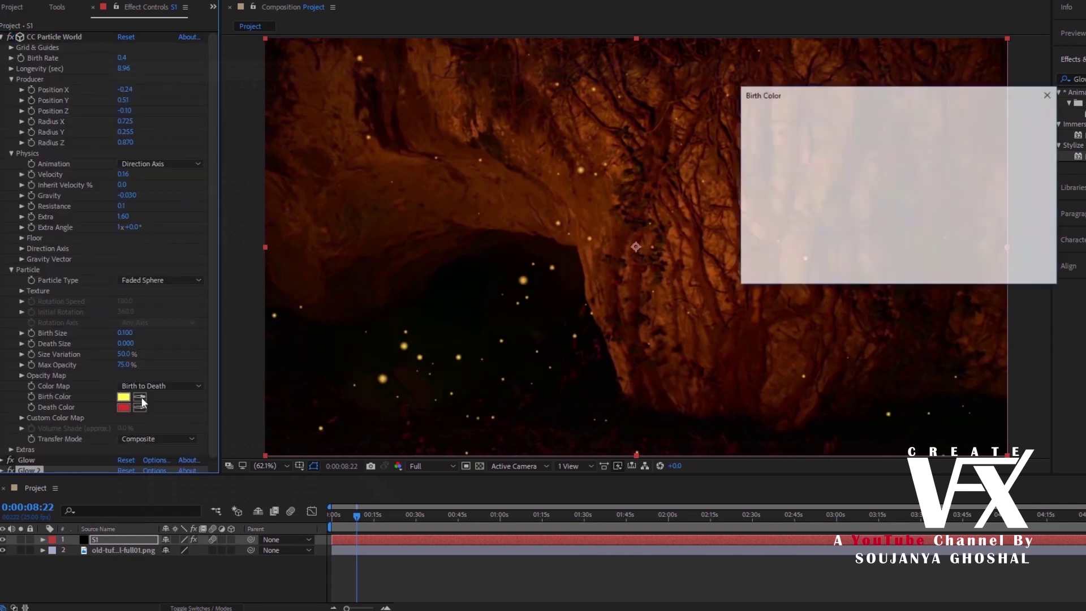
left_click(922, 253)
left_click_drag(886, 159, 974, 120)
left_click(1019, 118)
left_click(1022, 119)
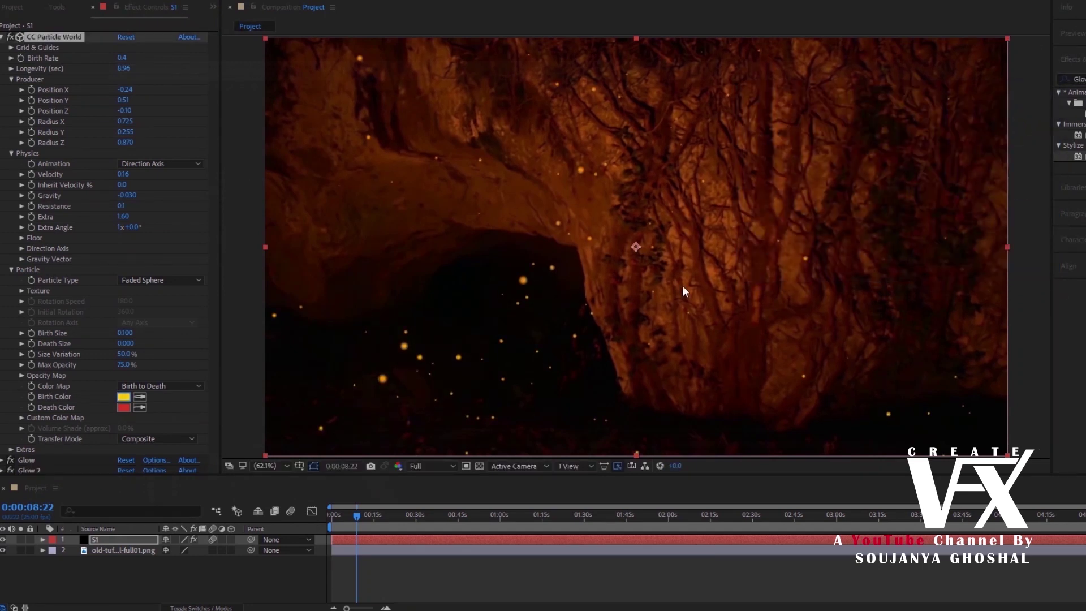
left_click(4, 38)
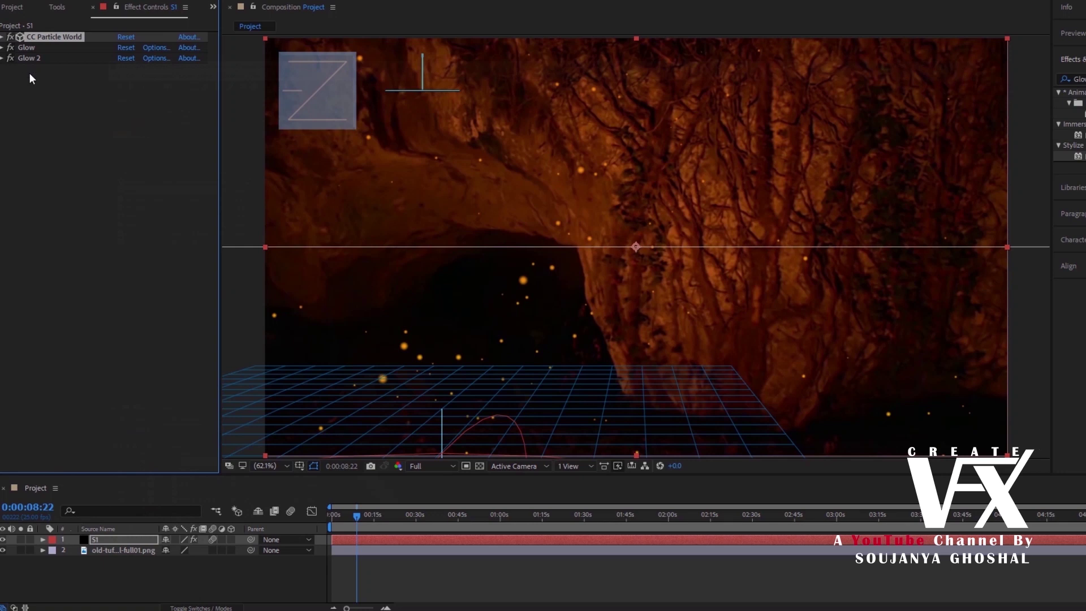
- Preview the glowing particles from 0:00:02:11 and stop the playback
left_click_drag(357, 517, 338, 517)
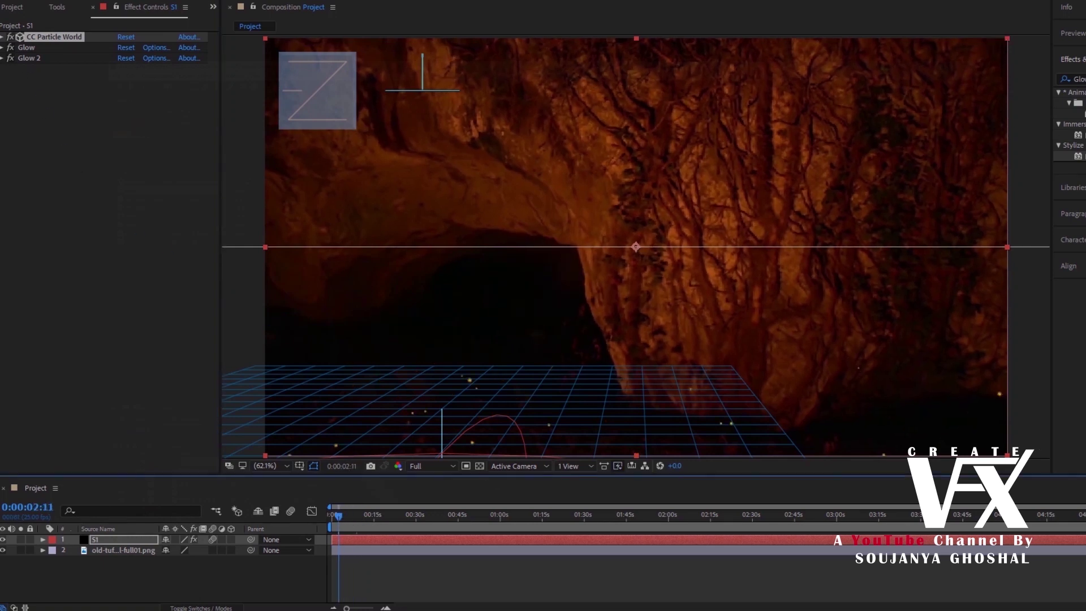
left_click(1072, 33)
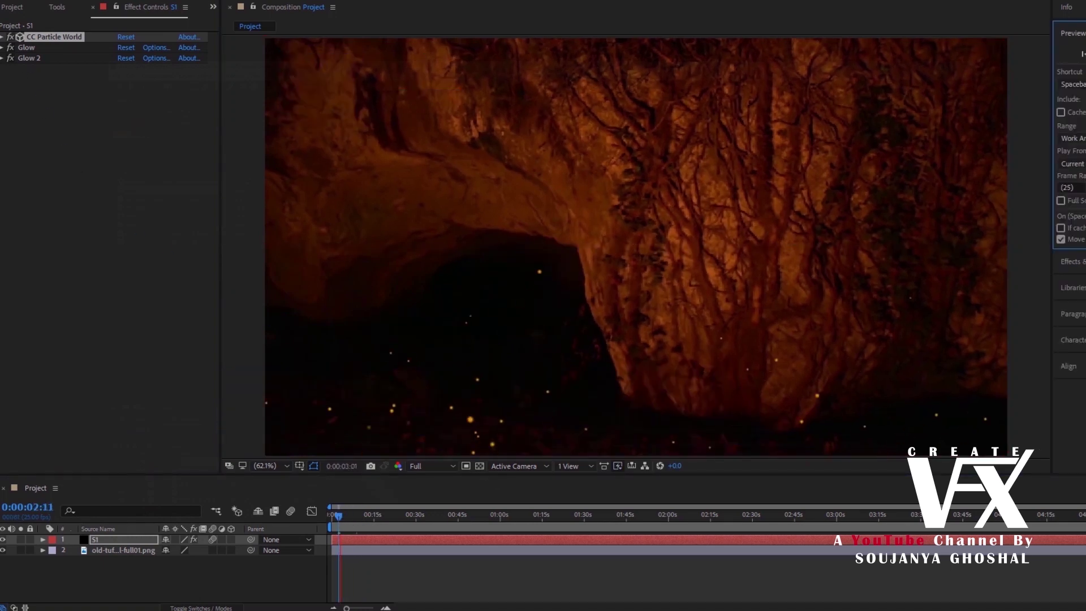
left_click(596, 326)
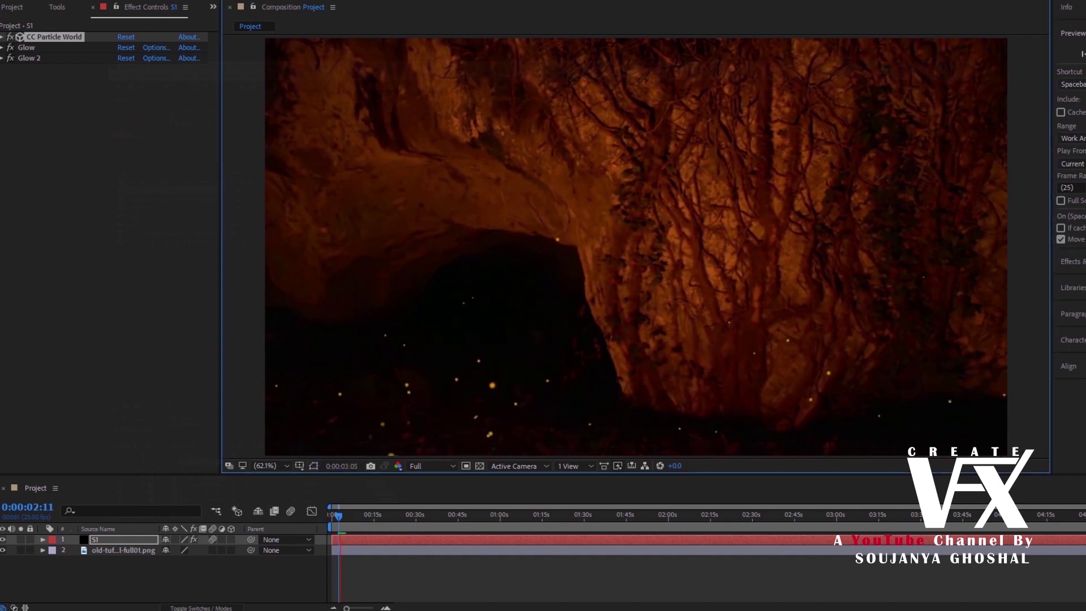
key("space")
left_click(342, 517)
- Duplicate the Glow 2 effect on S1 and set the copy's Glow Radius to 20
left_click(104, 541)
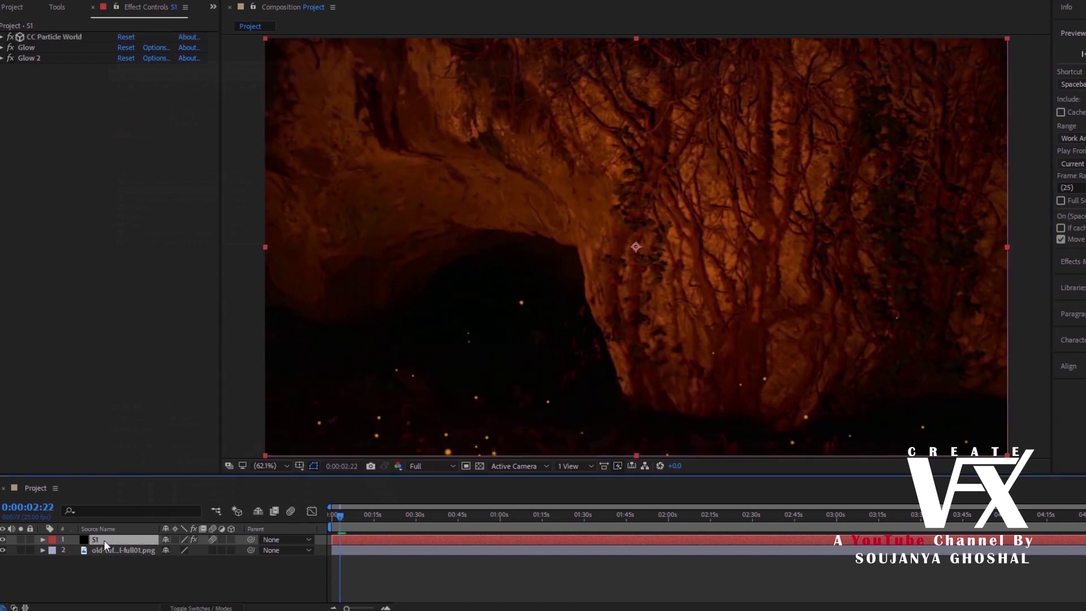
left_click(36, 59)
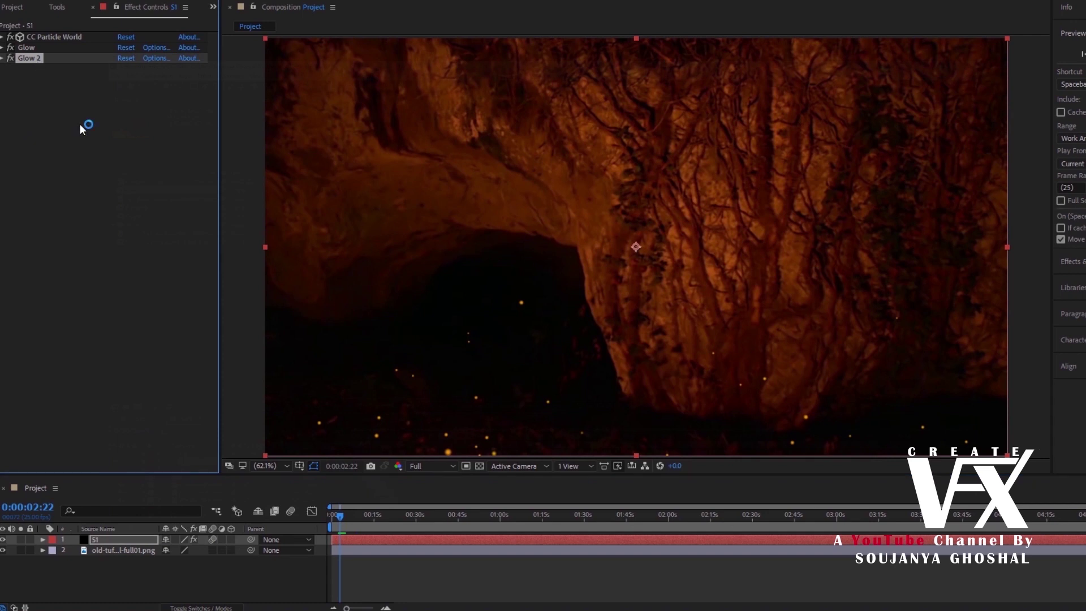
key("ctrl+d")
left_click_drag(126, 100, 2, 112)
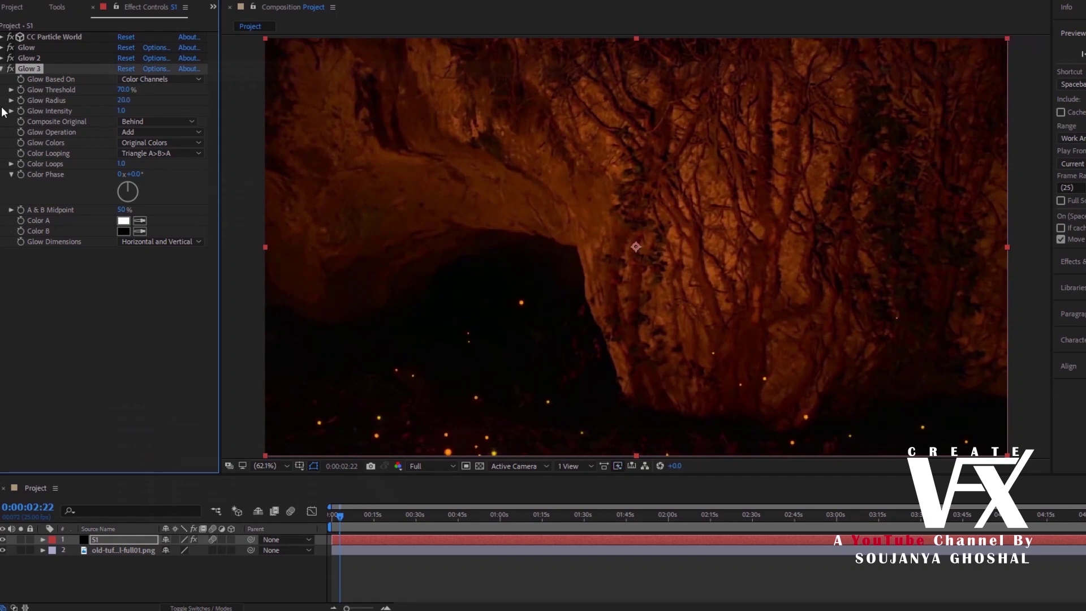
left_click(1, 70)
- Duplicate the S1 layer, collapse the copy's Glow effects and expand its CC Particle World Producer, Physics and Particle settings
left_click(112, 538)
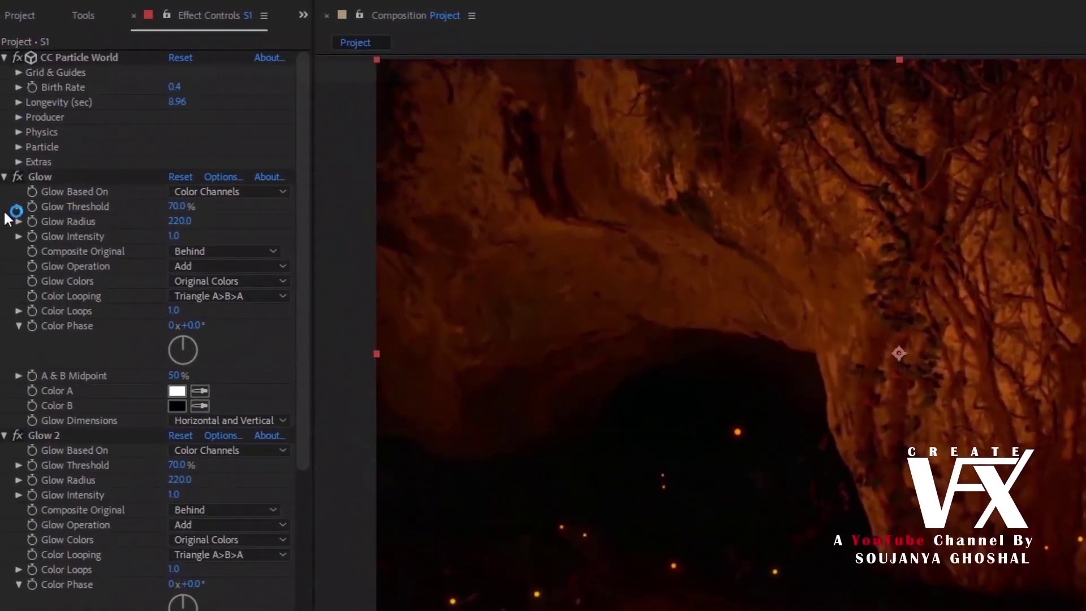
left_click(5, 178)
left_click(4, 193)
left_click(5, 206)
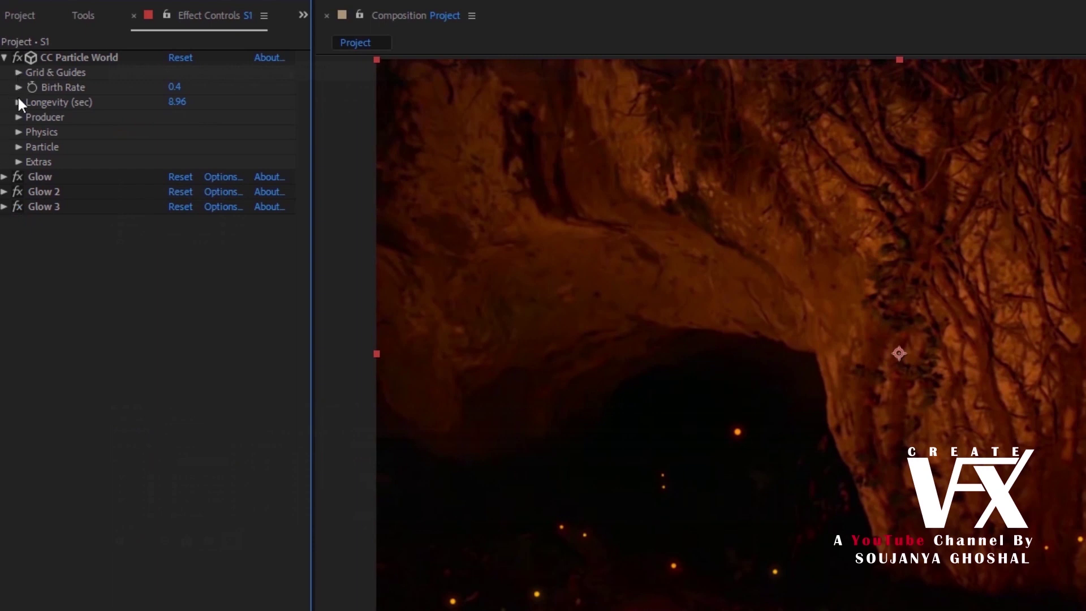
left_click(17, 132)
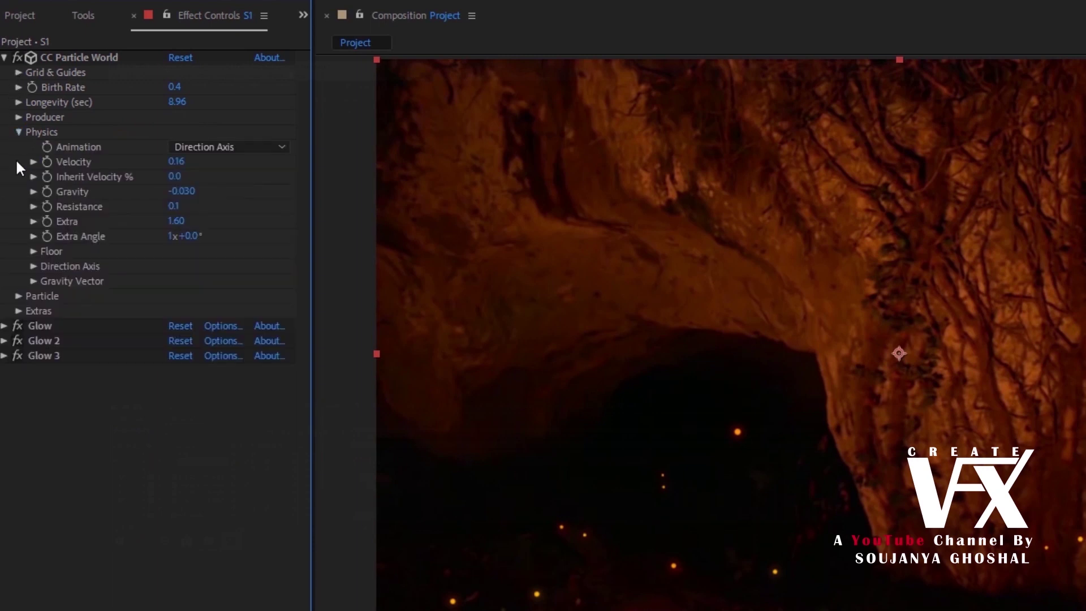
left_click(16, 296)
left_click(19, 117)
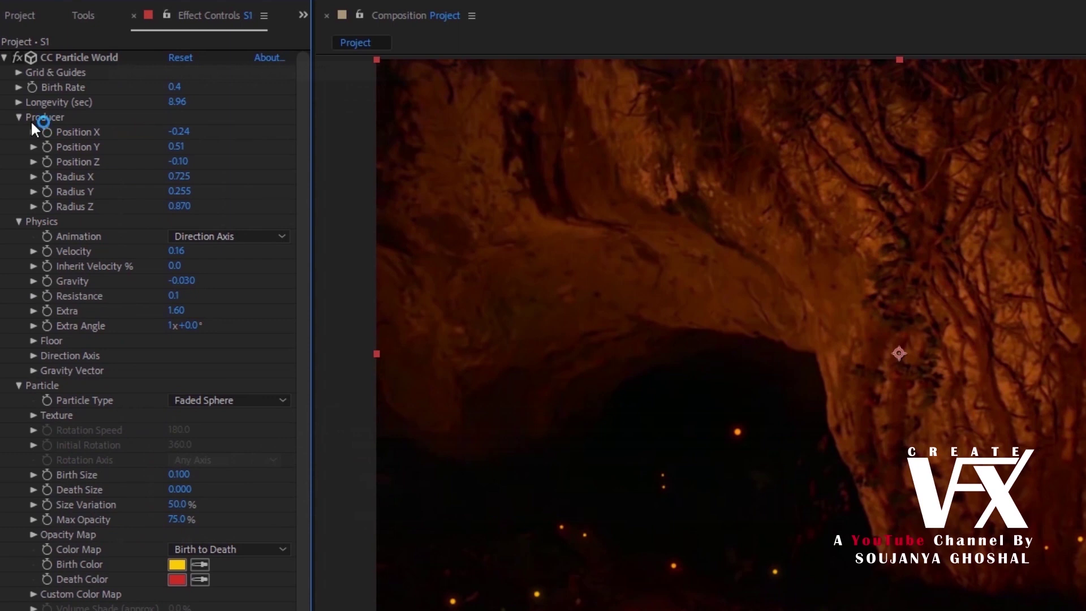
- Set the duplicated layer's Birth Rate to 0.1 and particle Birth Size to 1.750
left_click(175, 87)
type("0.1")
key("Return")
left_click(187, 477)
type("1.750")
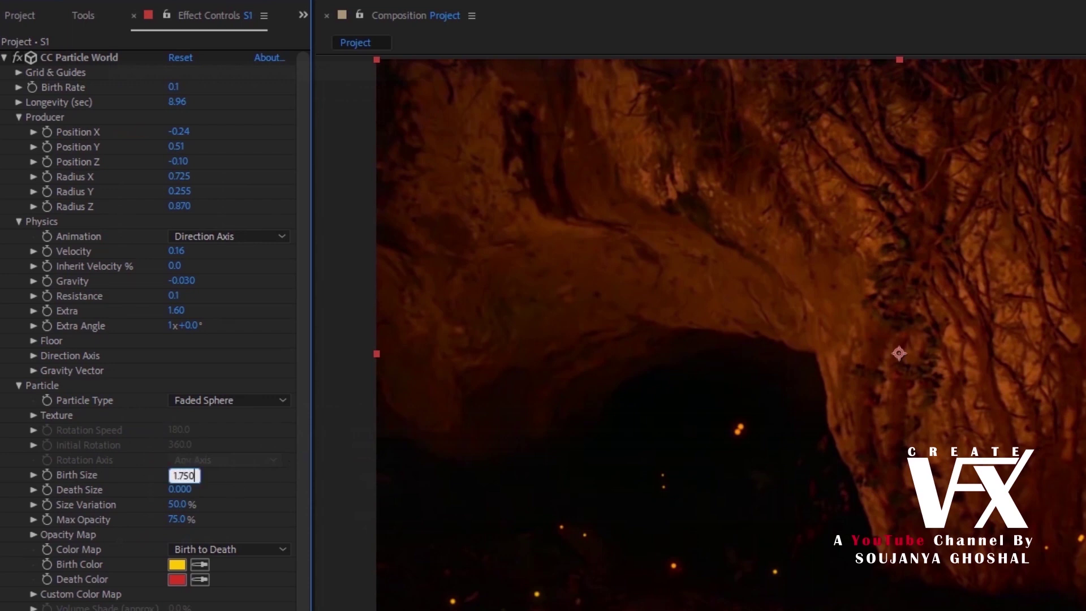
key("Return")
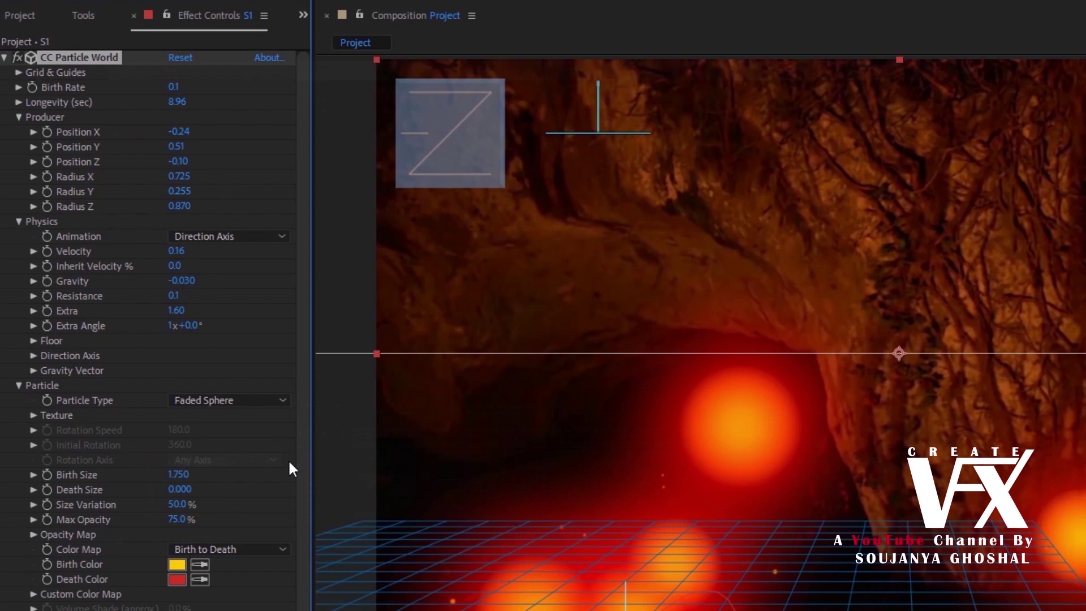
- Delete all three Glow effects from the duplicated S1 layer
left_click(4, 59)
left_click(39, 104)
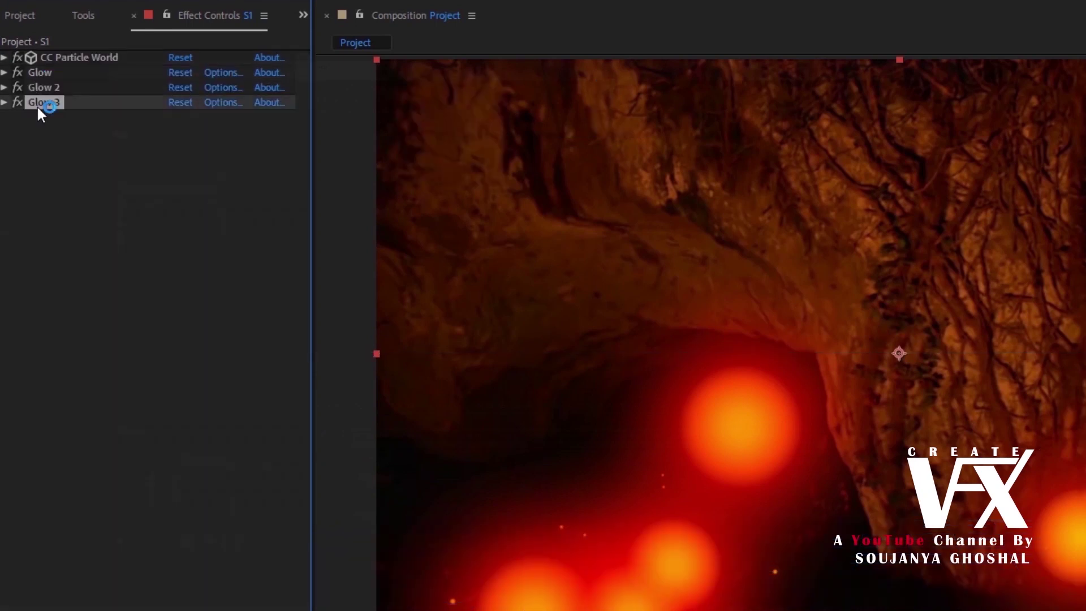
key("Delete")
left_click(41, 72)
key("Delete")
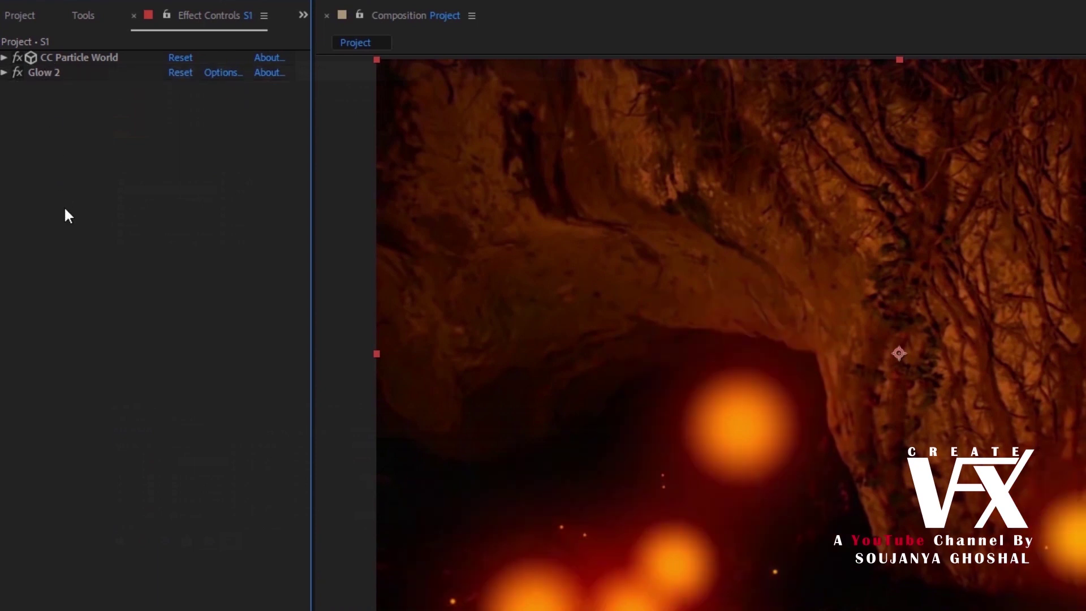
key("Delete")
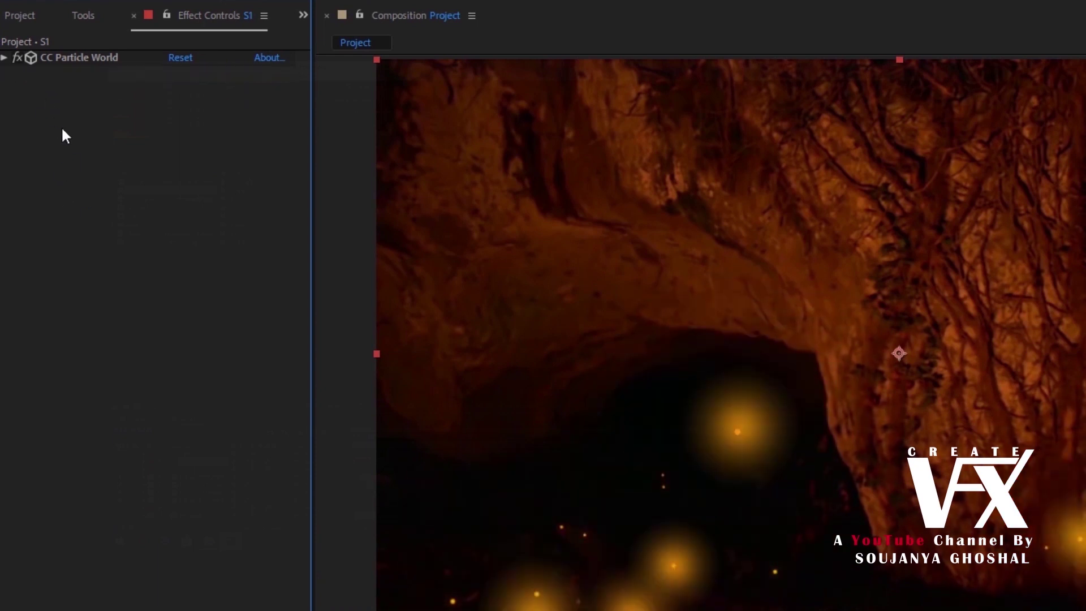
- Change the duplicated layer's particle Birth Color to red FF0000
left_click(4, 59)
left_click(178, 567)
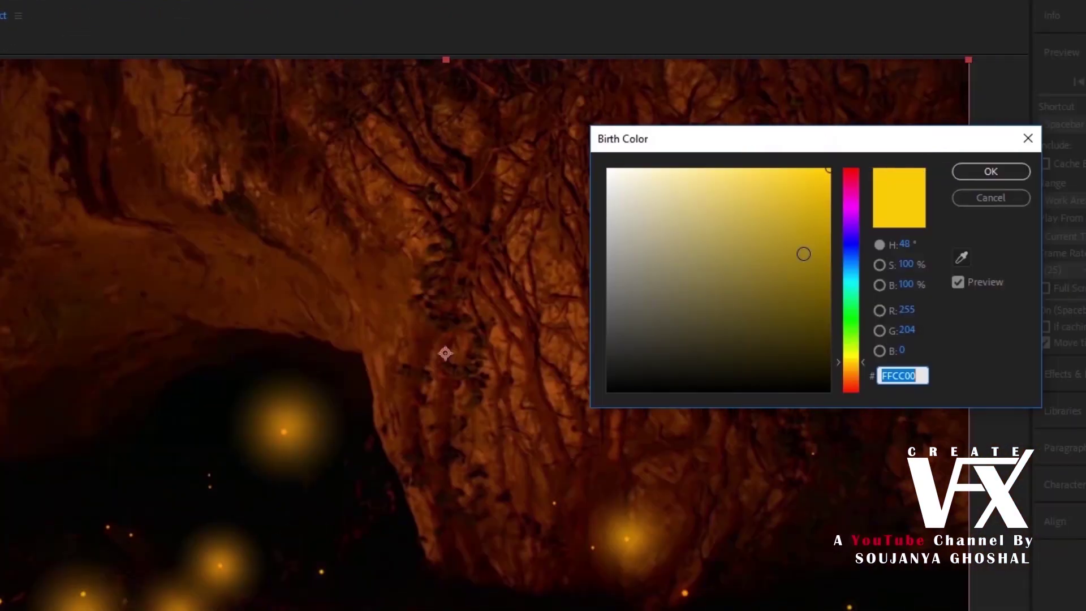
type("FF0000")
left_click(990, 172)
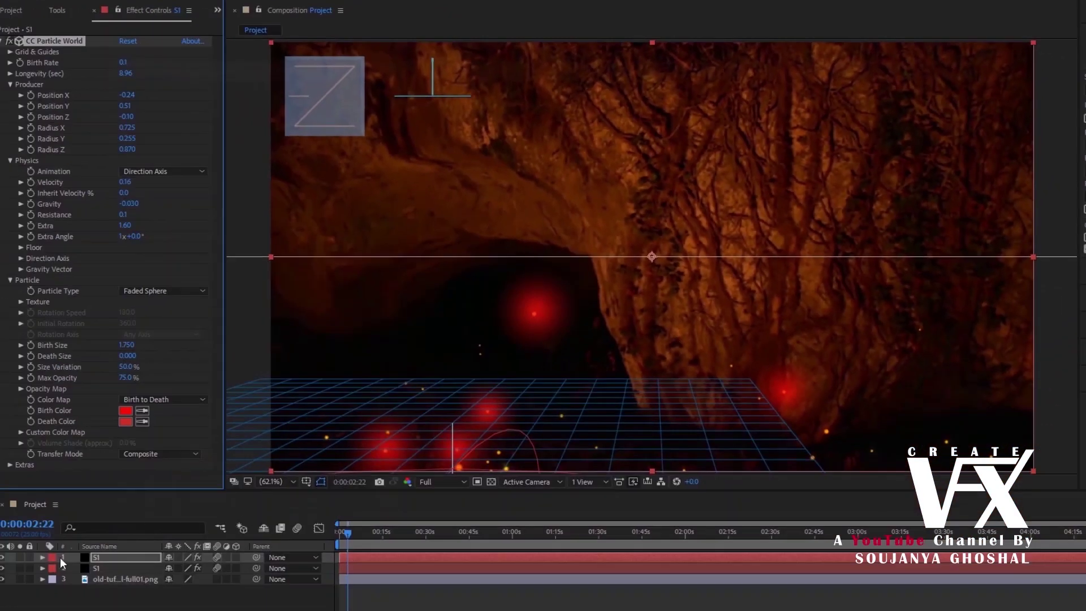
- Lower the opacity of the duplicated S1 layer to 29%
left_click(42, 558)
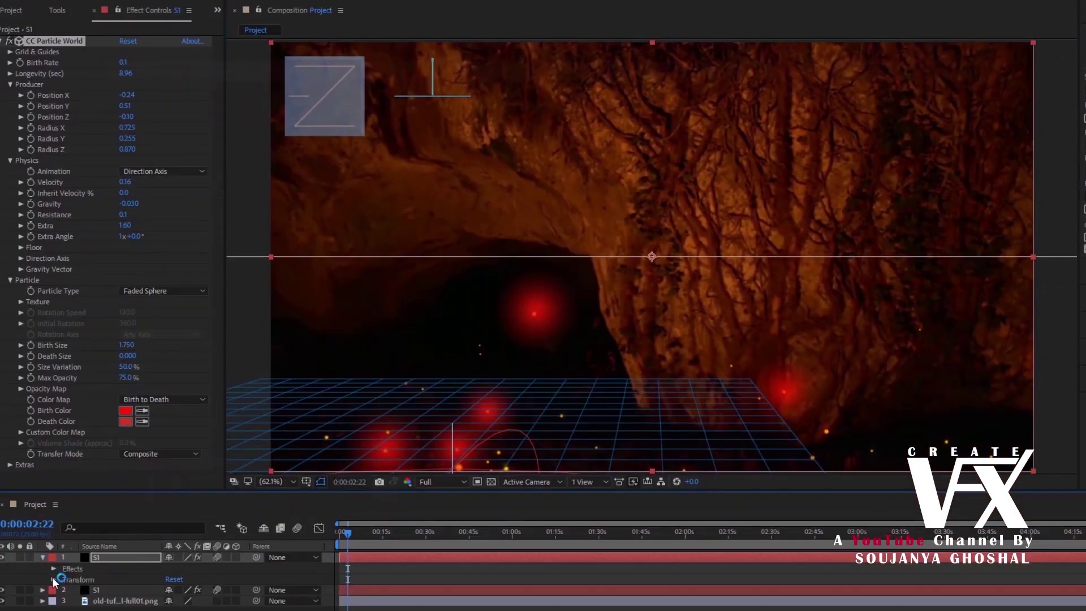
left_click(53, 579)
scroll(52, 577, "down", 2)
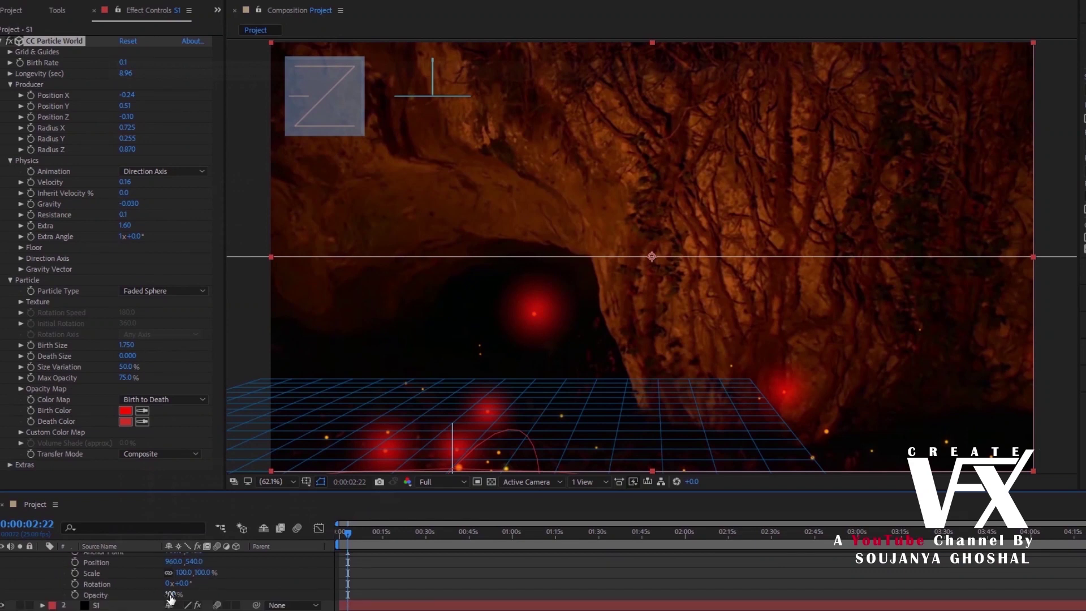
left_click_drag(170, 593, 134, 599)
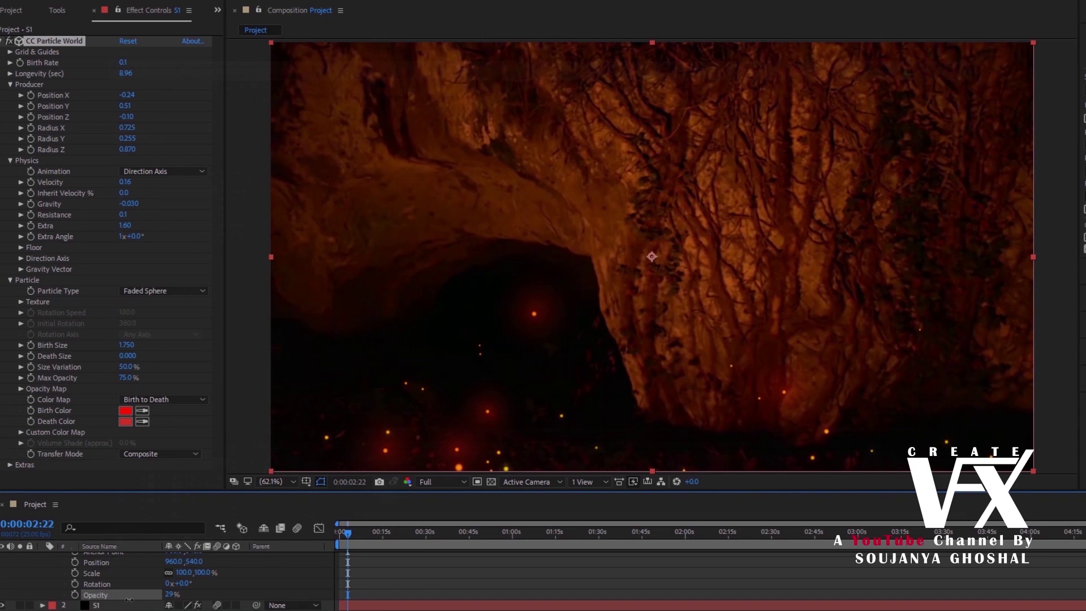
- Collapse the duplicated S1 layer's properties and check the particles at 0:00:04:00
scroll(44, 568, "up", 2)
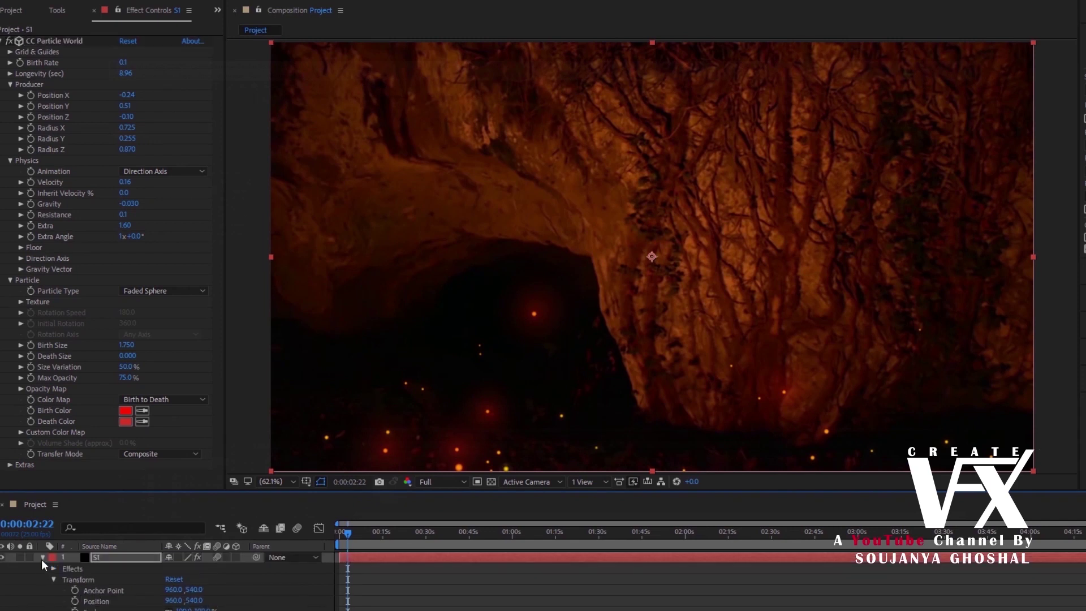
left_click(42, 557)
left_click_drag(345, 532, 351, 535)
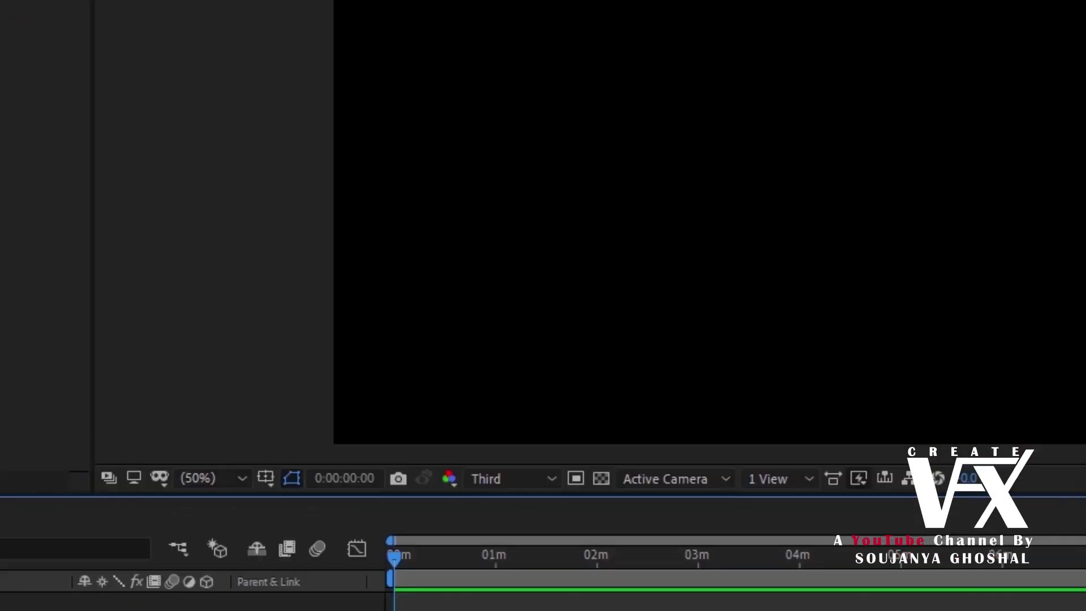
- Create a new 1920 x 1080 px black solid layer named Light
right_click(15, 582)
mouse_move(80, 386)
left_click(345, 446)
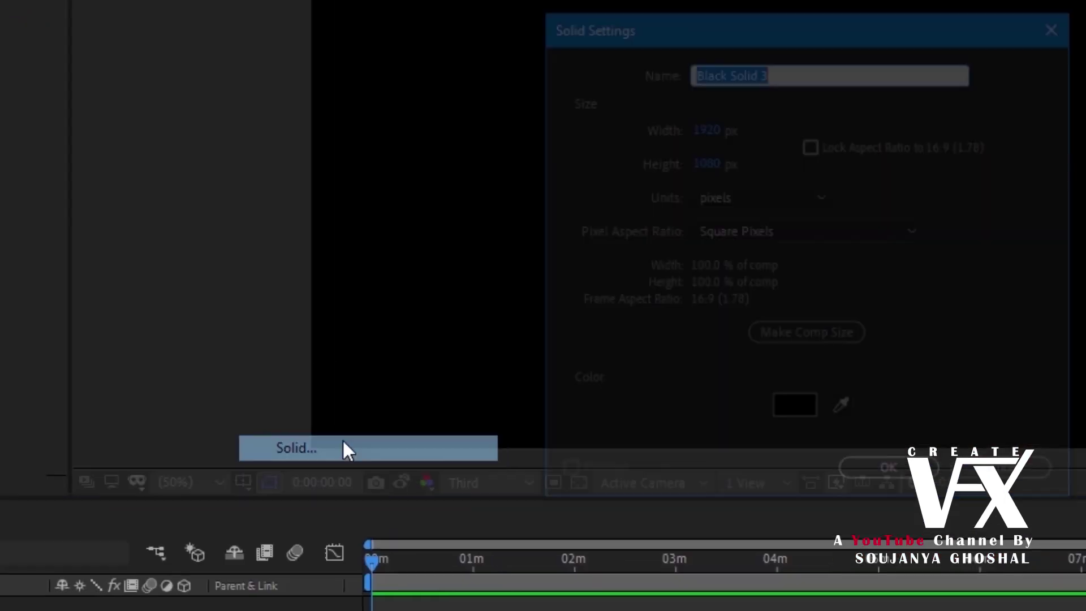
type("Light")
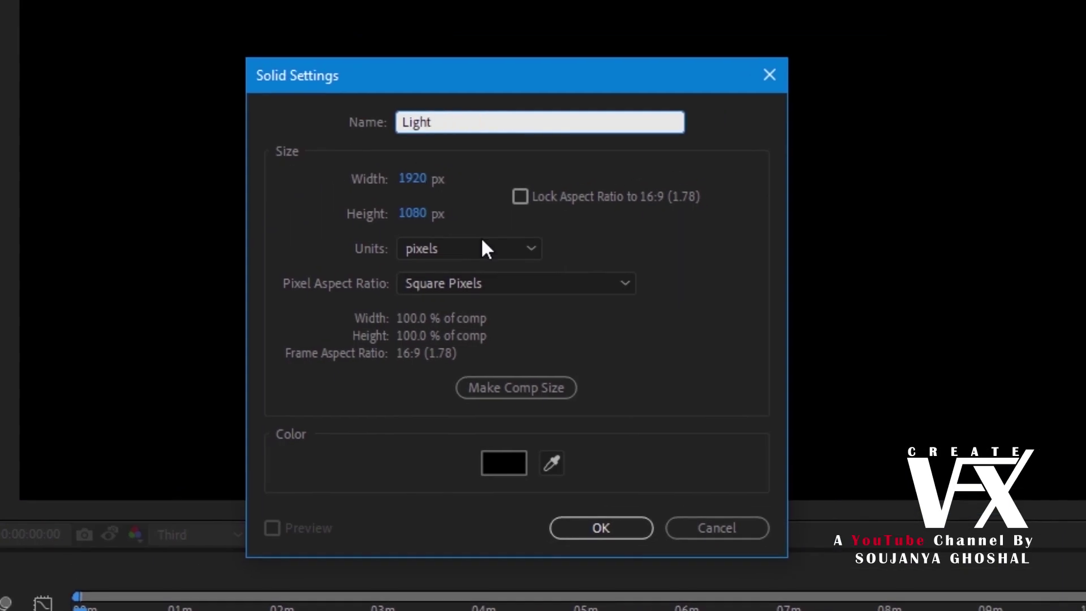
left_click(601, 528)
- Search the effects for "lens" and apply Lens Flare to the Light layer
left_click(864, 160)
left_click(897, 179)
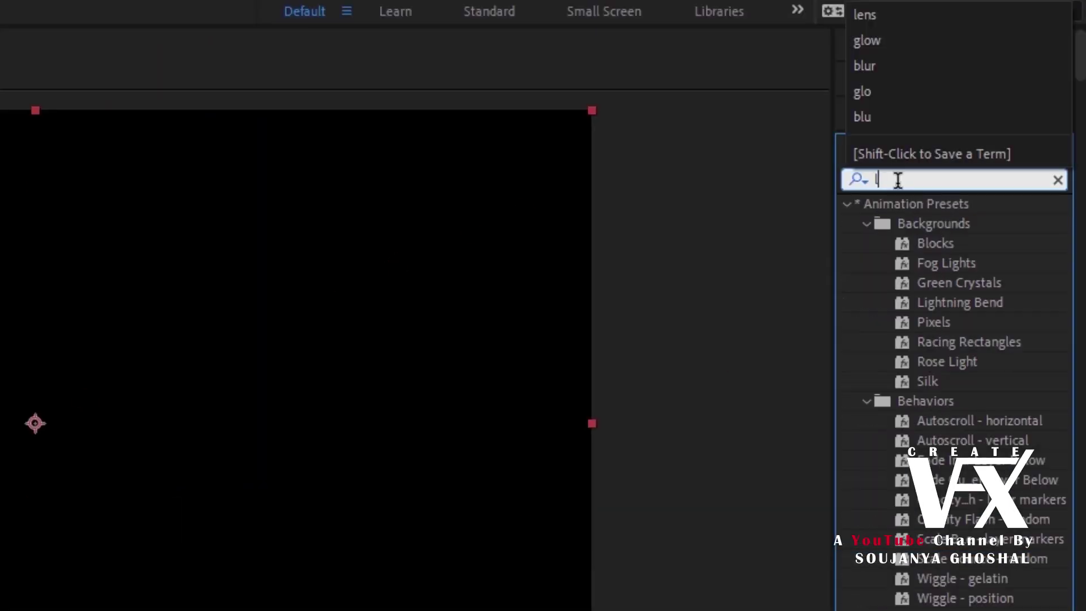
type("lens")
left_click(932, 304)
left_click_drag(895, 288, 77, 555)
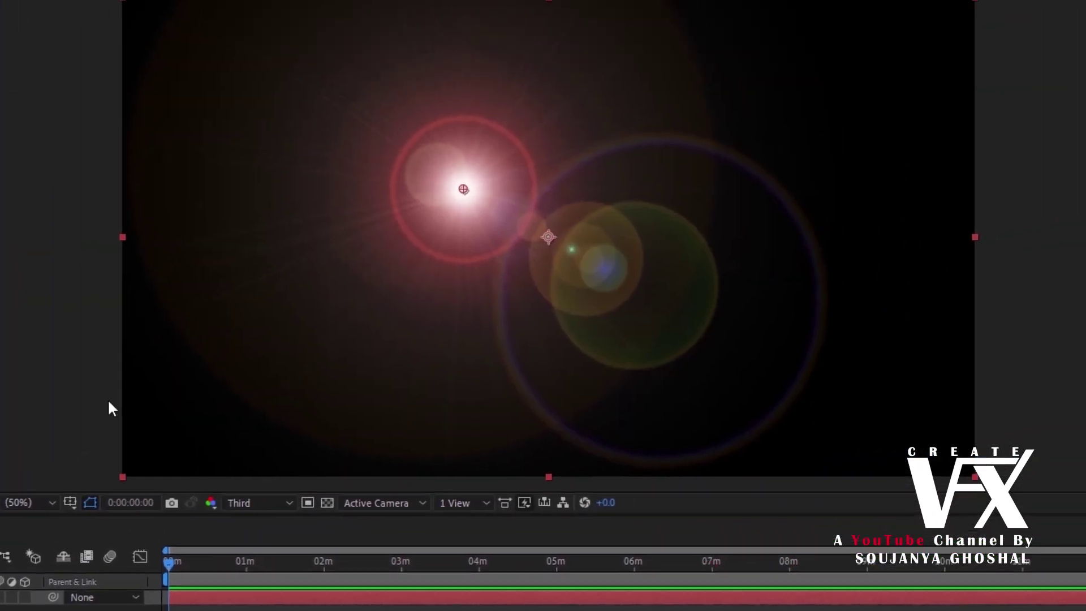
- Set the flare's Lens Type to 105mm Prime and place its center at 410, 1068, near the frame's lower-left edge
left_click_drag(464, 190, 193, 431)
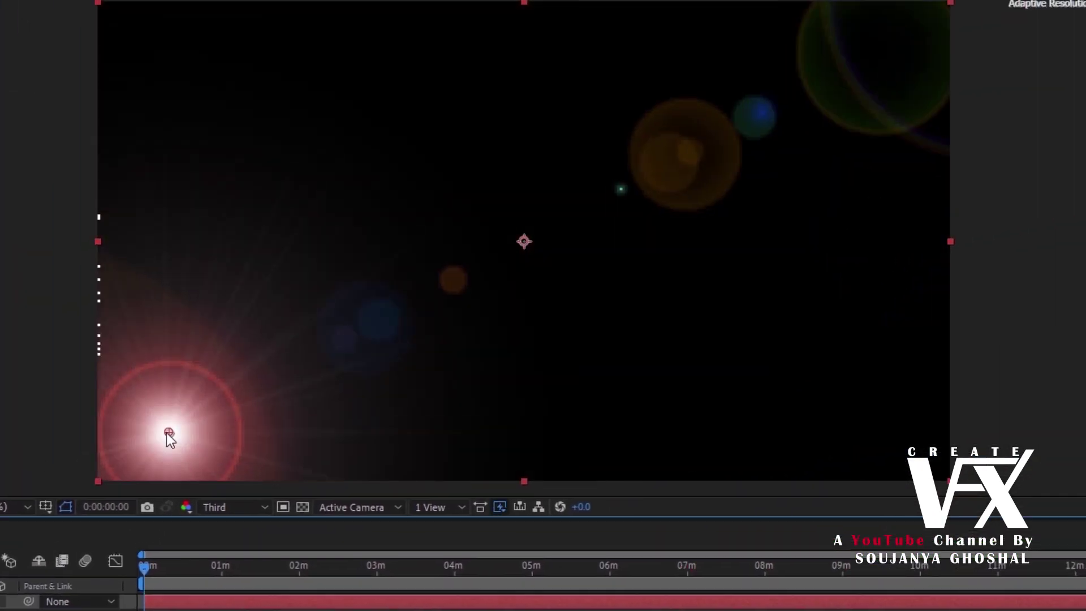
left_click(154, 36)
left_click(180, 103)
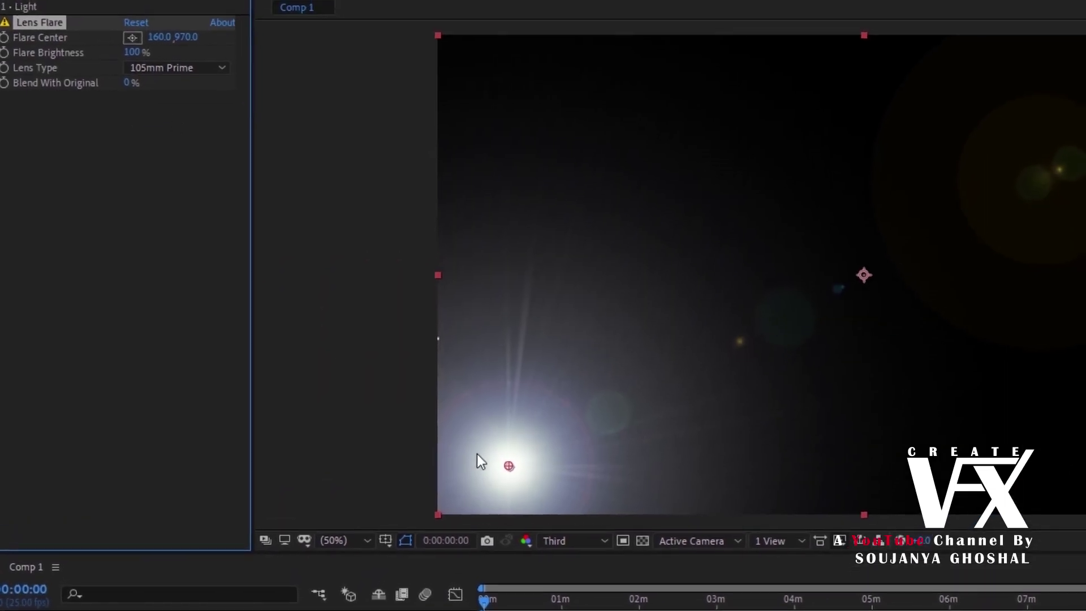
left_click_drag(508, 465, 596, 561)
- Apply the Tint color correction effect to the Light layer
left_click(54, 25)
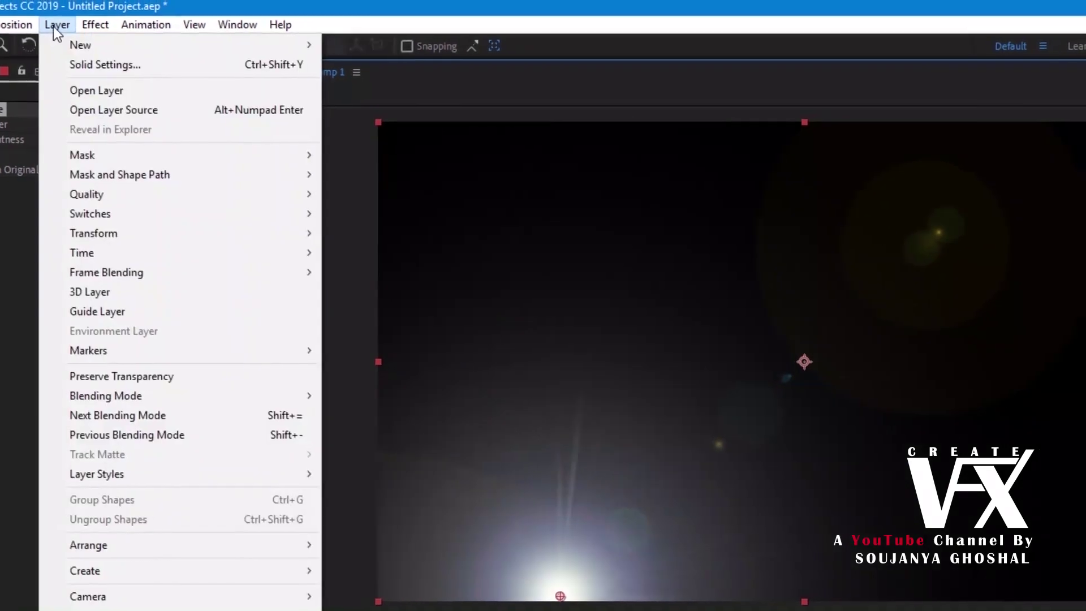
mouse_move(95, 25)
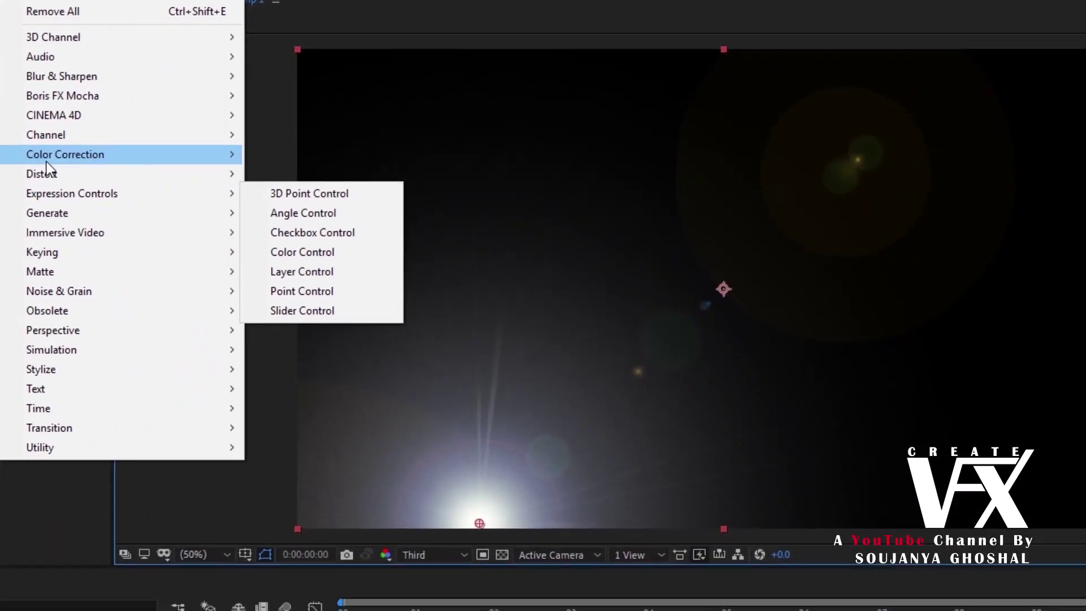
mouse_move(51, 155)
left_click(266, 543)
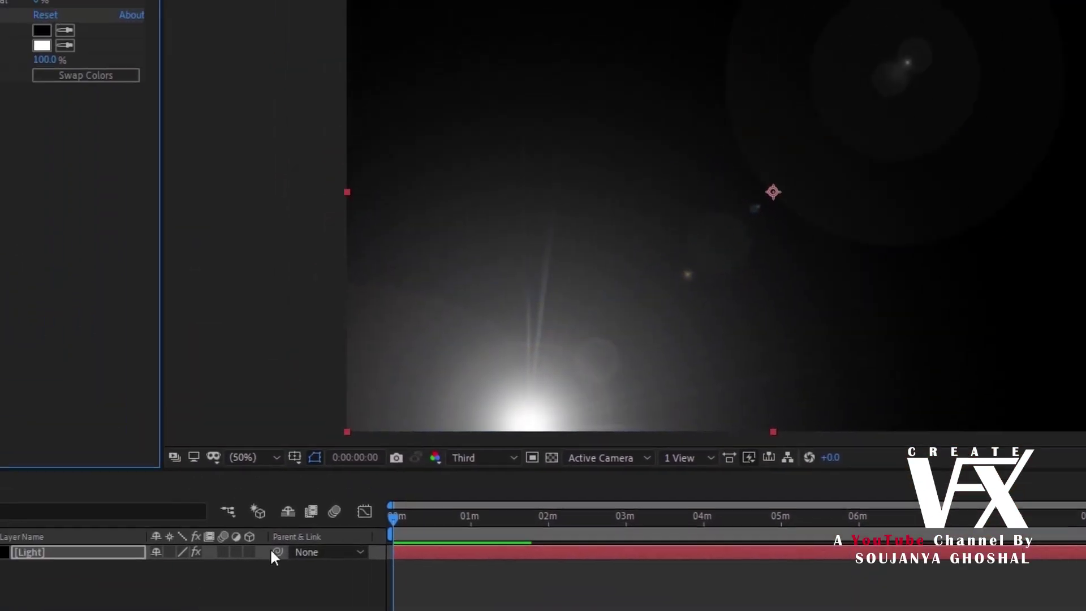
- Set the Tint effect's Map White To color to orange FF7200
left_click(41, 45)
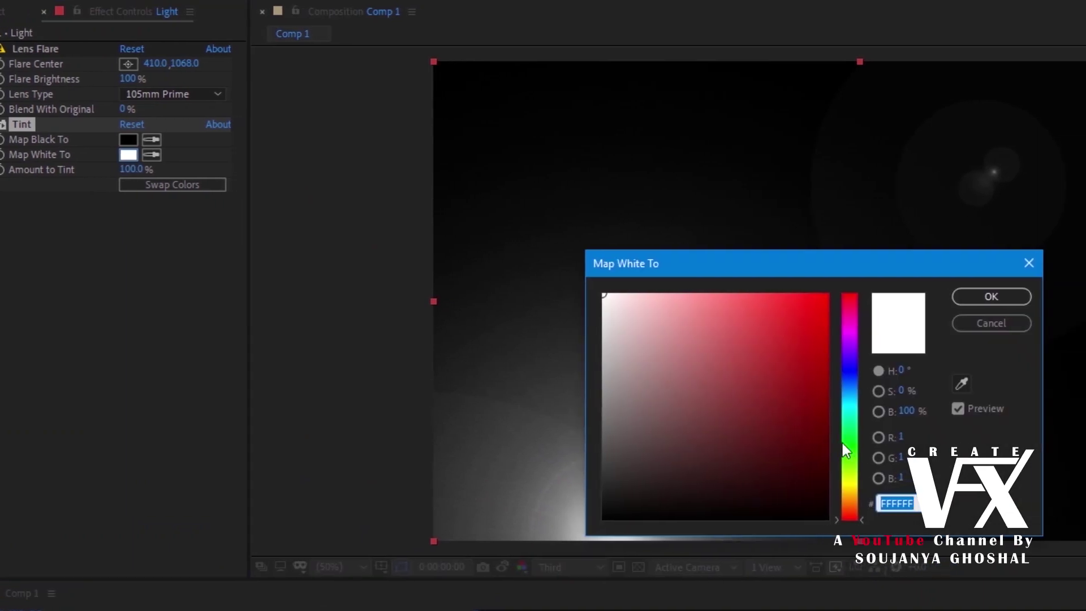
left_click_drag(843, 443, 850, 496)
left_click_drag(789, 312, 777, 289)
left_click_drag(807, 482, 767, 518)
left_click_drag(735, 300, 765, 277)
left_click_drag(761, 511, 761, 504)
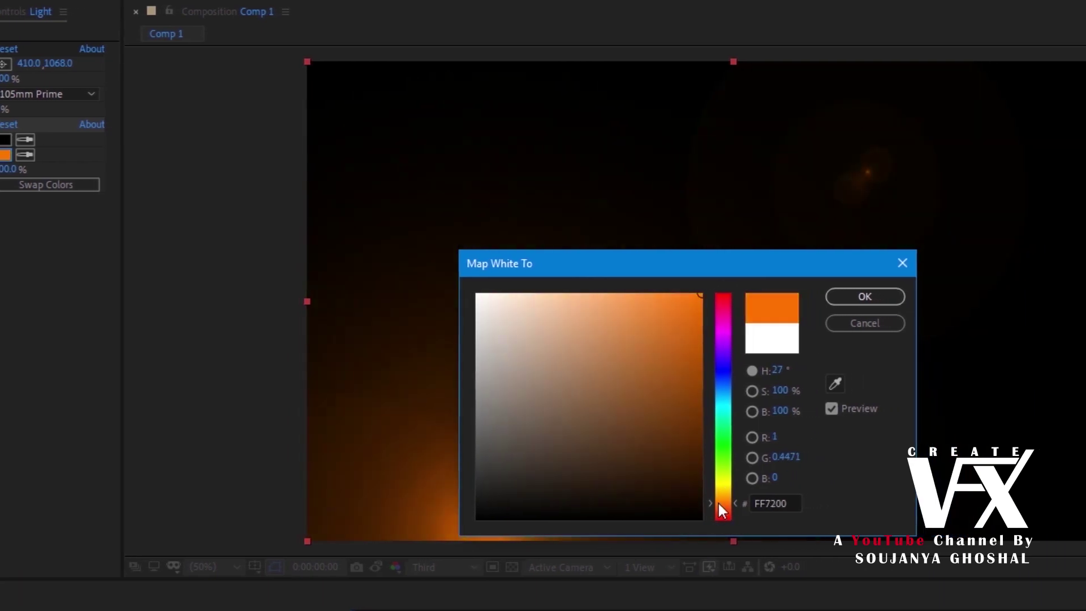
left_click(848, 296)
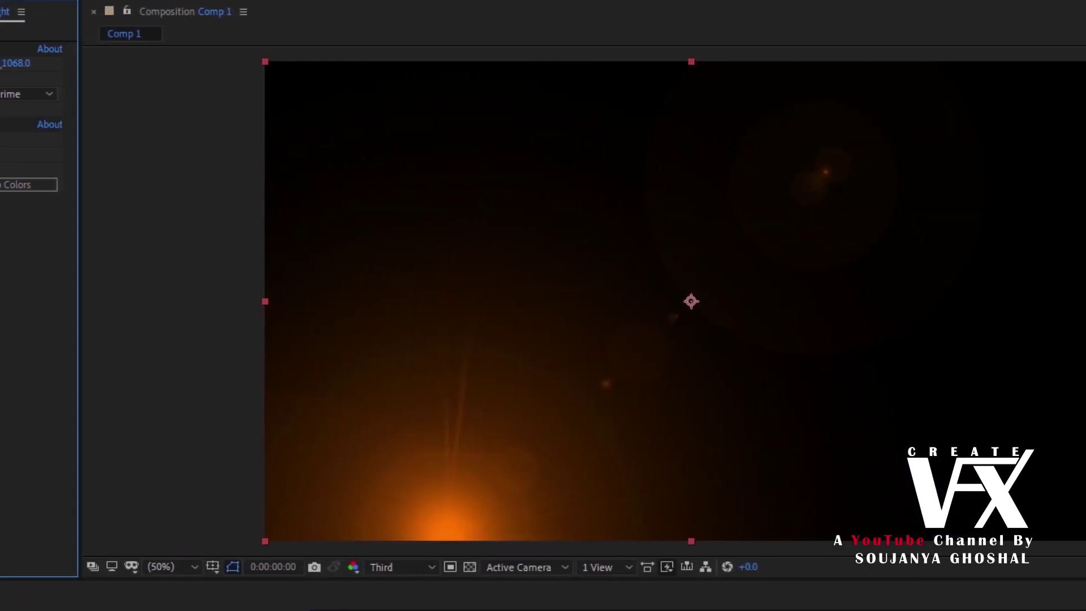
- Move the flare center below the frame to 392, 1290 and apply a Glow effect to the Light layer
left_click(17, 49)
left_click_drag(450, 537, 382, 610)
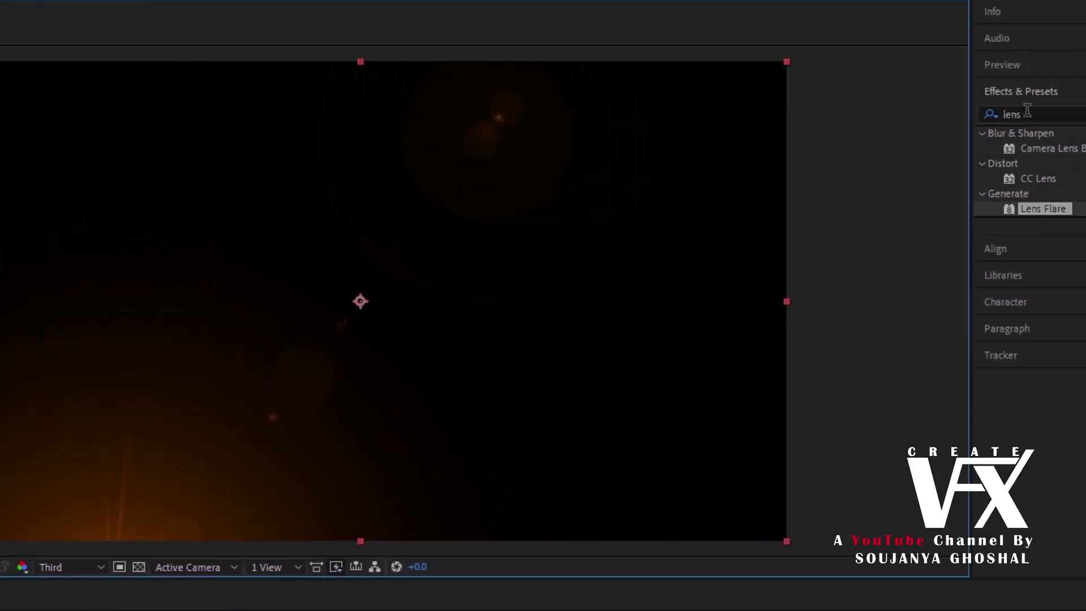
left_click(1035, 91)
left_click(1036, 93)
left_click_drag(1022, 114, 927, 112)
type("glow")
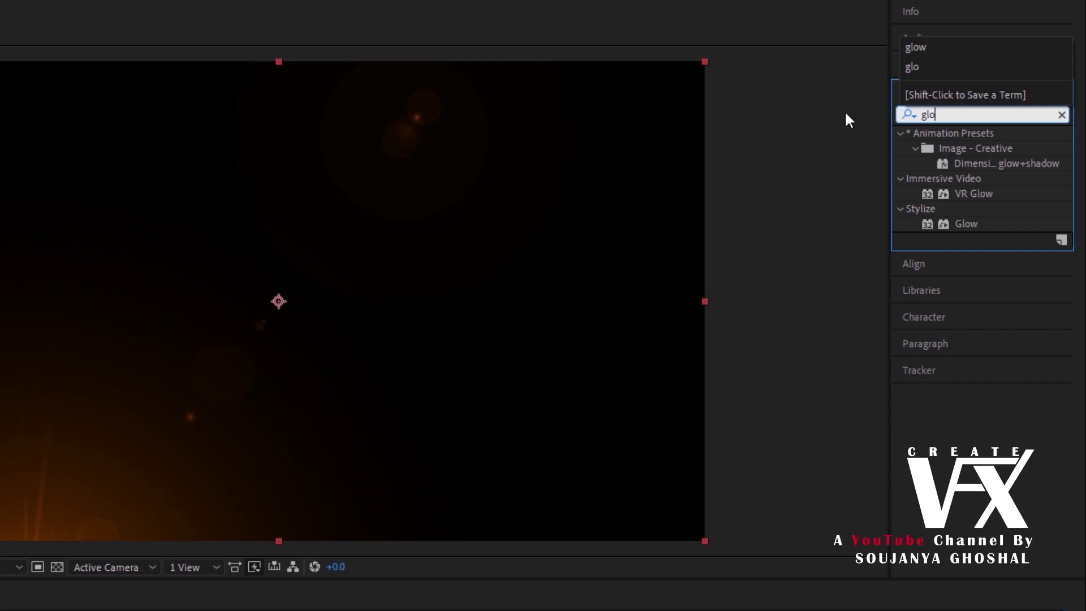
left_click_drag(966, 223, 606, 382)
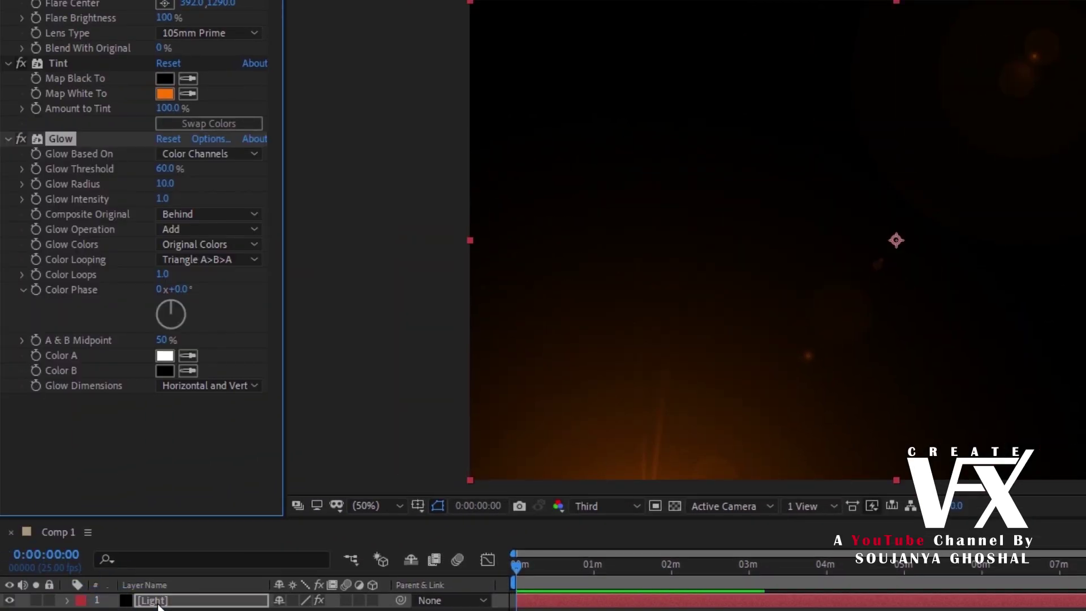
- Set Flare Brightness to 138%, Glow Threshold to 62% and Glow Radius to 550 on the Light layer
left_click_drag(163, 18, 180, 20)
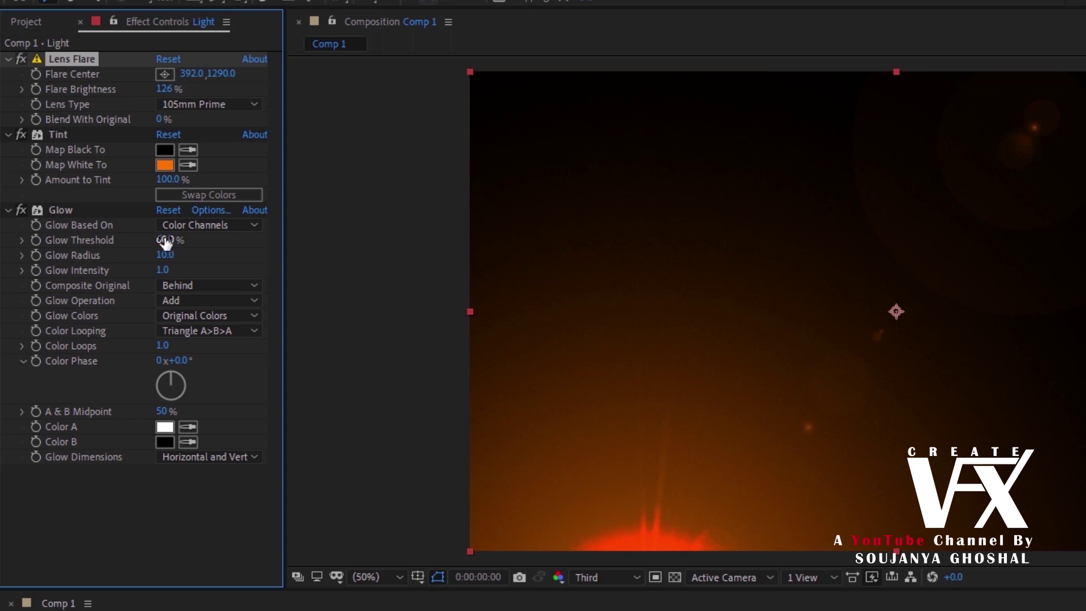
left_click_drag(165, 239, 258, 256)
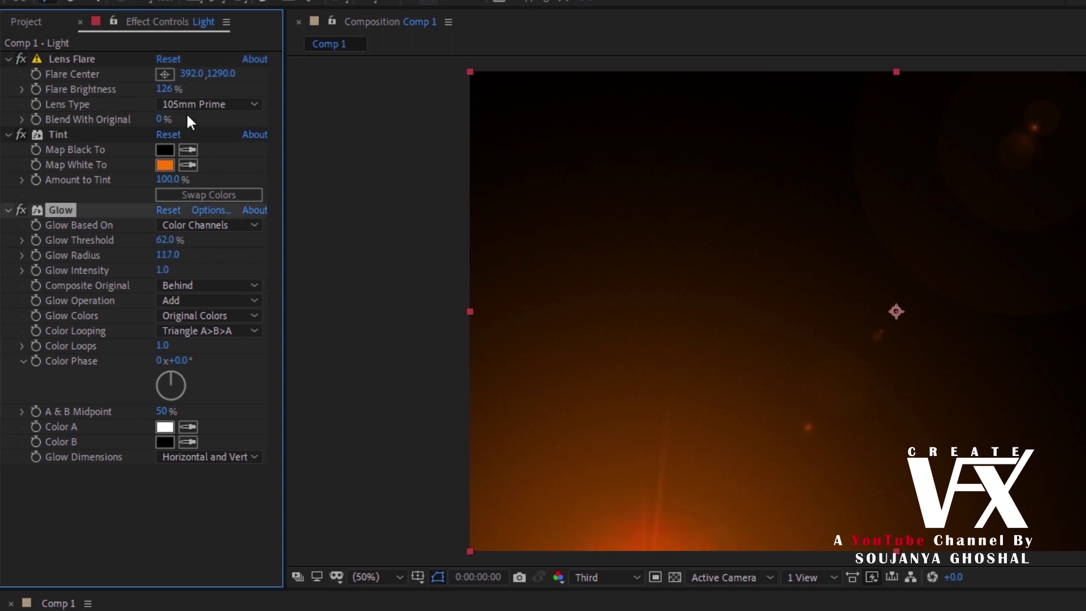
left_click_drag(169, 89, 176, 88)
left_click_drag(167, 255, 537, 258)
- Move the flare center farther below the frame, to about 416, 1482
key("comma")
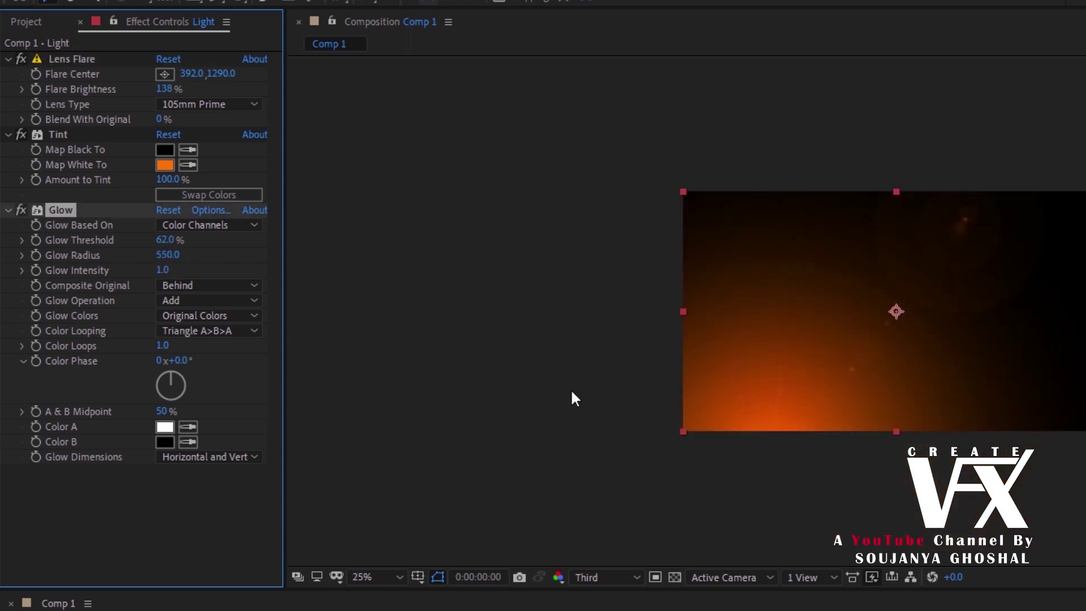
left_click(72, 58)
left_click_drag(770, 480, 777, 525)
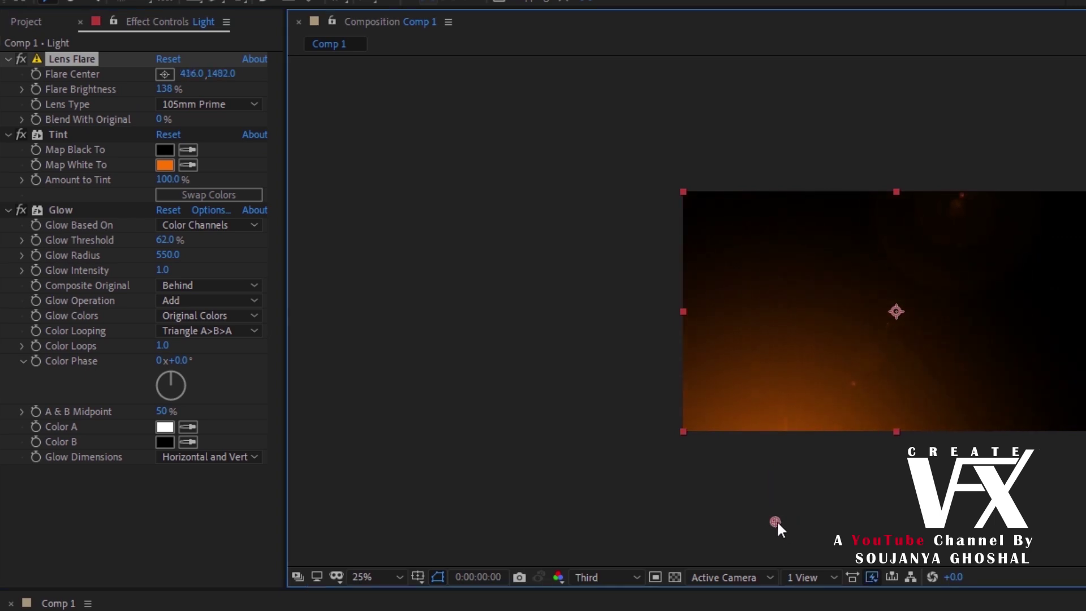
- Collapse the Light layer's three effects and set its blending mode to Add
left_click(8, 59)
left_click(7, 74)
left_click(7, 89)
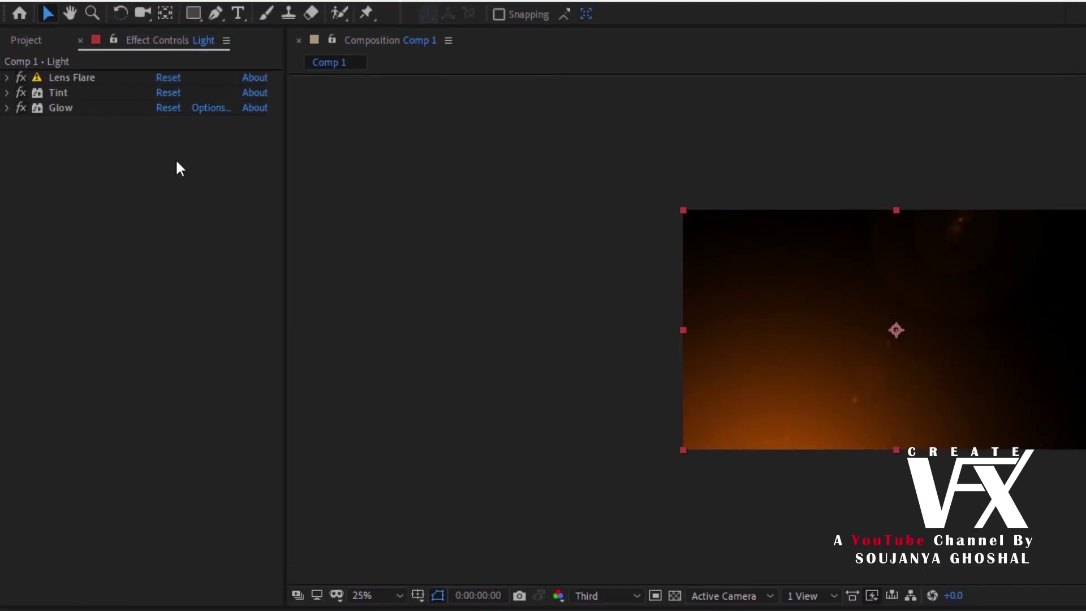
left_click(146, 15)
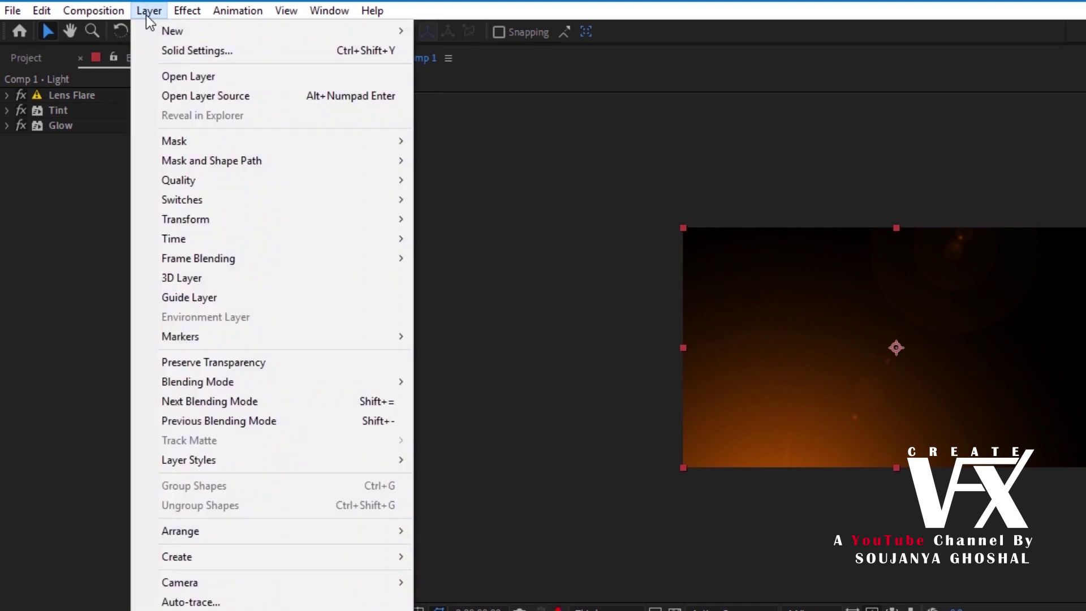
mouse_move(263, 386)
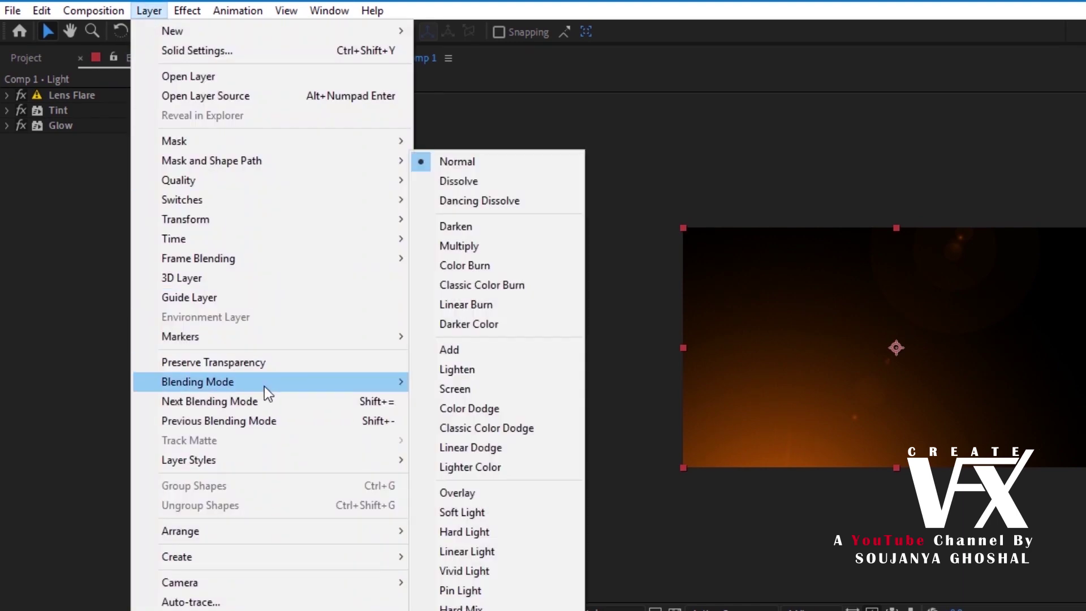
left_click(445, 349)
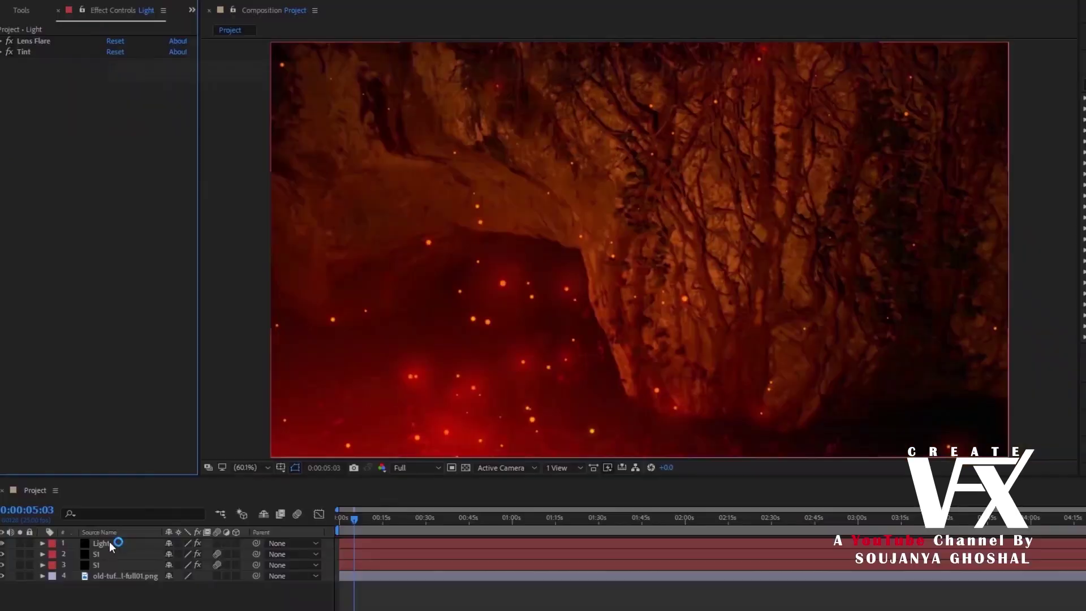
- Duplicate the original S1 ember layer with its Glow effects and select the upper copy
left_click(123, 564)
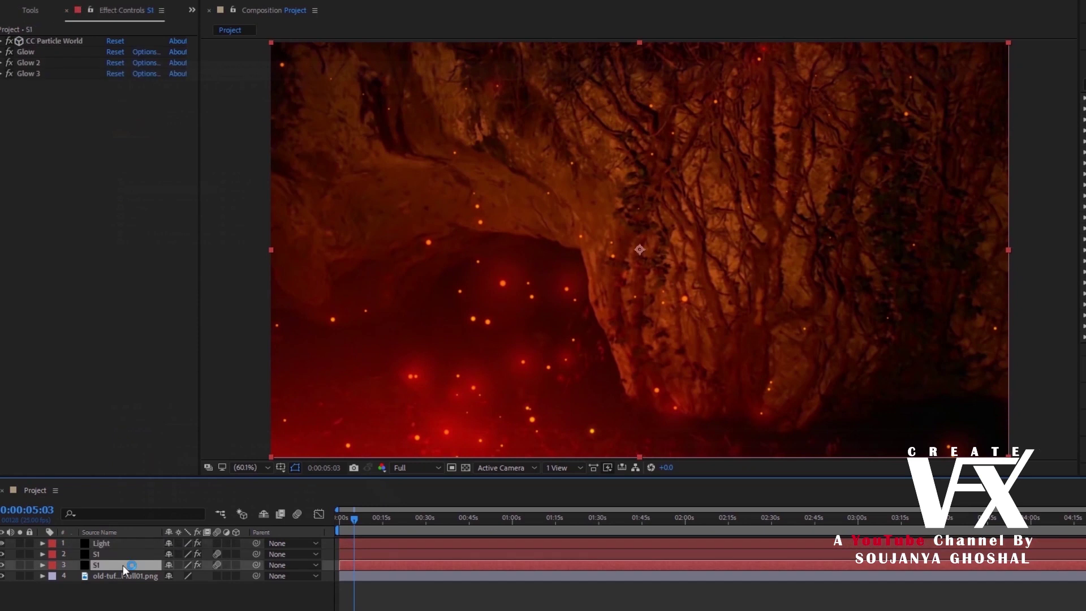
key("ctrl+d")
left_click(123, 573)
left_click(122, 565)
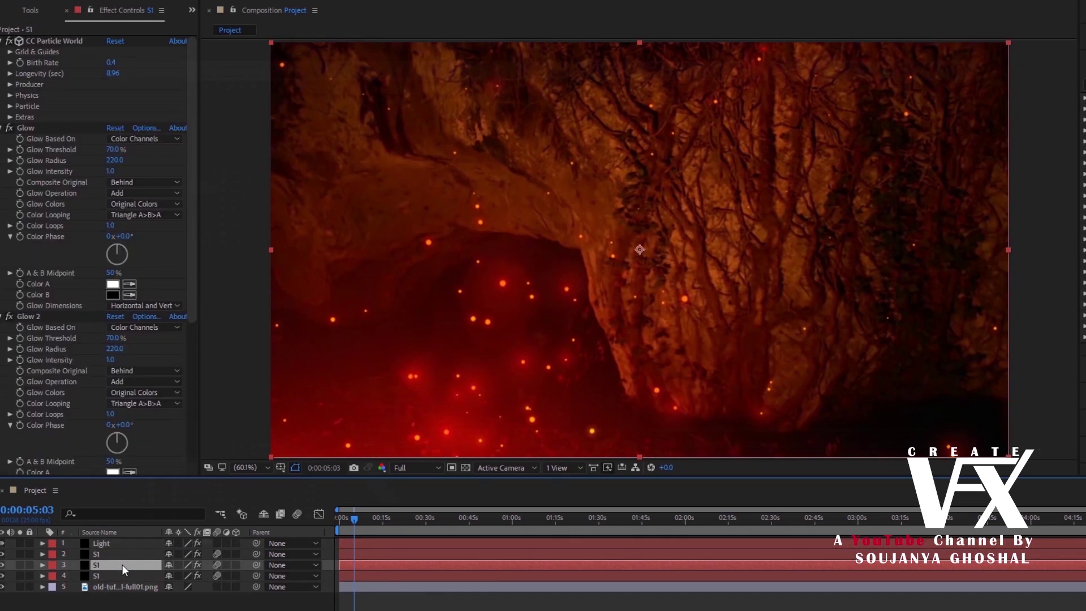
- Delete Glow 3 from the new S1 copy and shift that layer slightly earlier in the timeline
scroll(53, 258, "down", 5)
left_click(2, 332)
left_click(2, 286)
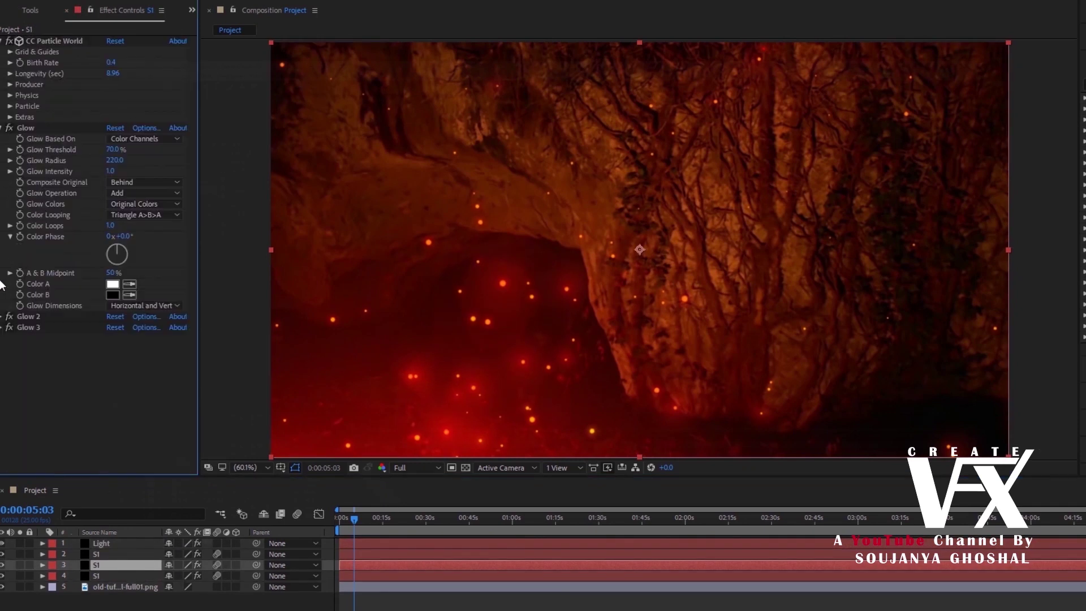
left_click(2, 134)
left_click(35, 149)
key("Delete")
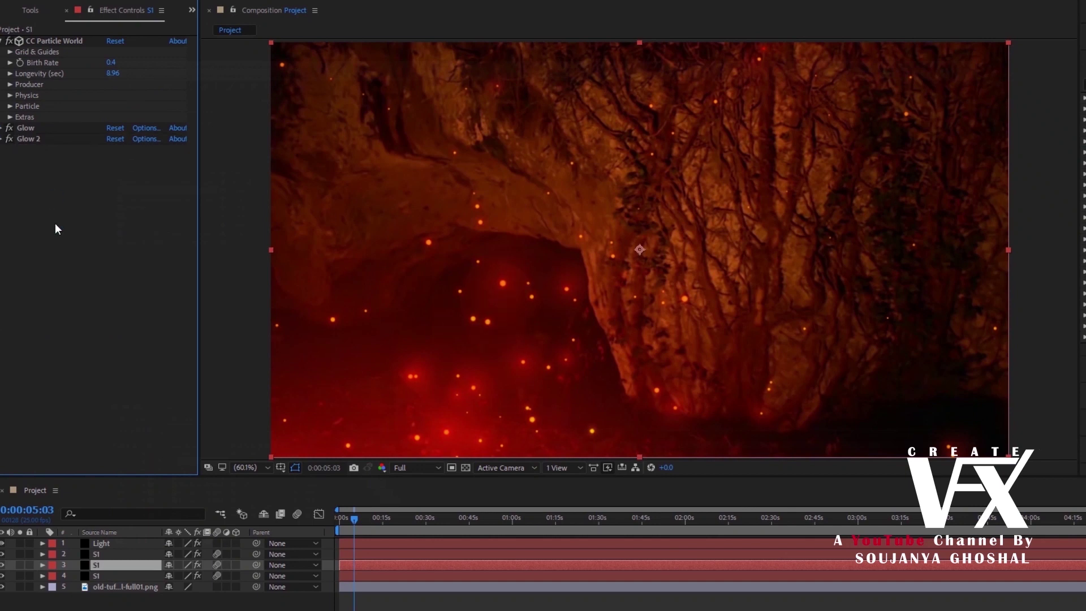
left_click_drag(357, 563, 348, 563)
- Set the new S1 copy's particle Birth Rate to 0.1 and Velocity to 0.06
left_click(10, 95)
left_click(10, 215)
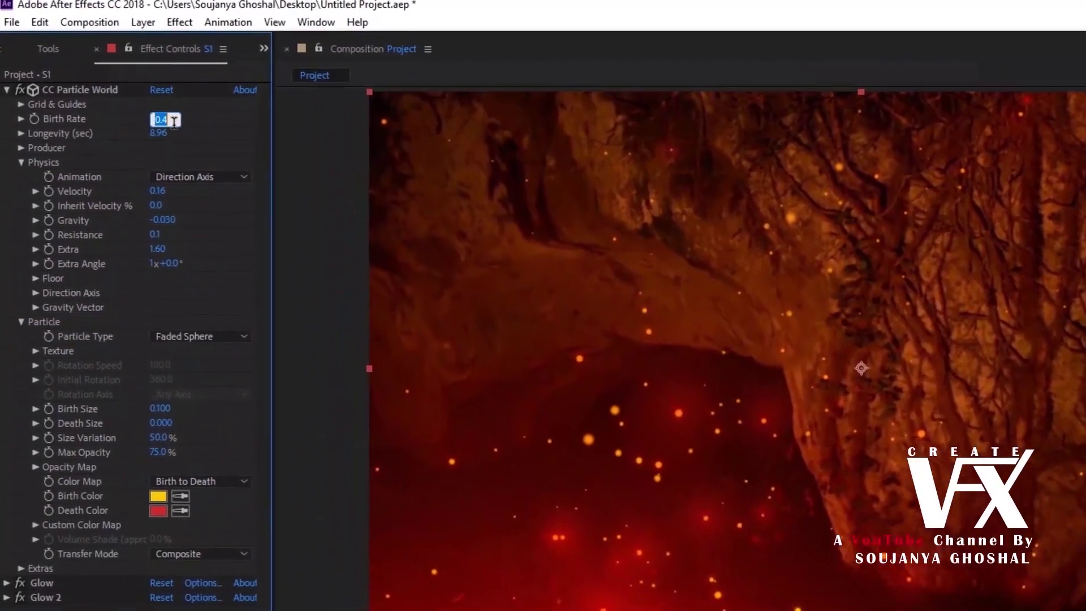
left_click(111, 62)
type("0.1")
key("Return")
left_click(159, 194)
type("0.0")
key("Return")
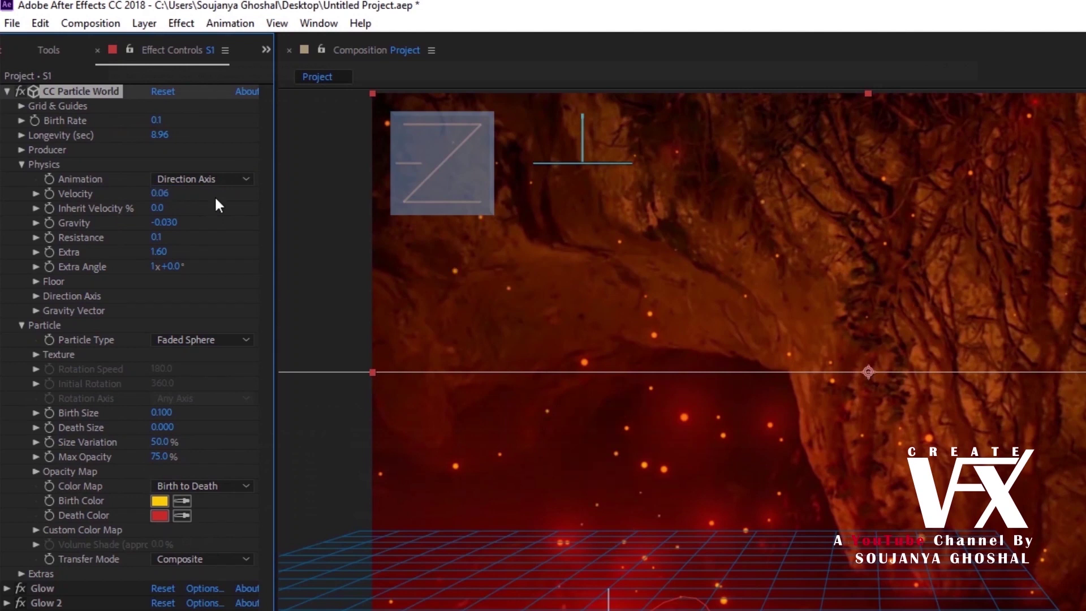
- Set the new S1 copy's Gravity to -0.100 and particle Birth Size to 0.060
left_click(164, 222)
type("-0.1")
key("Return")
left_click(162, 412)
type("0.0")
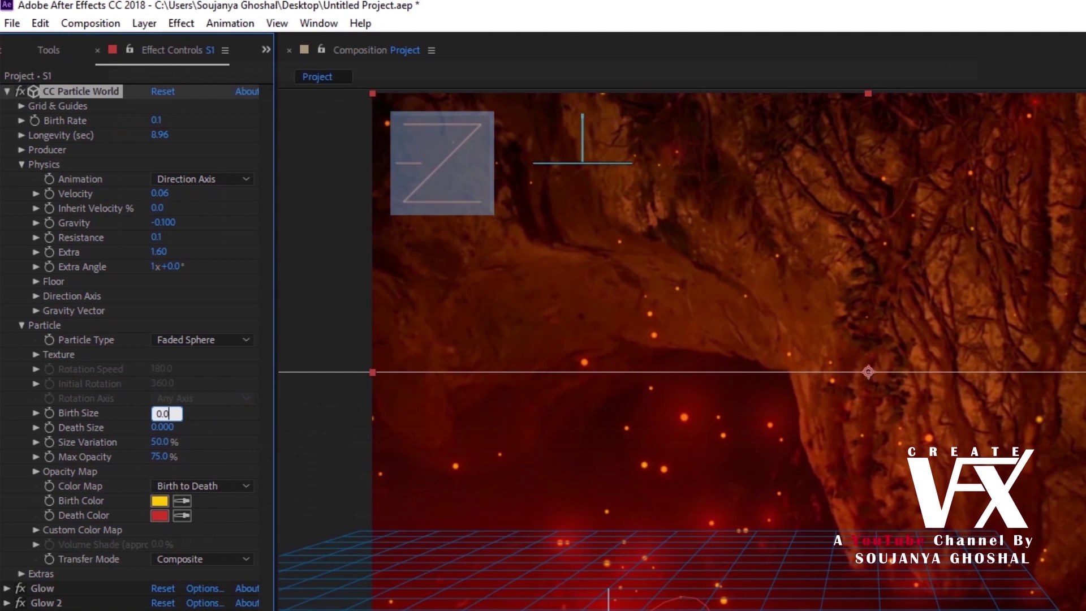
type("60")
key("Return")
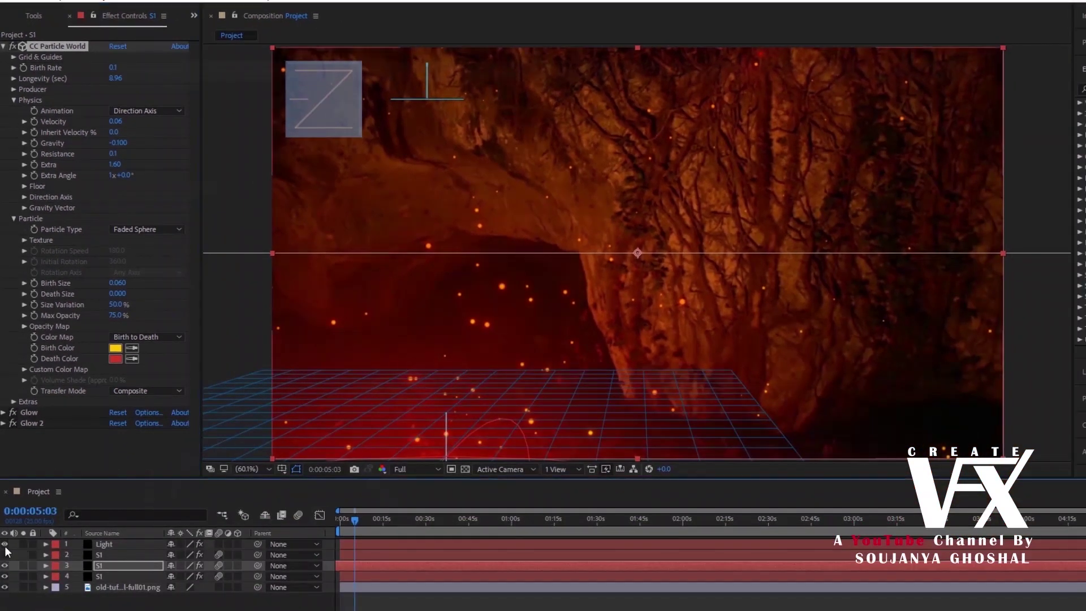
- Isolate the new S1 copy, enable motion blur while checking its particles at 0:00:09:08, and make all layers visible again
left_click(5, 544)
left_click(6, 576)
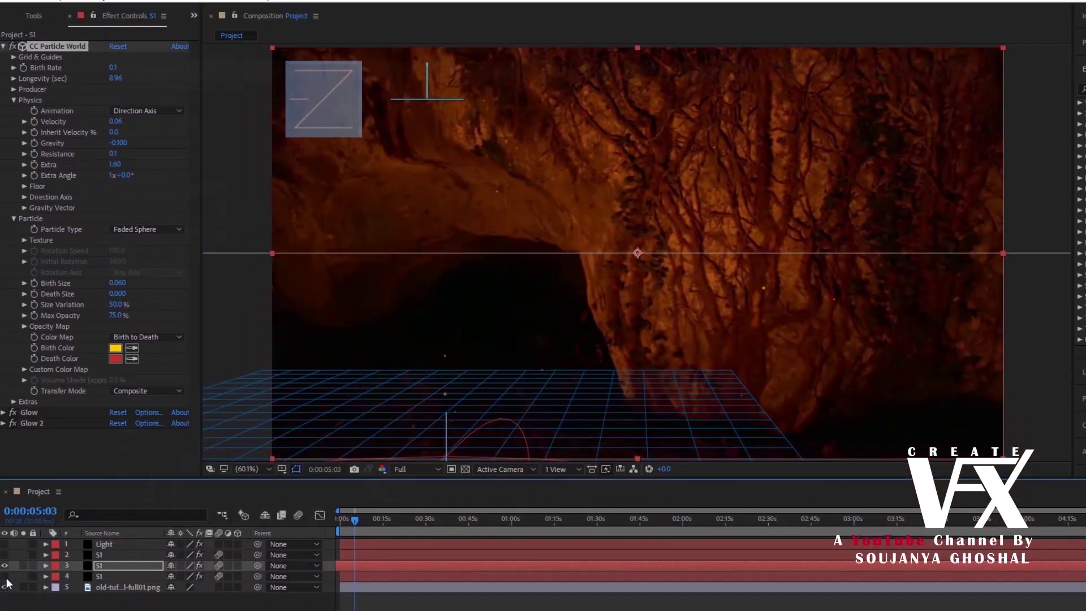
left_click_drag(358, 518, 365, 518)
left_click_drag(365, 518, 367, 518)
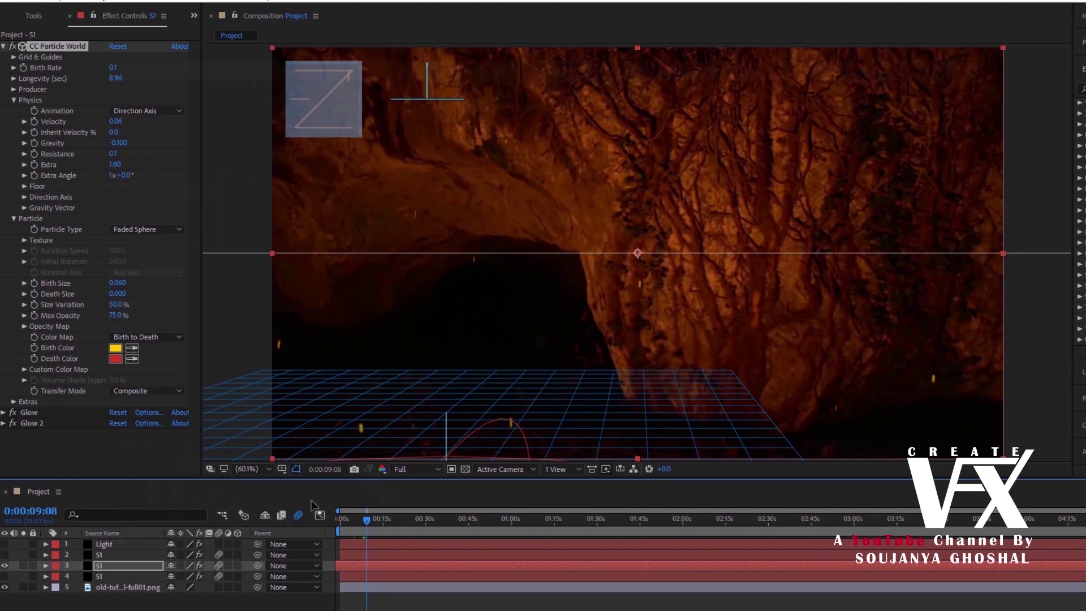
left_click_drag(4, 544, 5, 575)
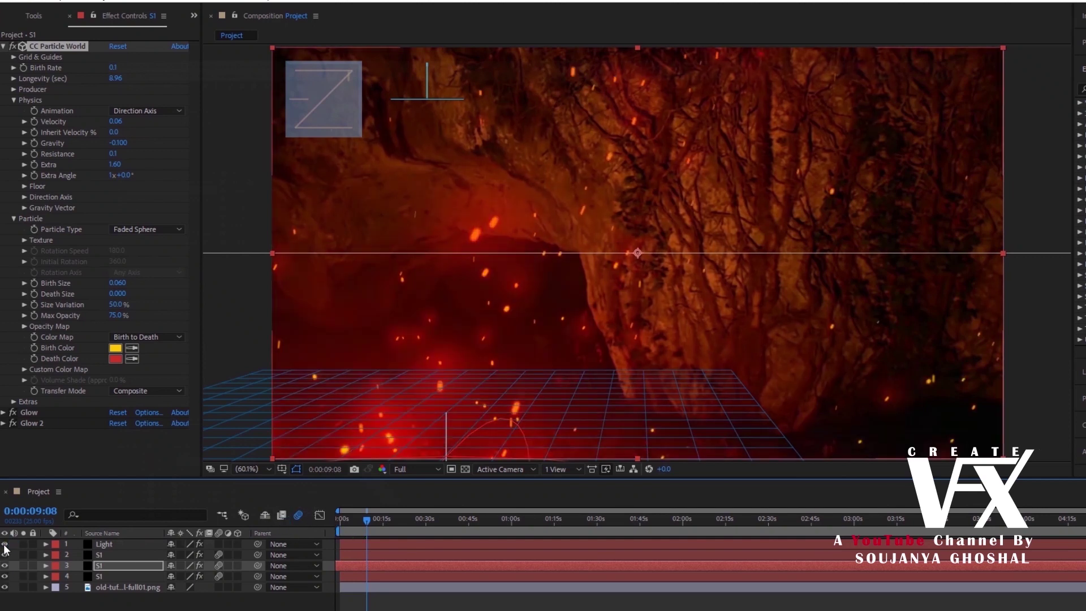
- Set the preview resolution to Third and play the composition from its start
left_click_drag(361, 520, 336, 519)
left_click(417, 468)
left_click(425, 526)
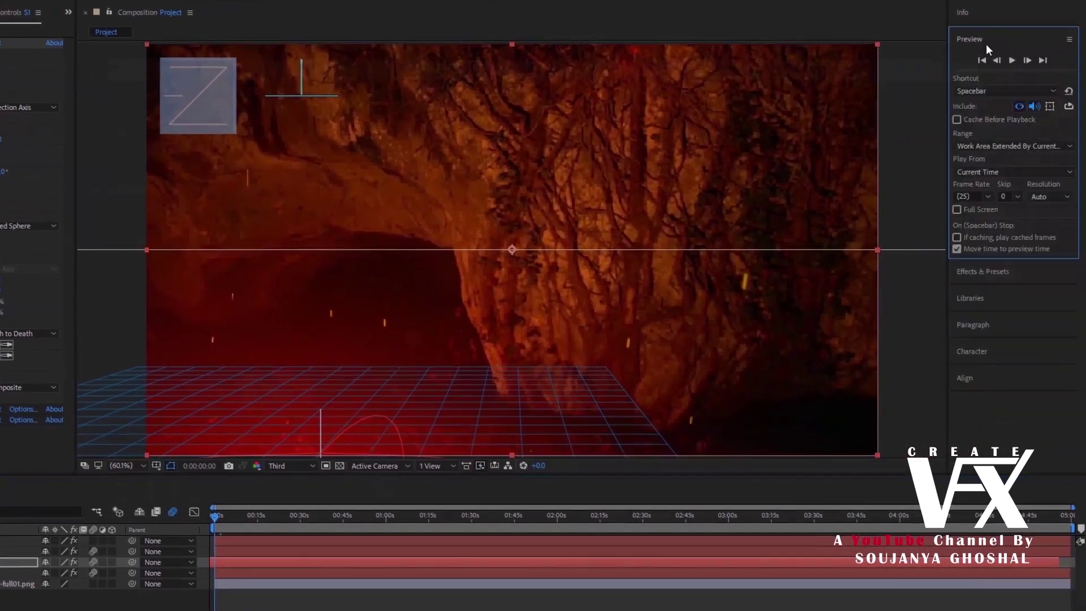
left_click(1012, 60)
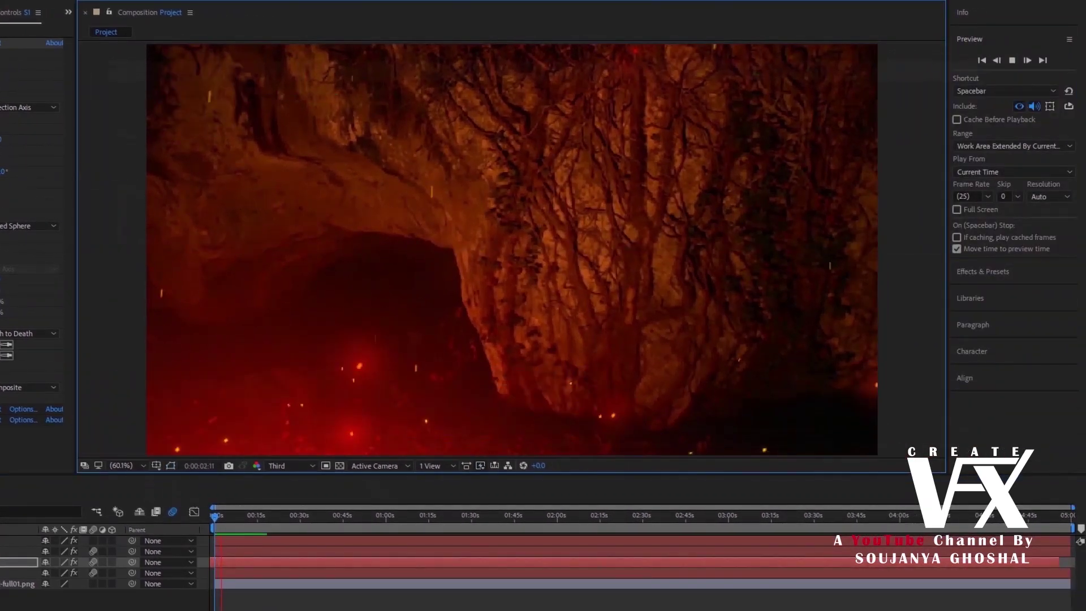
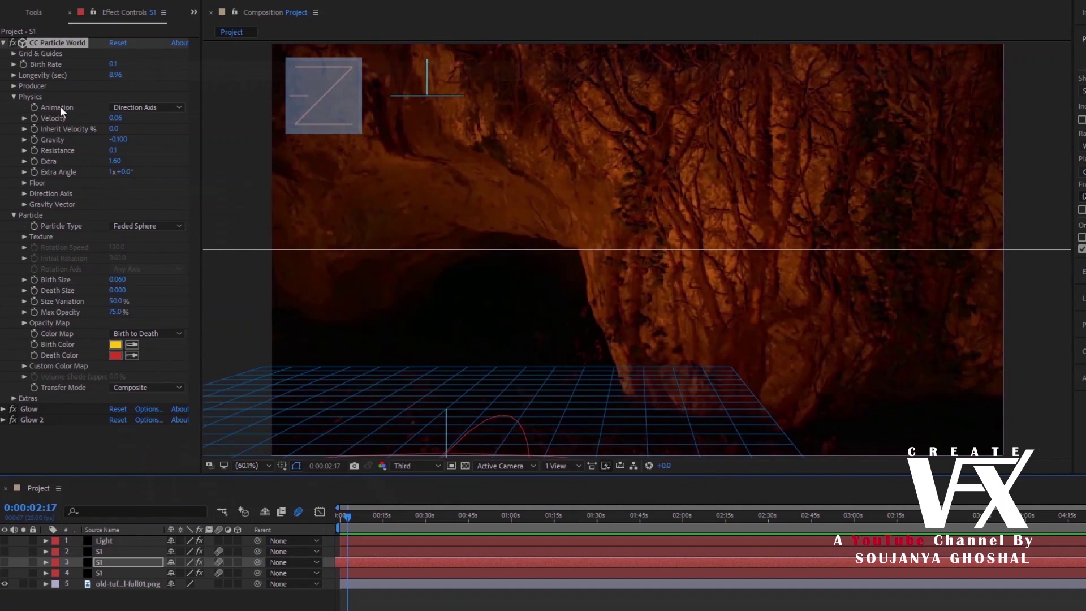
- Import the image file VFX LOGO Black Transparent PNG from the ALL LOGO folder into the project
left_click(33, 13)
left_click(193, 12)
left_click(209, 26)
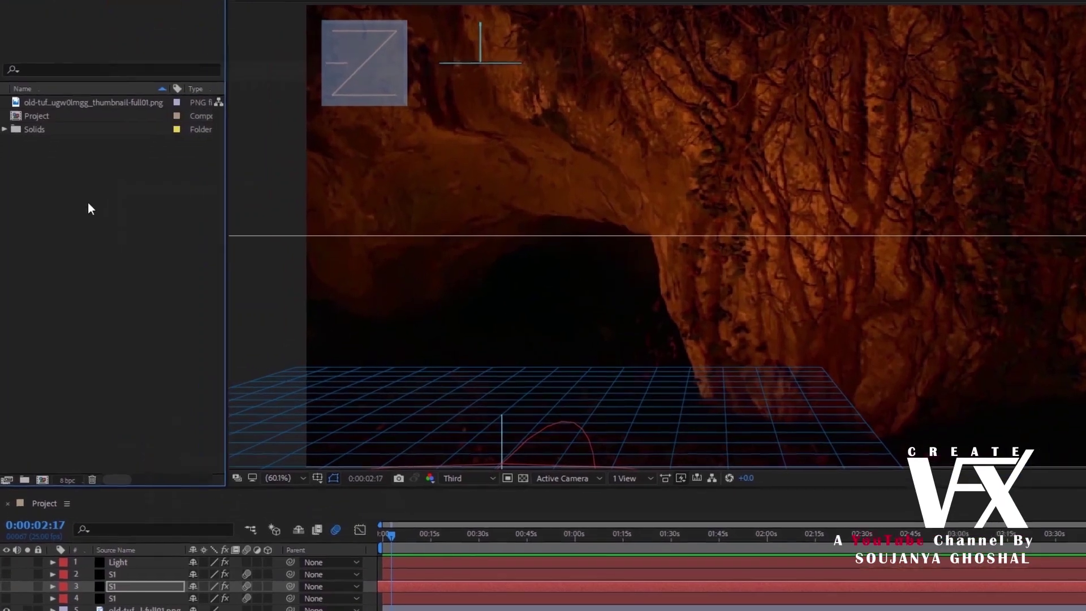
right_click(82, 247)
mouse_move(227, 330)
left_click(306, 329)
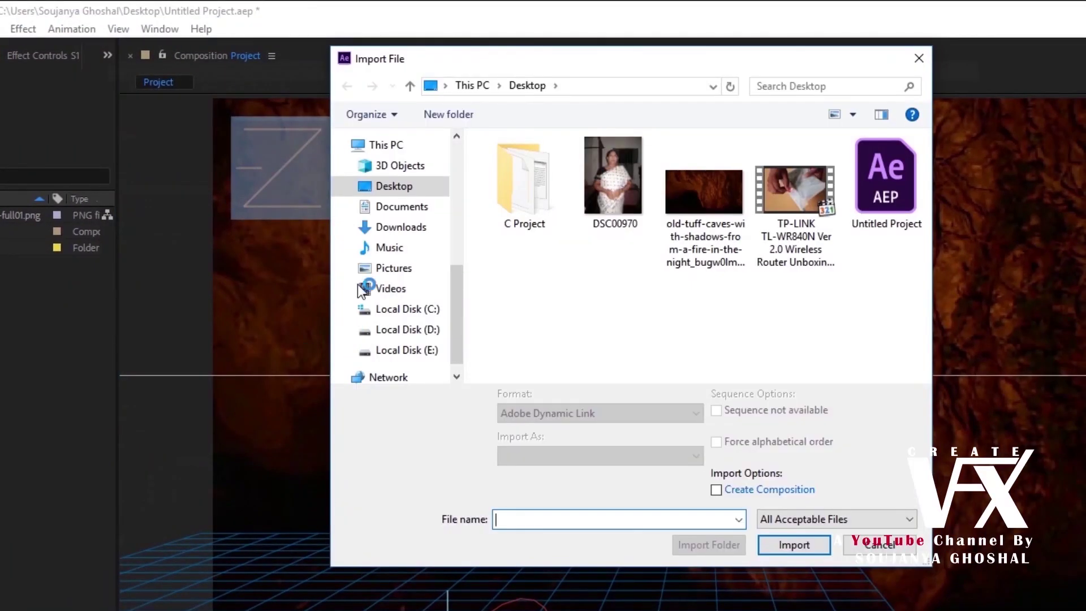
left_click(419, 329)
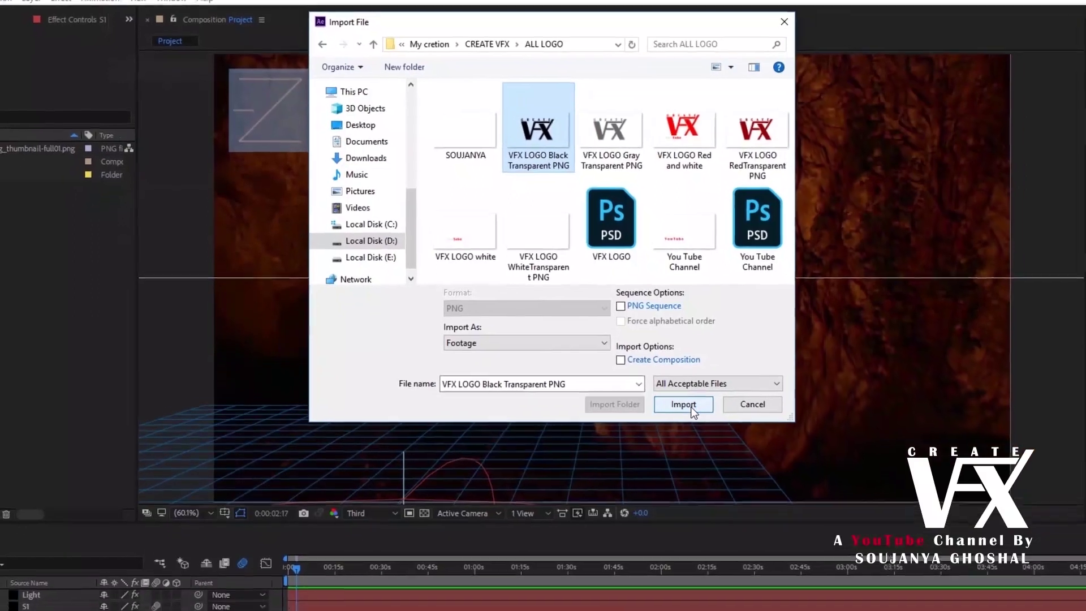
left_click(684, 404)
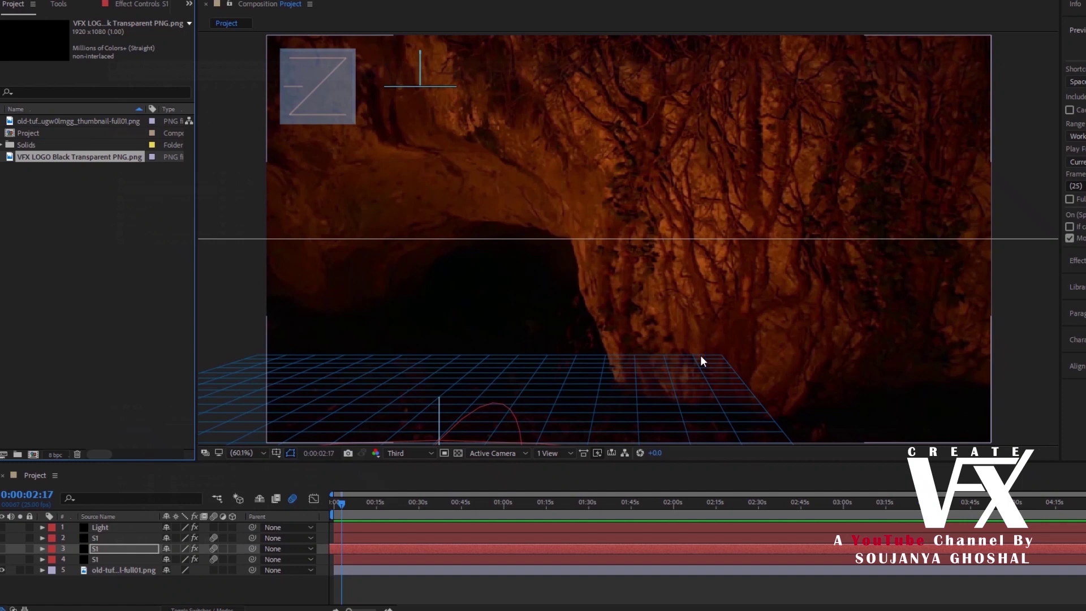
- Place the VFX logo image twice directly above the cave image and pre-compose both logo layers with the cave layer
left_click_drag(70, 159, 120, 564)
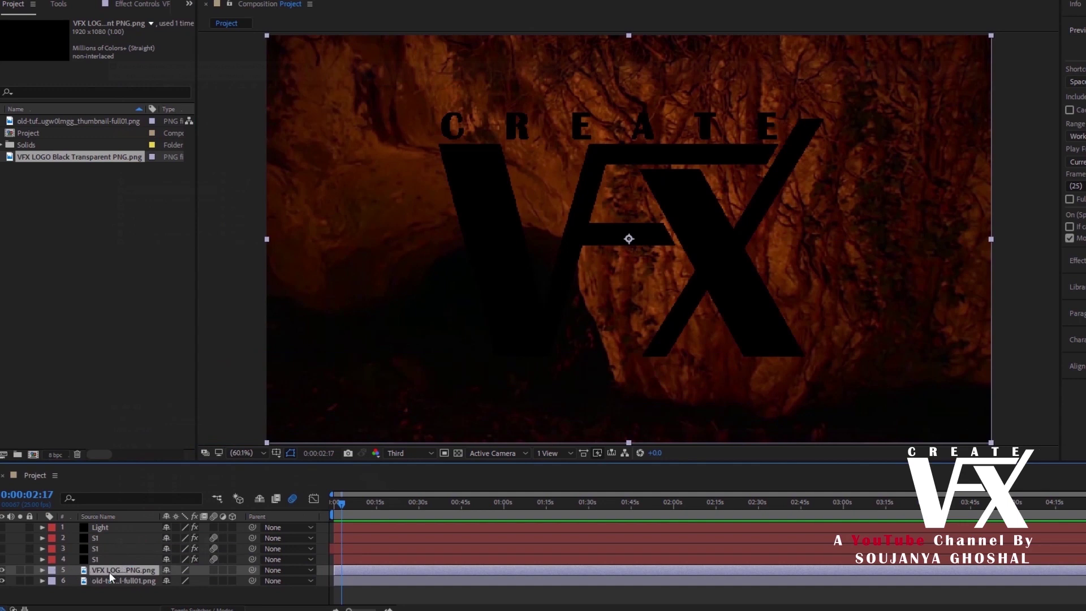
left_click_drag(66, 158, 110, 561)
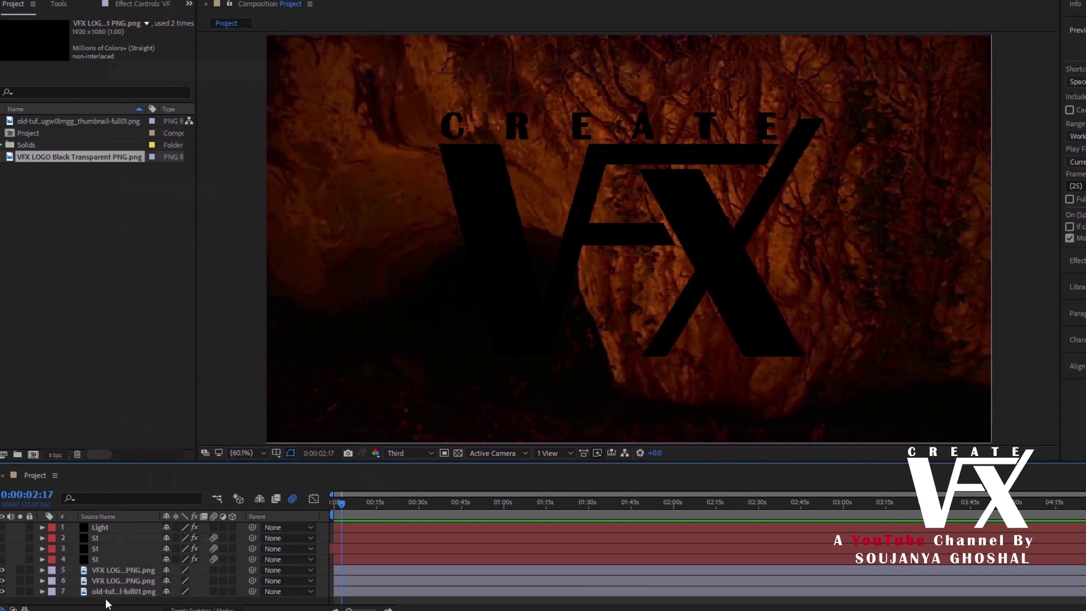
right_click(105, 584)
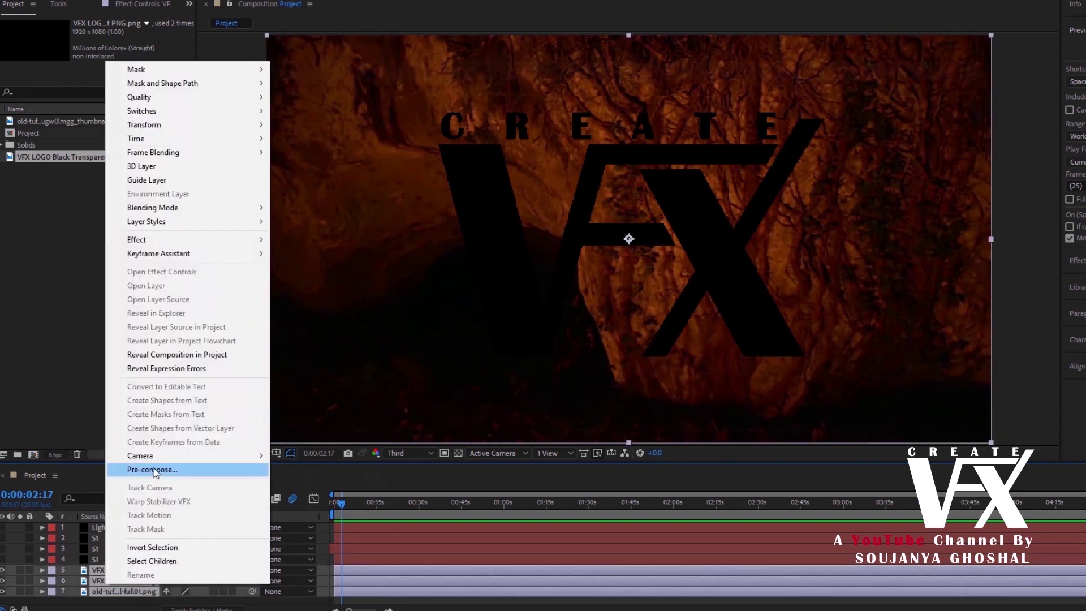
left_click(168, 470)
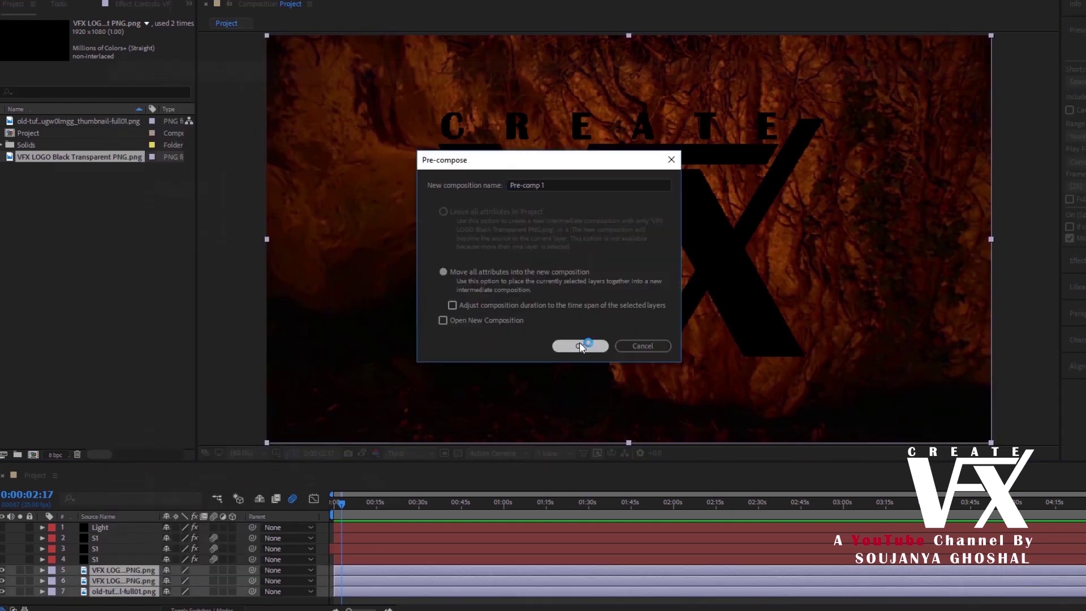
left_click(580, 346)
- Inside Pre-comp 1, pre-compose the top logo layer with all attributes moved into the new composition, and open that composition
double_click(110, 570)
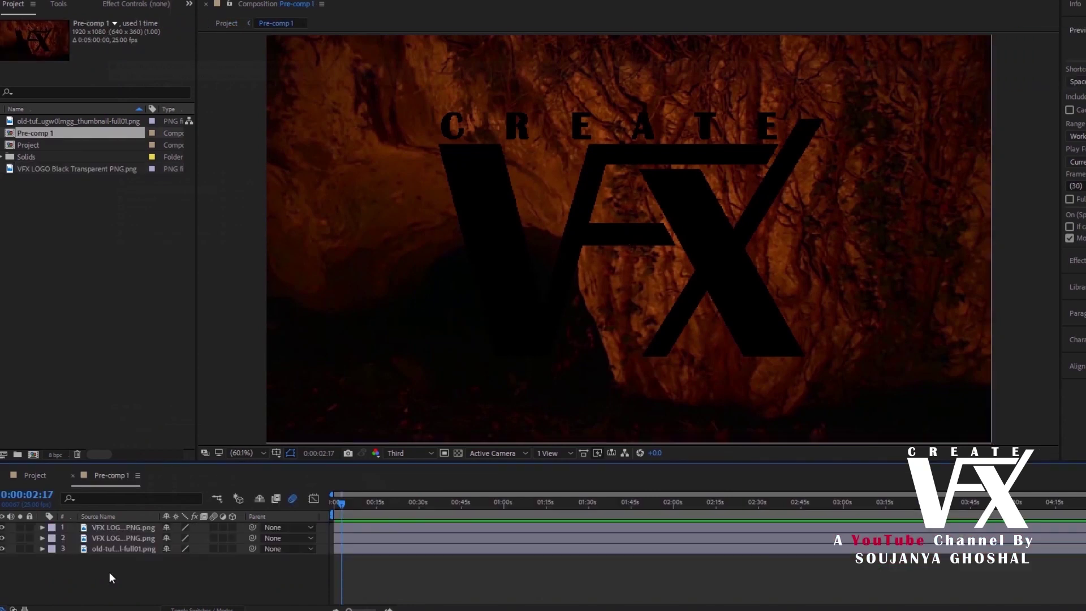
left_click(113, 527)
right_click(110, 527)
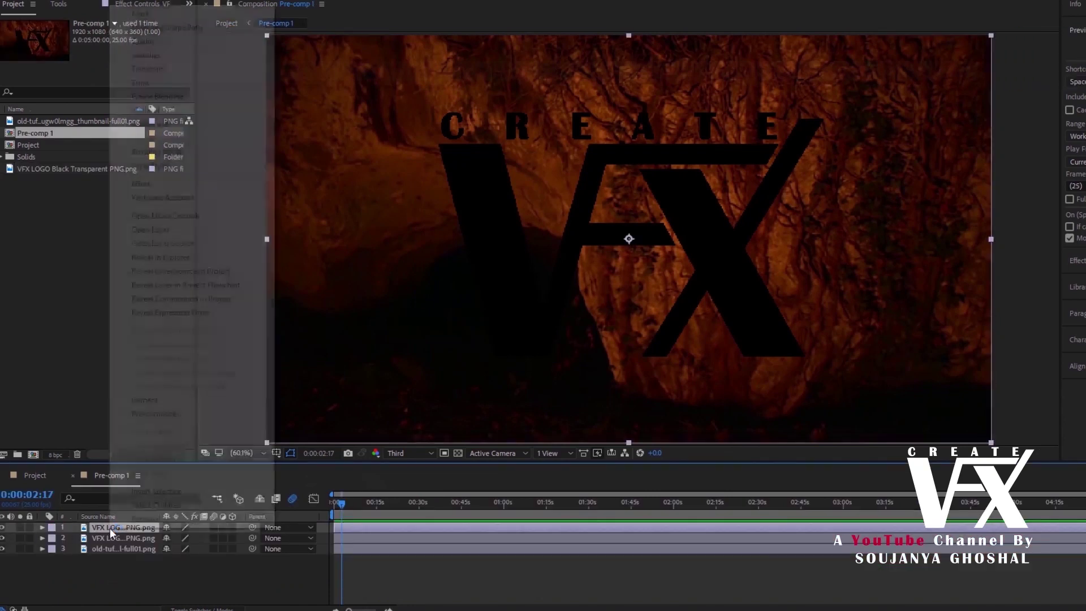
left_click(132, 412)
left_click(443, 272)
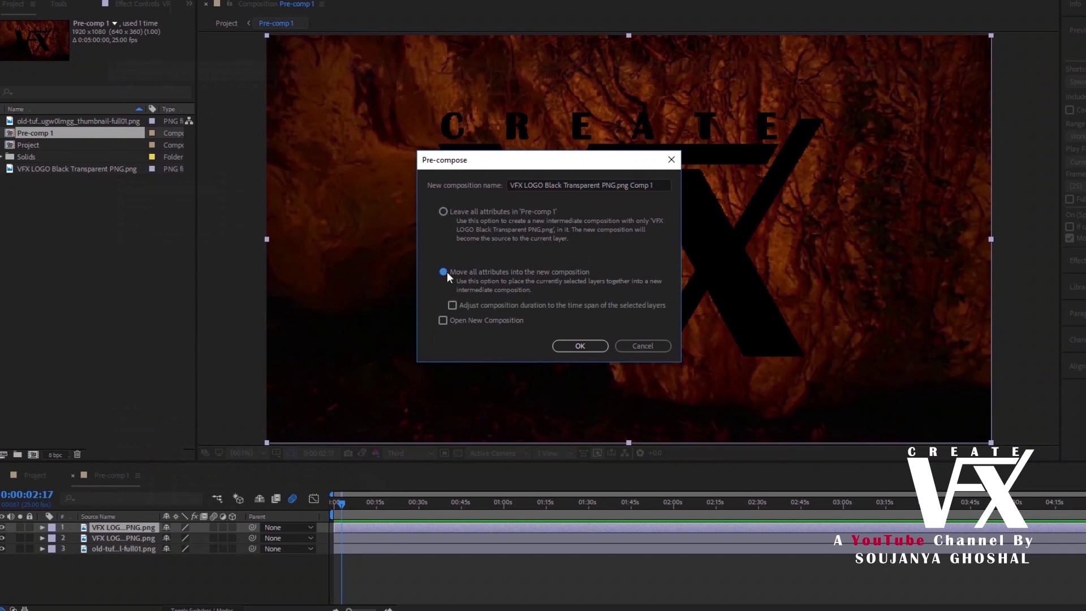
left_click(576, 345)
double_click(117, 527)
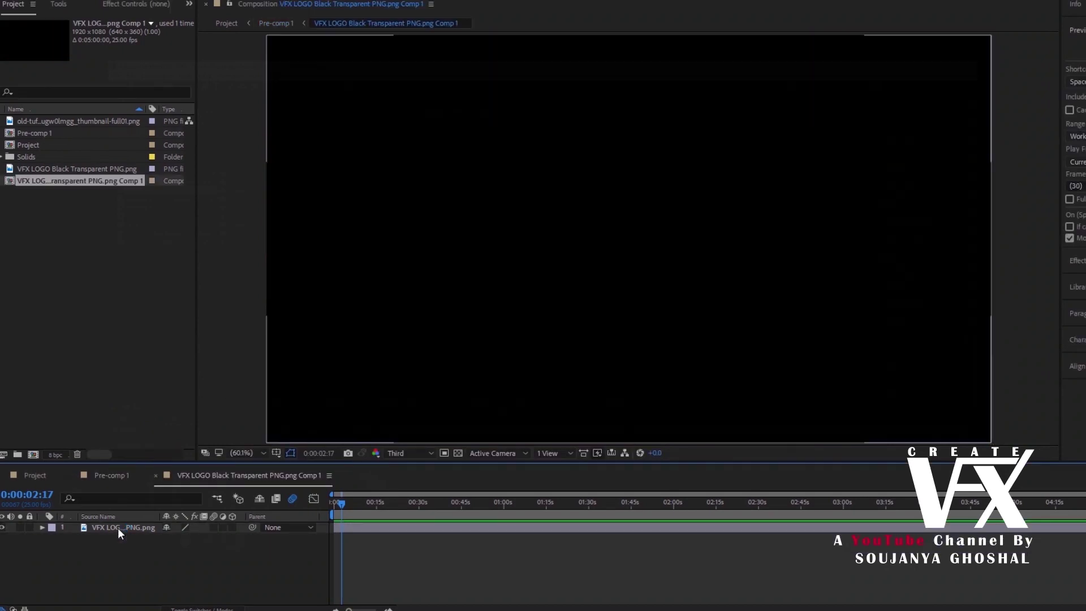
- Apply the Fractal Noise effect to the logo layer inside the VFX LOGO Black Transparent PNG.png Comp 1 composition
left_click(105, 478)
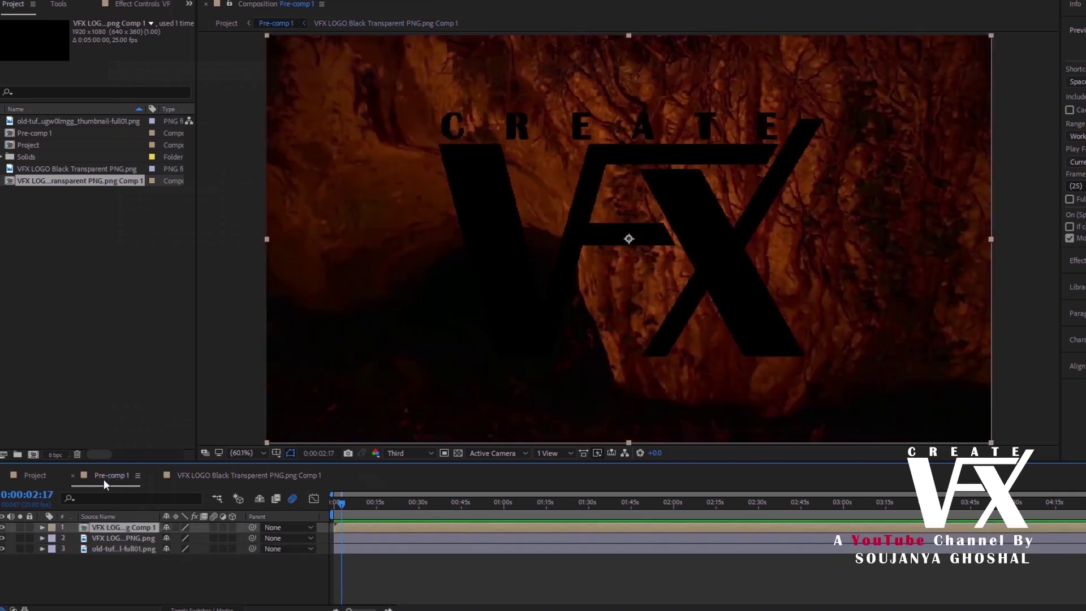
left_click(200, 477)
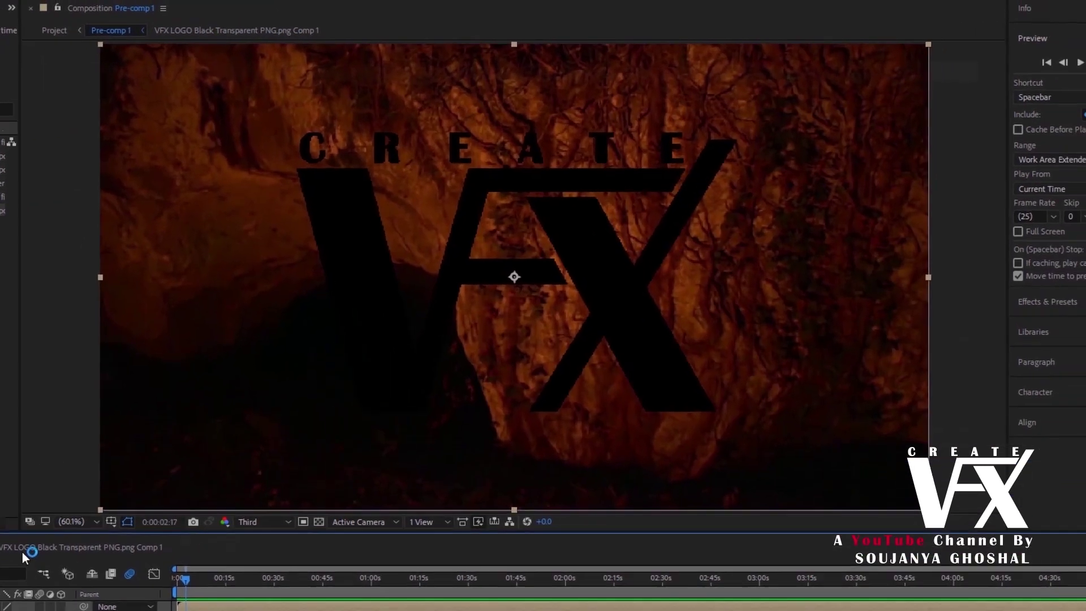
left_click(1078, 30)
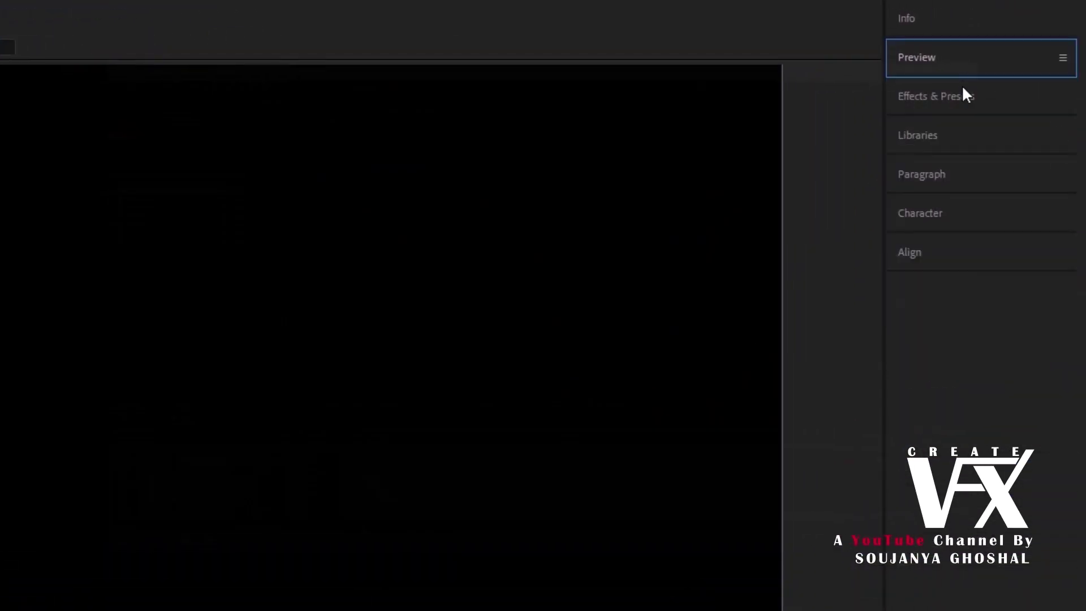
left_click(965, 95)
left_click(977, 127)
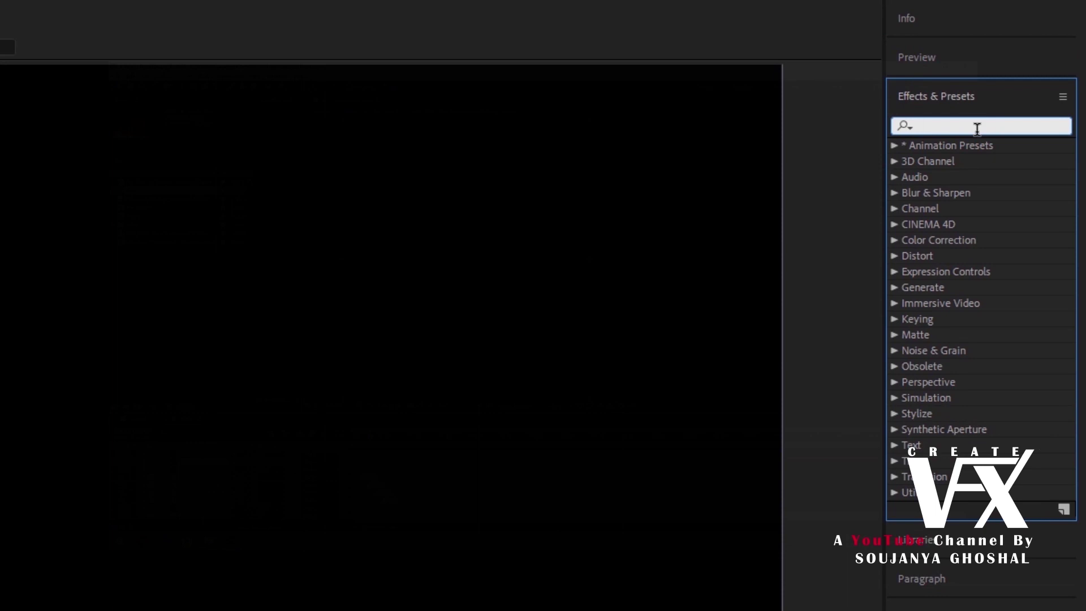
type("Fractal")
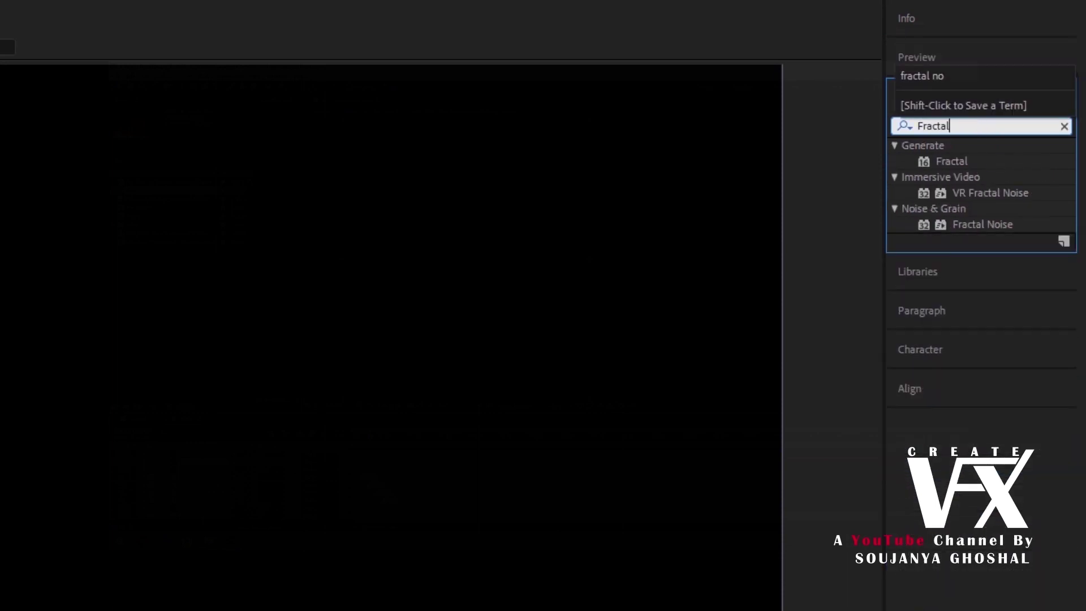
left_click_drag(998, 226, 95, 536)
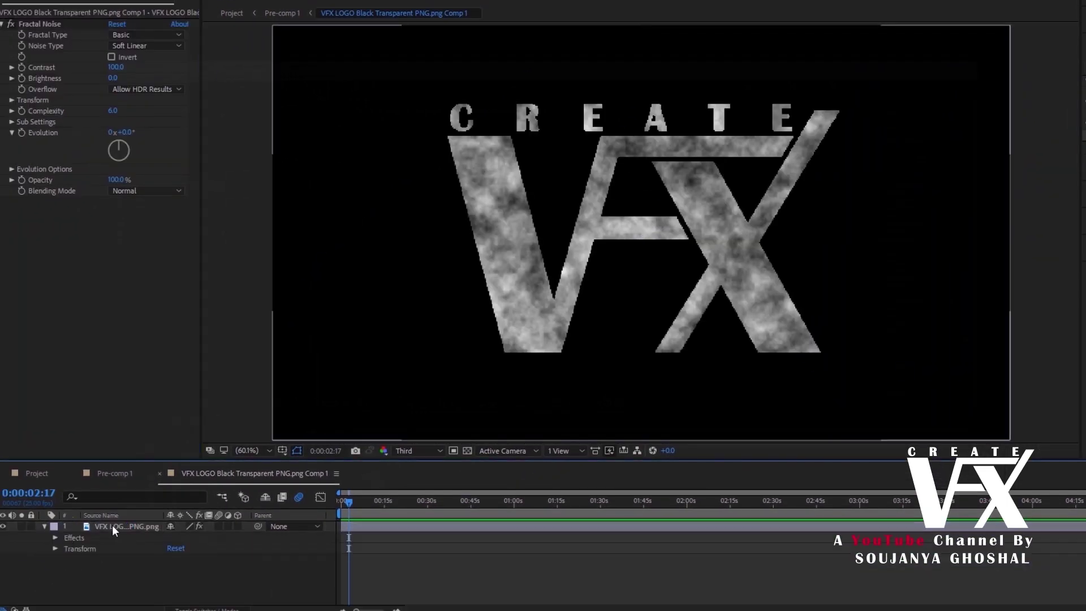
left_click(87, 536)
- Draw a closed Pen tool mask on the logo layer, with a jagged edge running down the V's left stroke
left_click(195, 11)
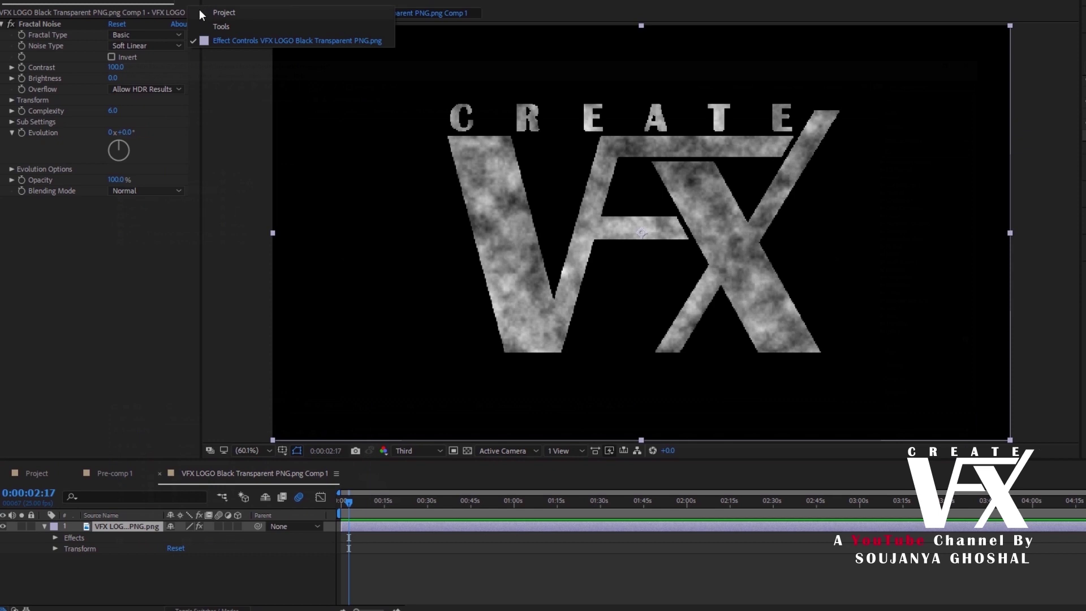
left_click(226, 29)
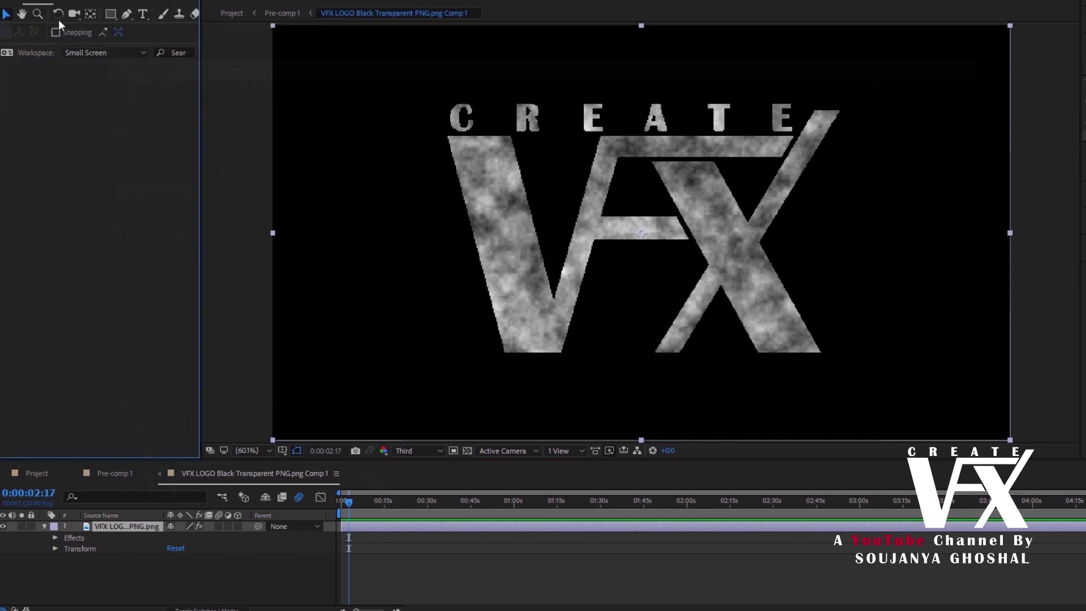
left_click(129, 16)
left_click_drag(431, 103, 442, 118)
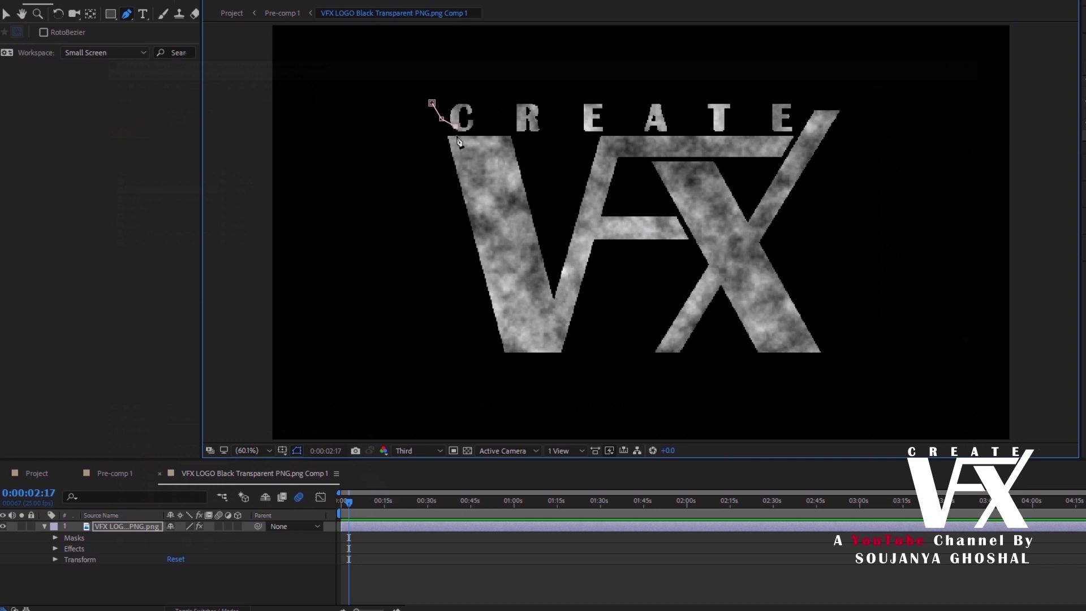
left_click(458, 148)
left_click(466, 155)
left_click(477, 173)
left_click(483, 193)
left_click(474, 208)
left_click(489, 225)
left_click(502, 237)
left_click(502, 249)
left_click(501, 275)
left_click(505, 294)
left_click(508, 311)
left_click(513, 332)
left_click(518, 349)
left_click(527, 356)
left_click(541, 374)
left_click(542, 393)
left_click(361, 342)
left_click(363, 238)
left_click(432, 104)
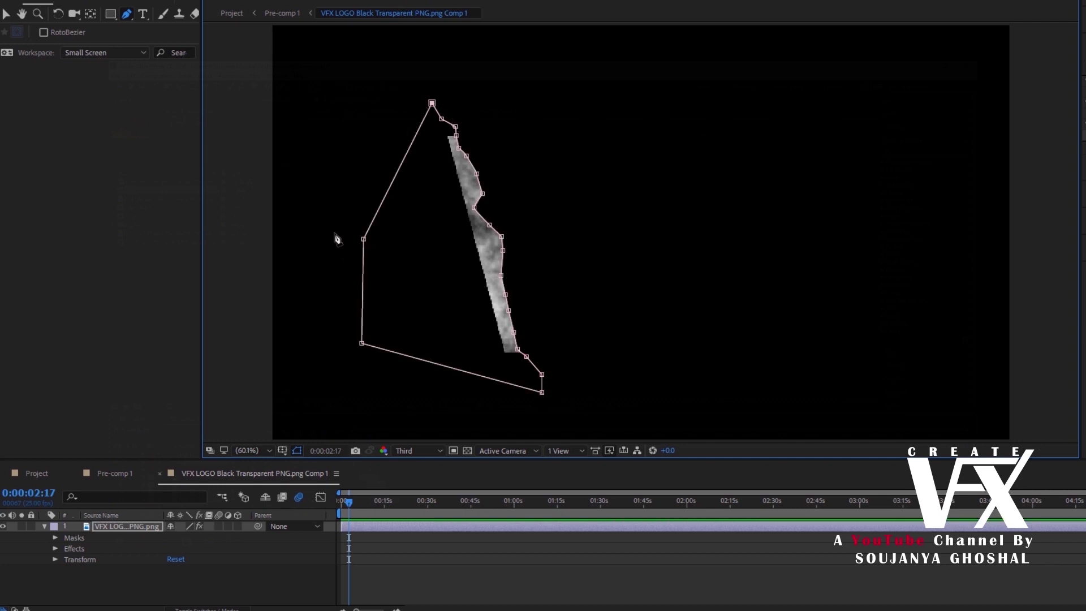
- Set the logo layer's Mask 1 mode to Subtract
left_click(288, 525)
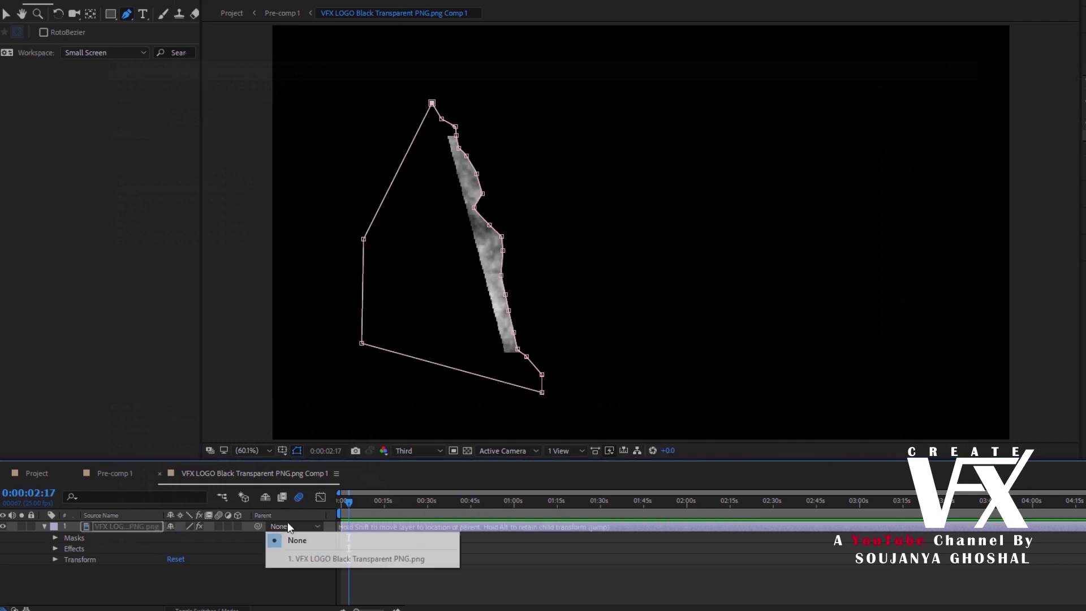
left_click(105, 528)
left_click(48, 541)
left_click(53, 539)
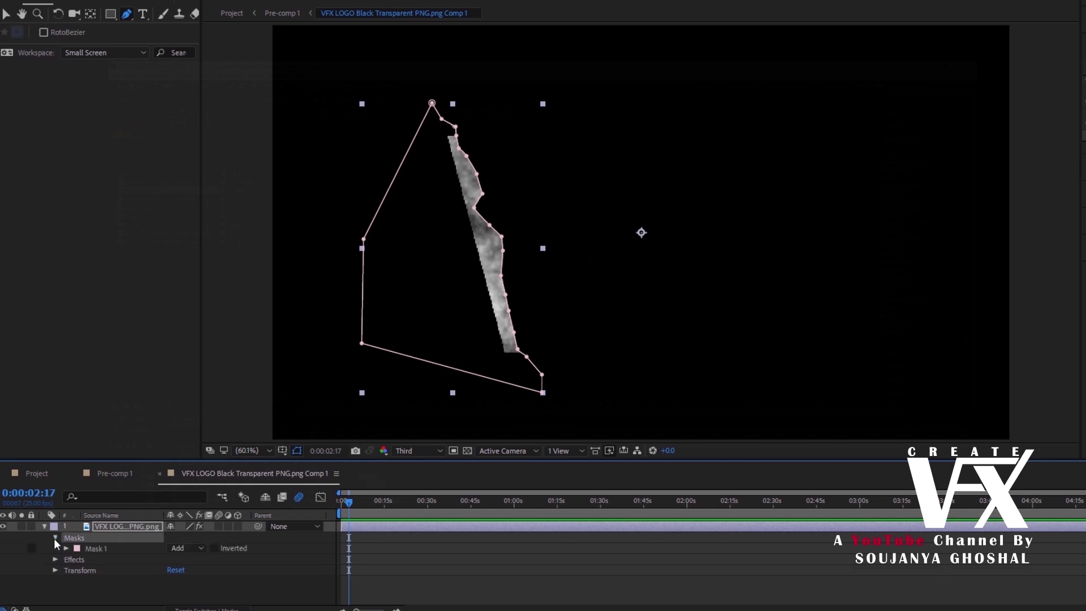
left_click(181, 548)
left_click(211, 478)
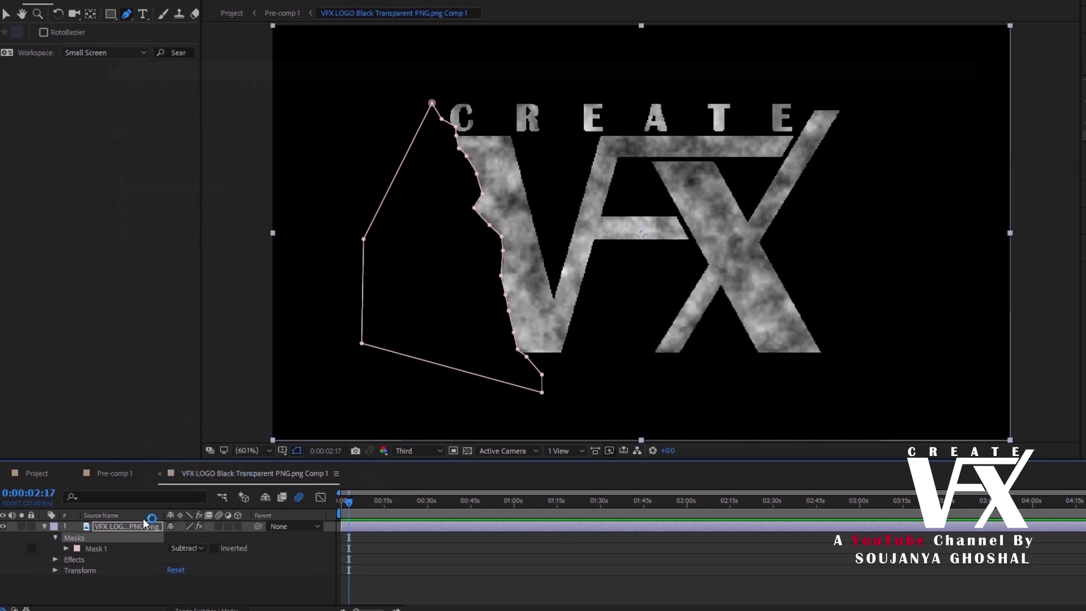
- Set Mask 1's feather to 59 pixels and its expansion to 25 pixels
left_click(66, 548)
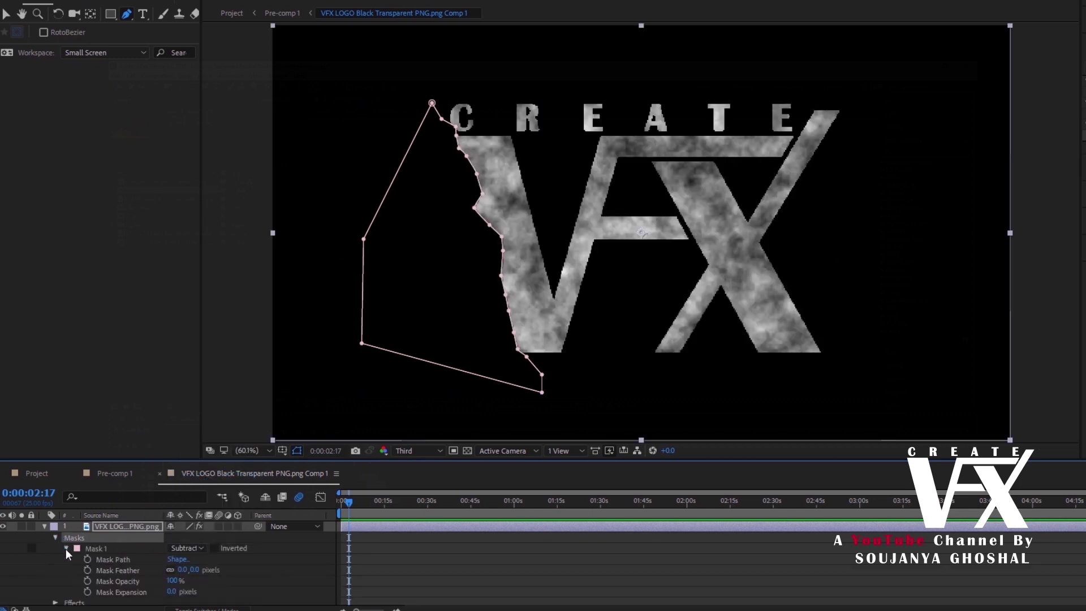
left_click(183, 570)
type("59")
key("Return")
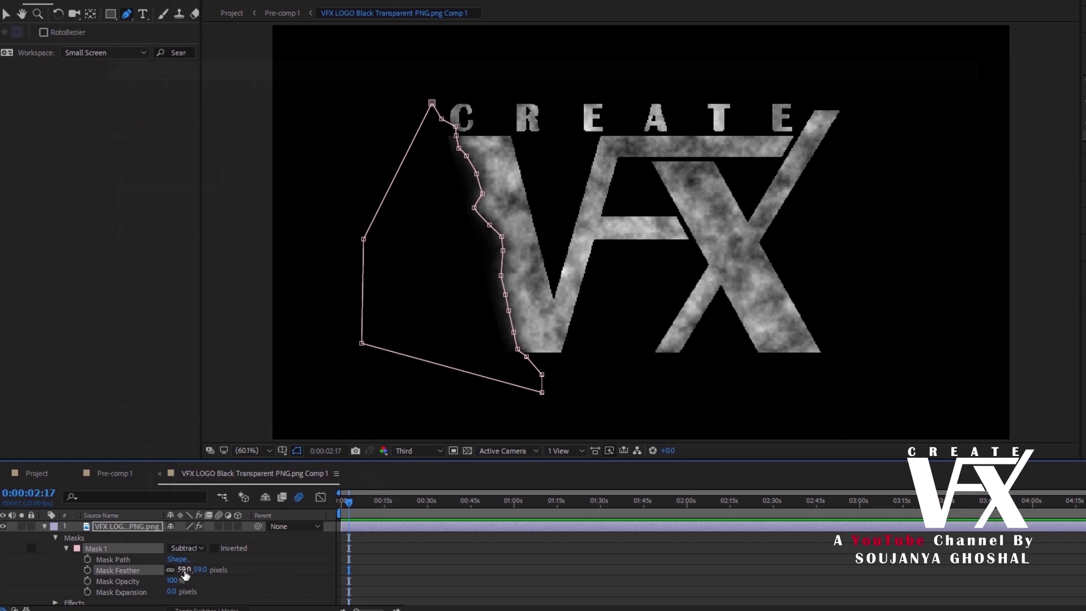
type("25")
key("Return")
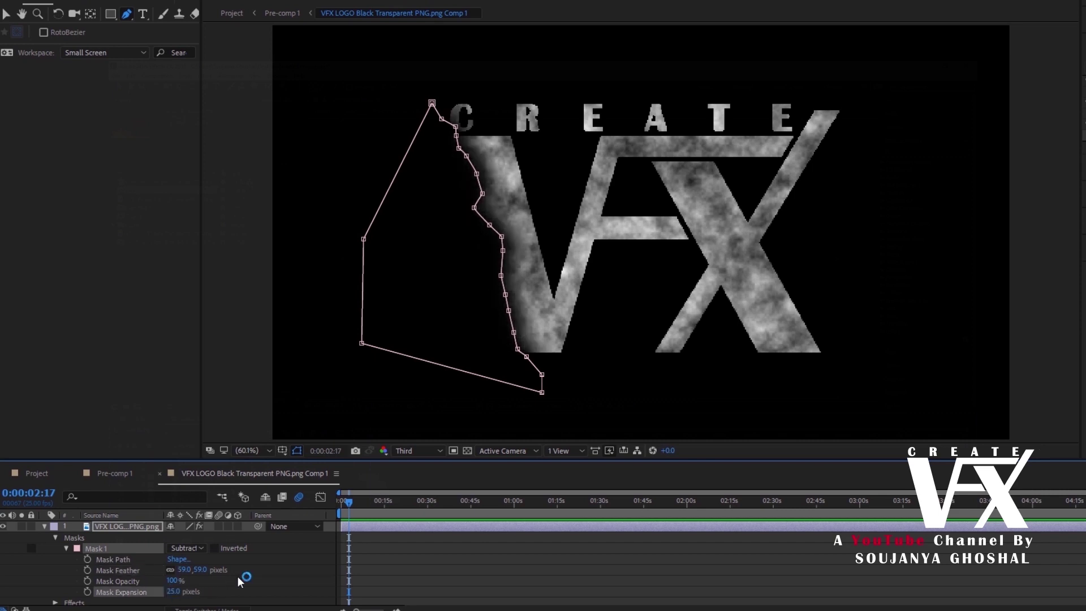
- Move the whole Mask 1 path slightly downward on the logo
double_click(362, 343)
left_click_drag(362, 343, 362, 349)
left_click(129, 15)
key("Escape")
left_click_drag(480, 201, 481, 198)
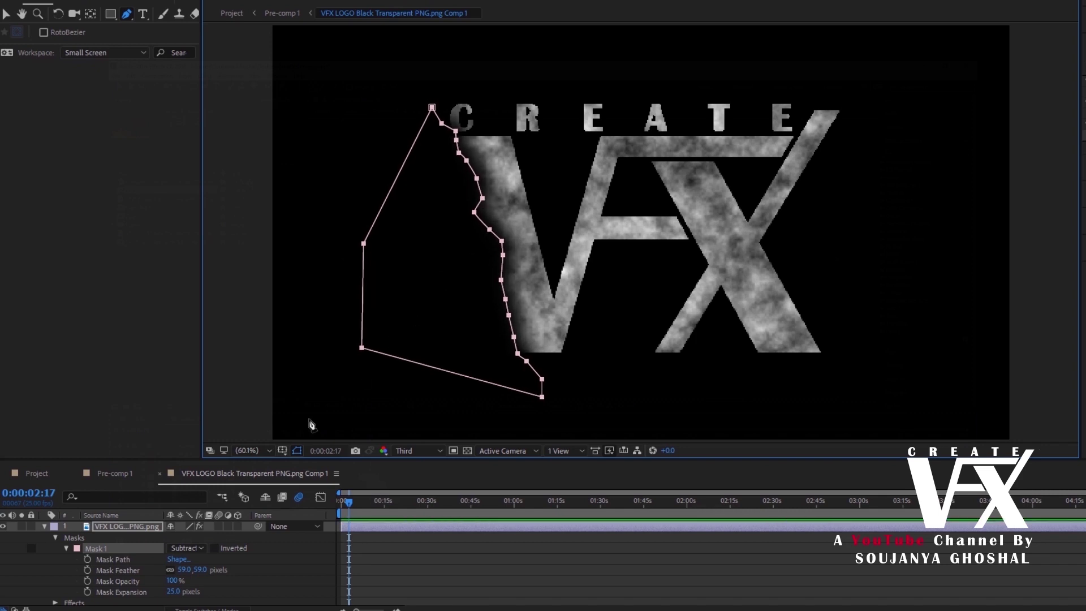
- Return to Pre-comp 1, apply Brightness & Contrast to the nested logo composition layer, and adjust its brightness and contrast
left_click(159, 473)
left_click(112, 477)
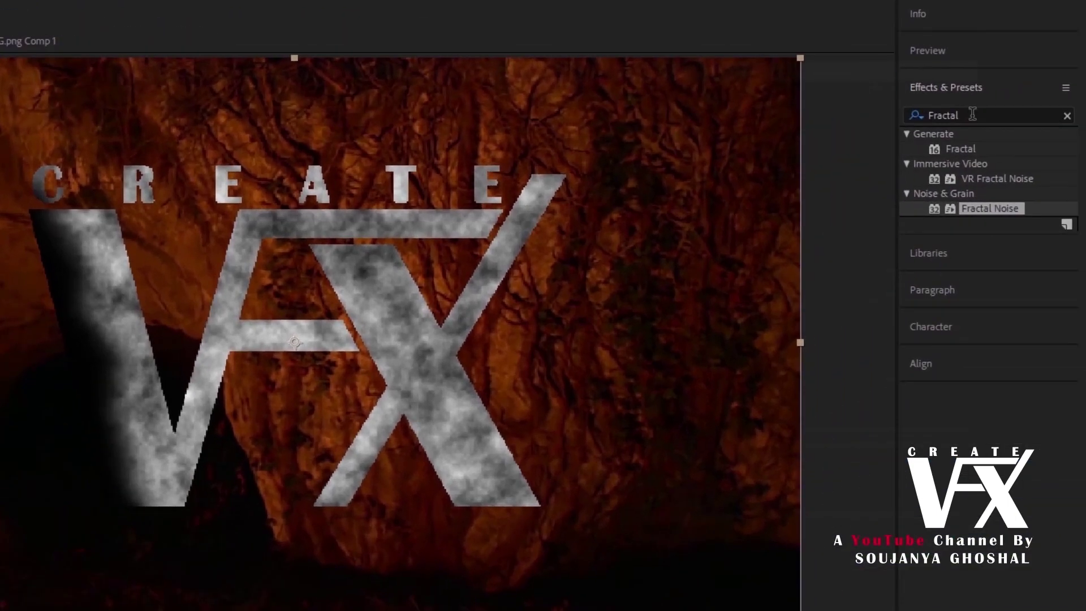
left_click(972, 114)
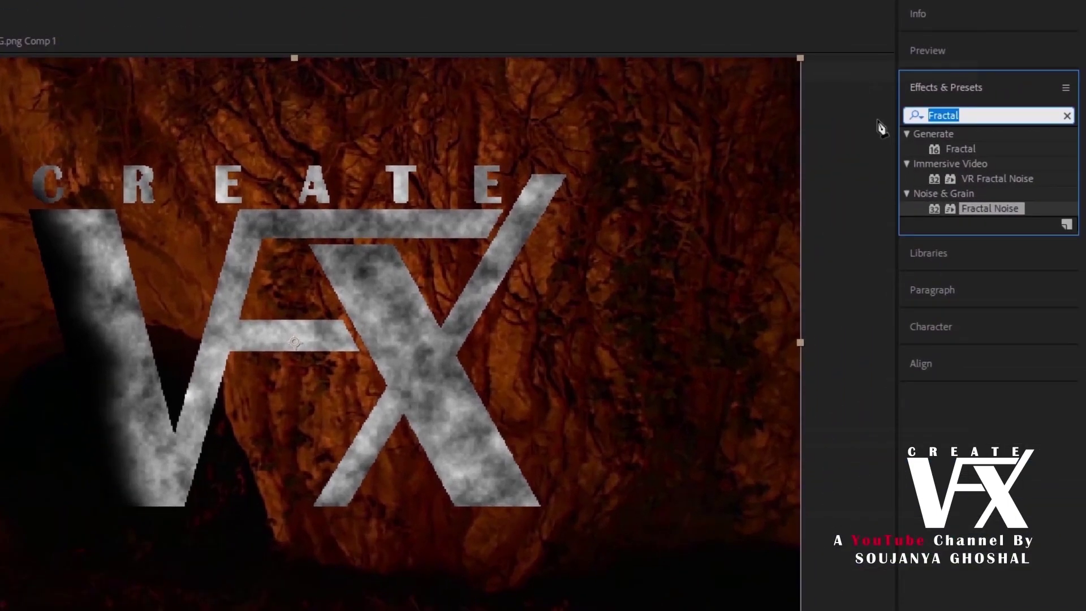
type("brightness")
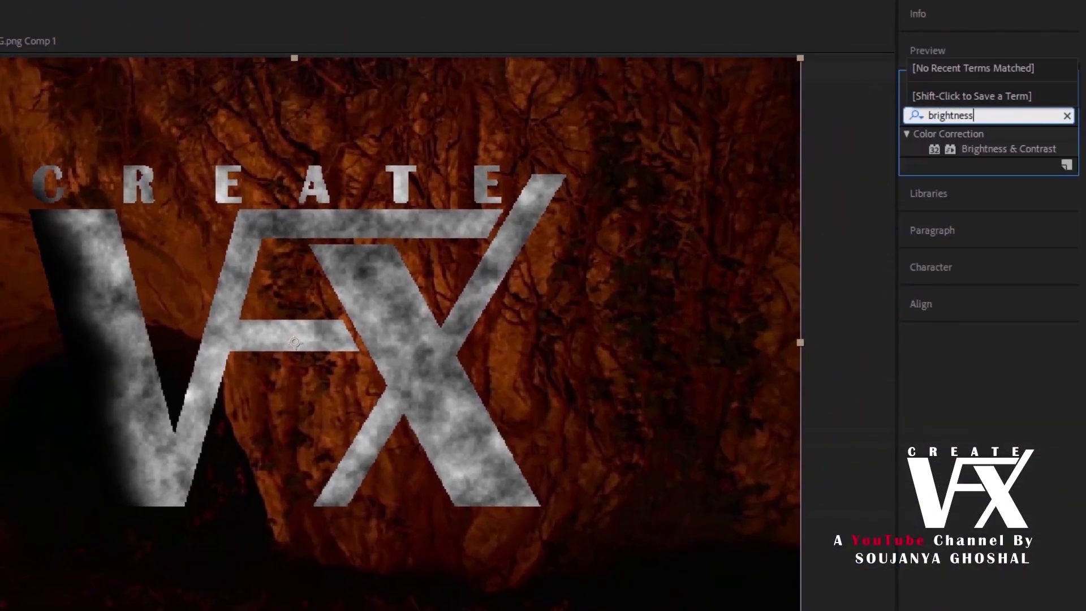
left_click_drag(1009, 149, 130, 531)
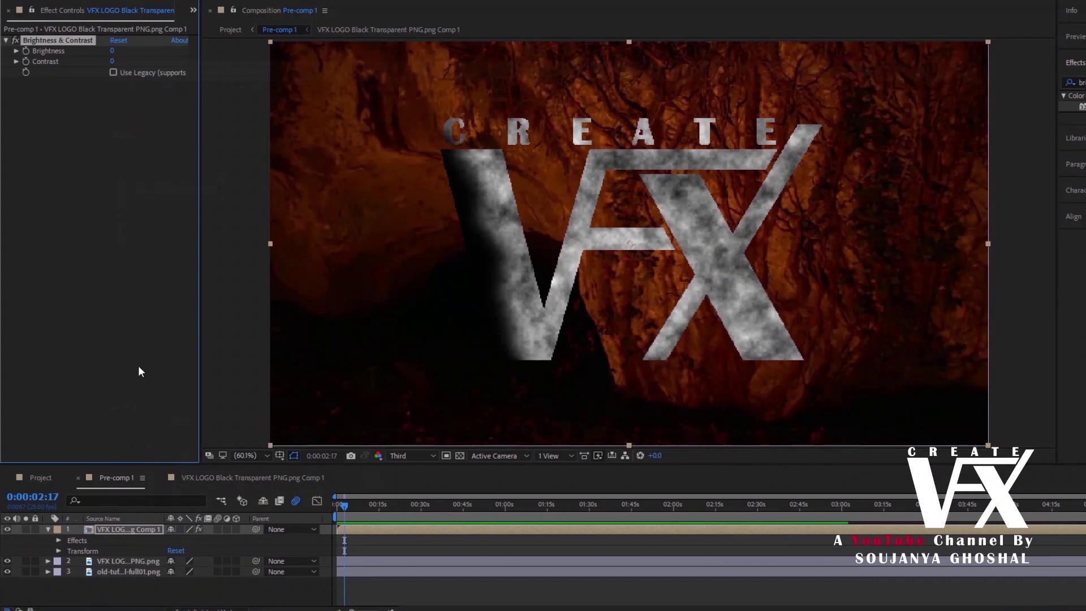
left_click(114, 50)
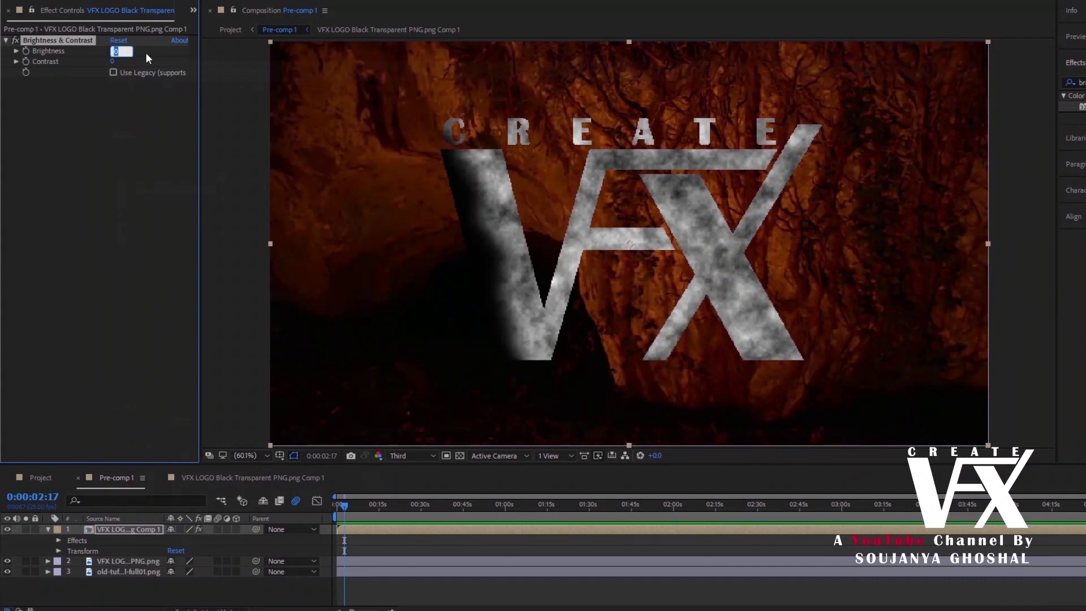
left_click(145, 52)
left_click(117, 62)
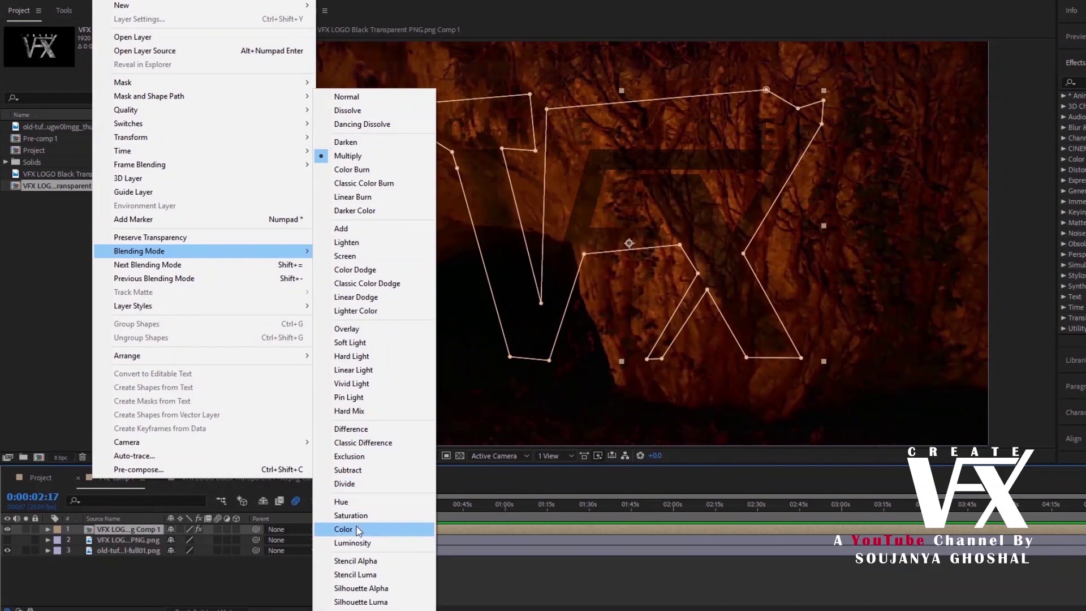
- Set the nested logo composition layer's blending mode to Divide and reveal its layer properties
left_click(366, 486)
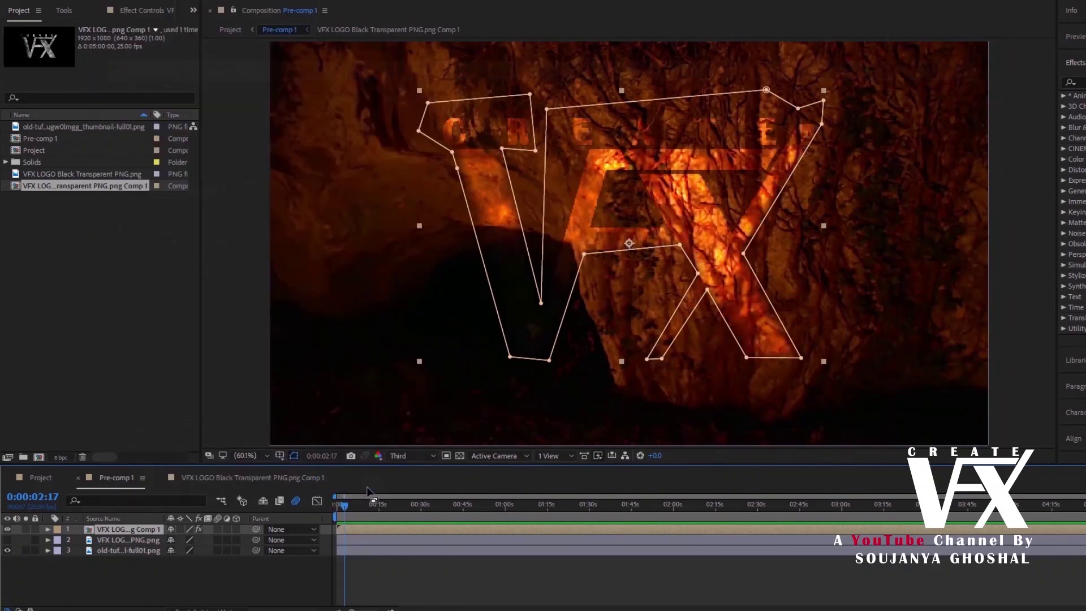
left_click(48, 529)
scroll(122, 562, "down", 2)
scroll(89, 522, "up", 2)
left_click(52, 534)
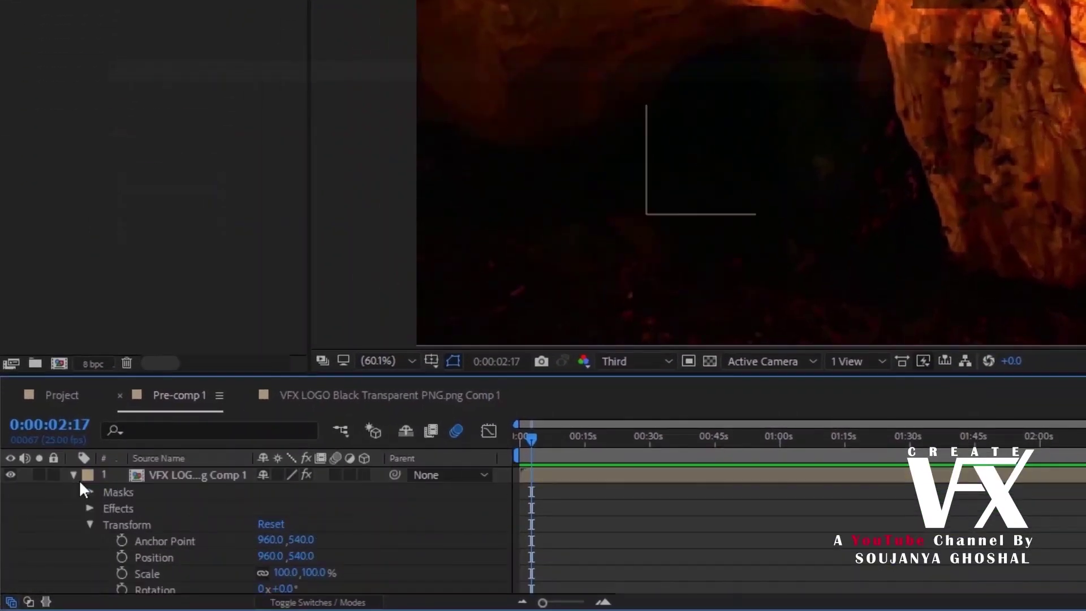
- Open the nested logo composition and set the logo layer's position to 1068, 526
left_click(72, 474)
left_click(247, 395)
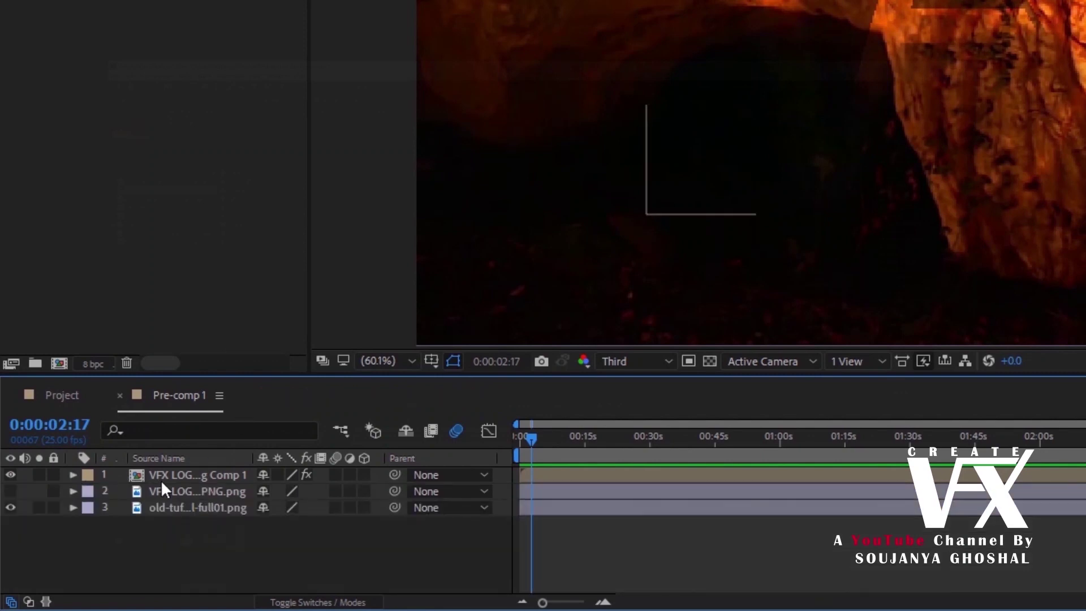
double_click(160, 474)
scroll(161, 474, "down", 3)
left_click(272, 535)
type("1068")
key("Tab")
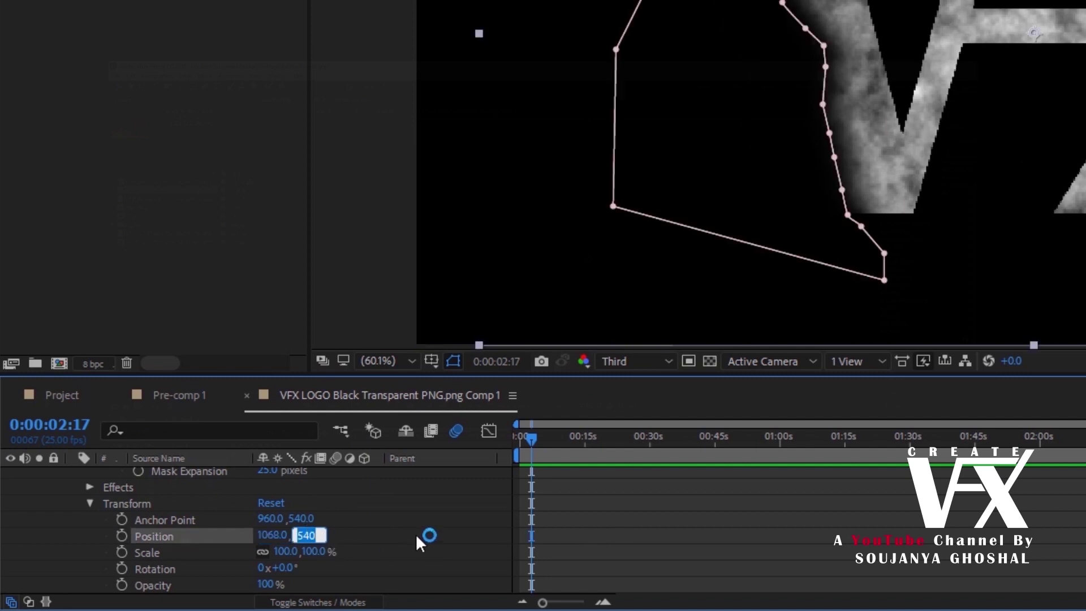
type("526")
key("Return")
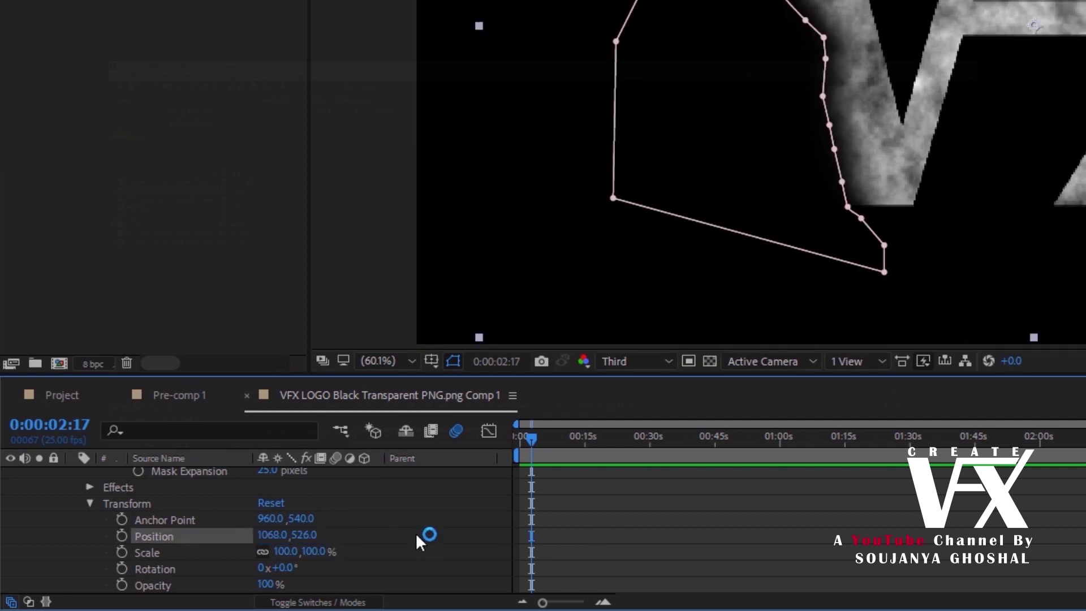
- Scale the logo layer to 67.2% and return to Pre-comp 1
left_click(286, 550)
type("67")
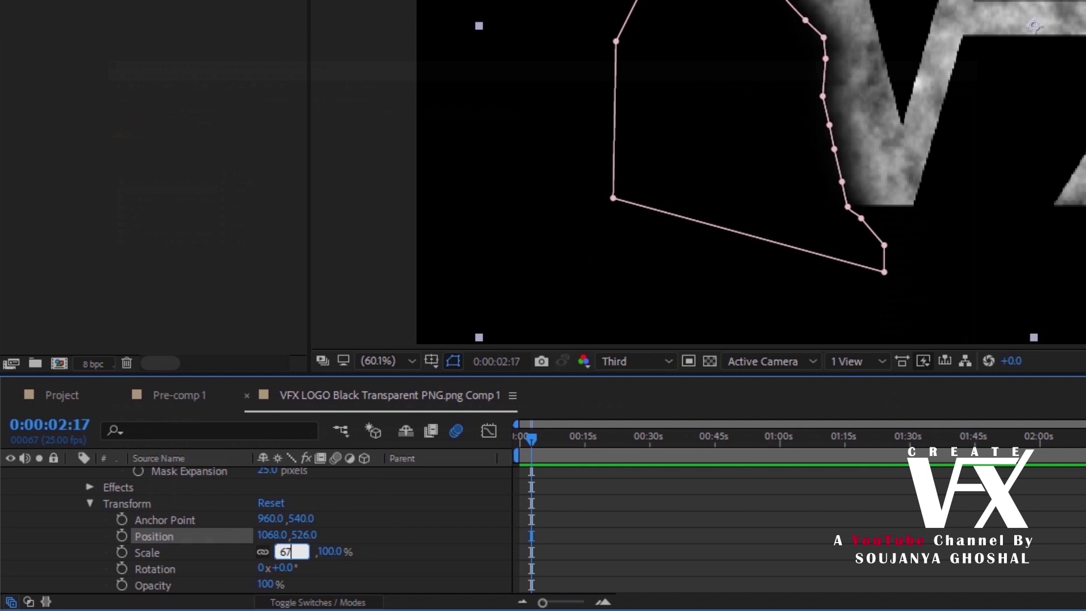
type(".2")
key("Return")
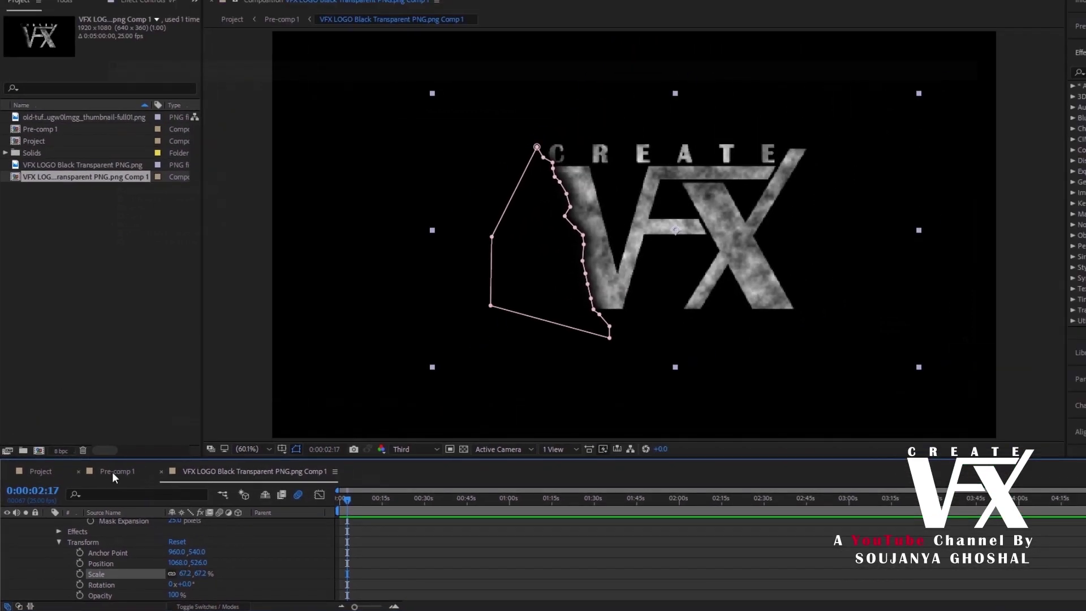
left_click(171, 395)
- Draw a closed Pen tool mask on the nested logo composition layer, following the VFX letters and enclosing most of the CREATE text
left_click(127, 523)
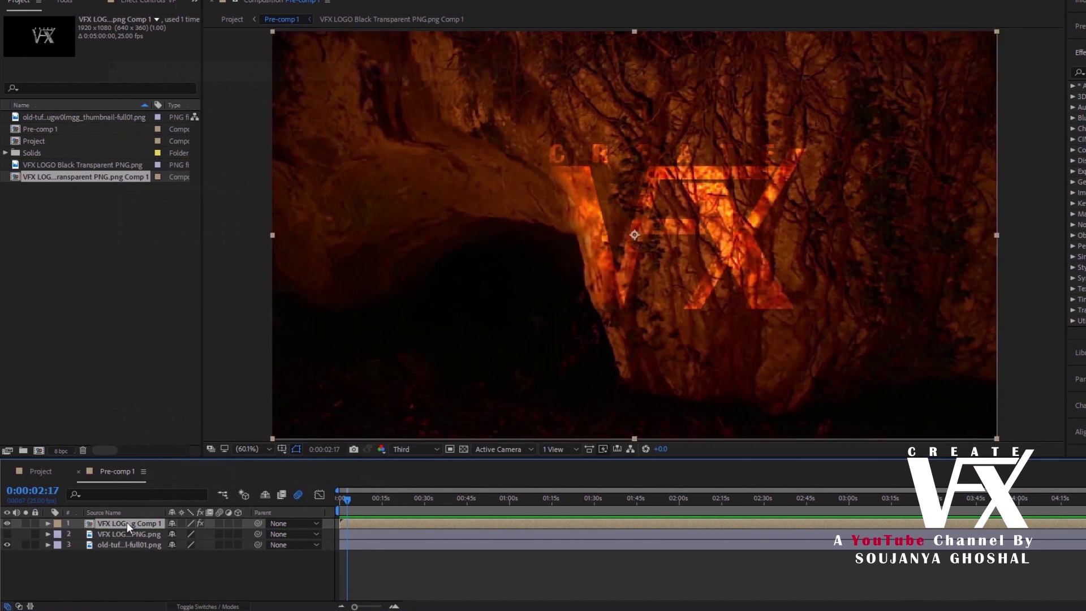
left_click(195, 0)
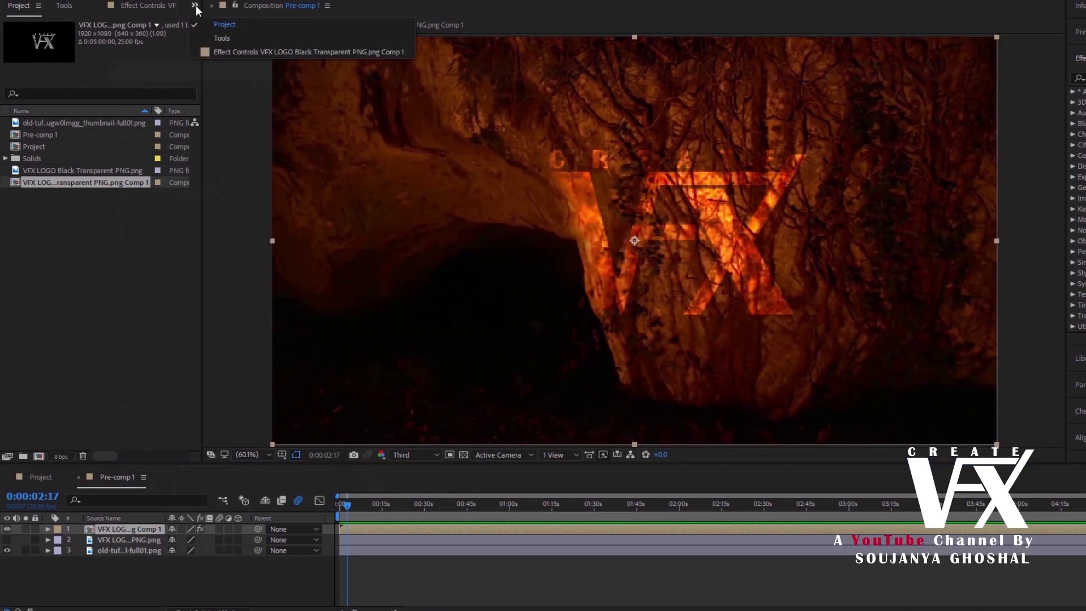
left_click(222, 34)
left_click(129, 26)
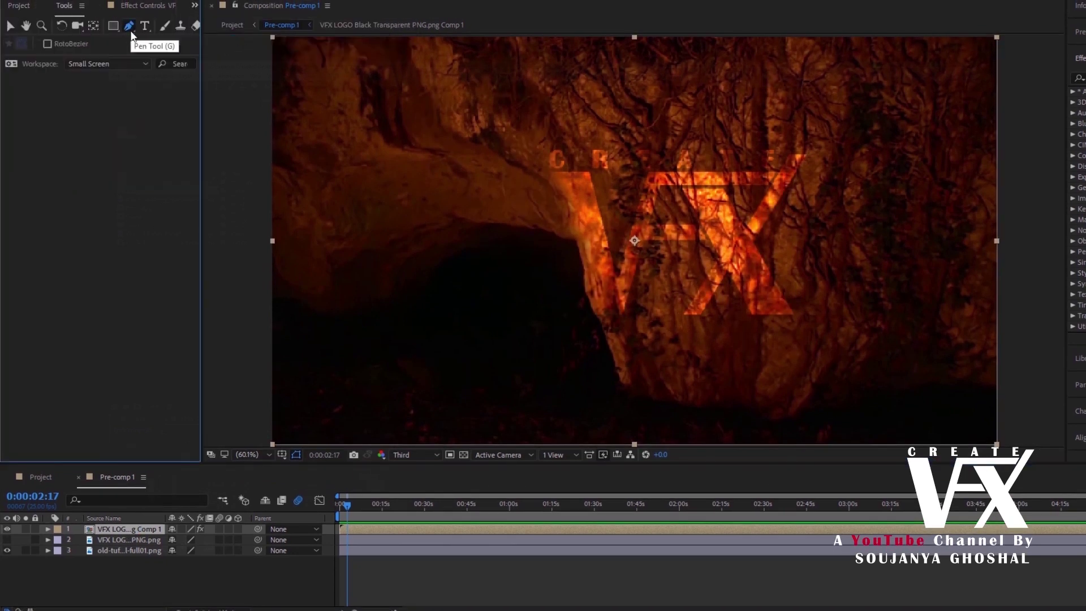
left_click(557, 172)
left_click(598, 314)
left_click(644, 242)
left_click(702, 241)
left_click(717, 256)
left_click(680, 314)
left_click(728, 270)
left_click(749, 310)
left_click(790, 313)
left_click(752, 243)
left_click(796, 179)
left_click(818, 117)
left_click(769, 127)
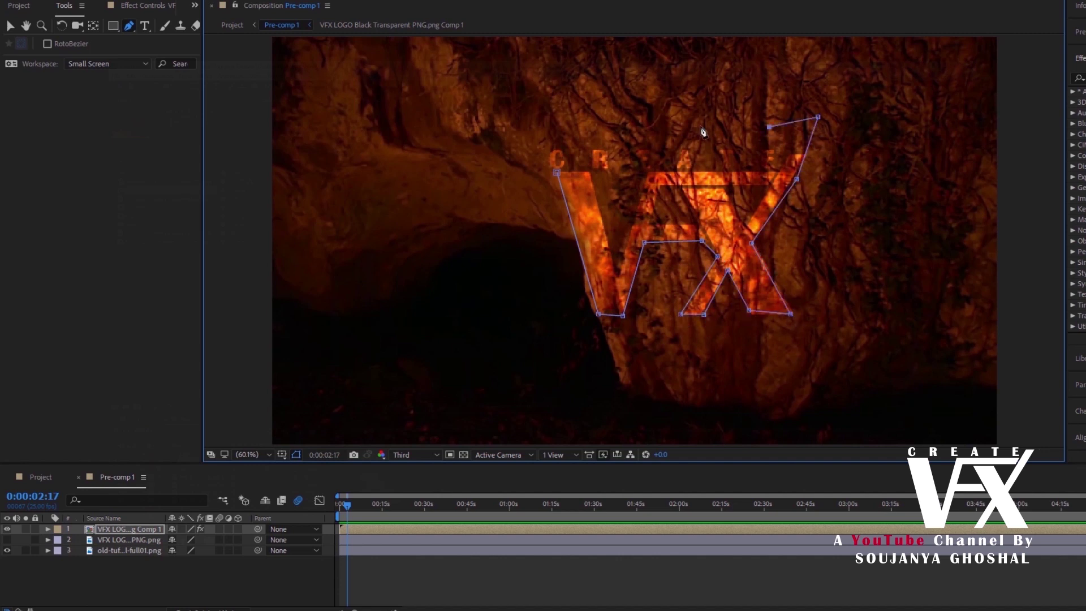
left_click(640, 146)
left_click(616, 268)
left_click(595, 174)
left_click(620, 172)
left_click(616, 125)
left_click(542, 135)
left_click(517, 151)
left_click(533, 171)
left_click(557, 172)
- Set the feather of Mask 1 on the nested logo composition layer to 23 pixels
left_click(47, 530)
scroll(116, 551, "down", 2)
scroll(102, 551, "up", 2)
left_click(59, 560)
left_click(58, 540)
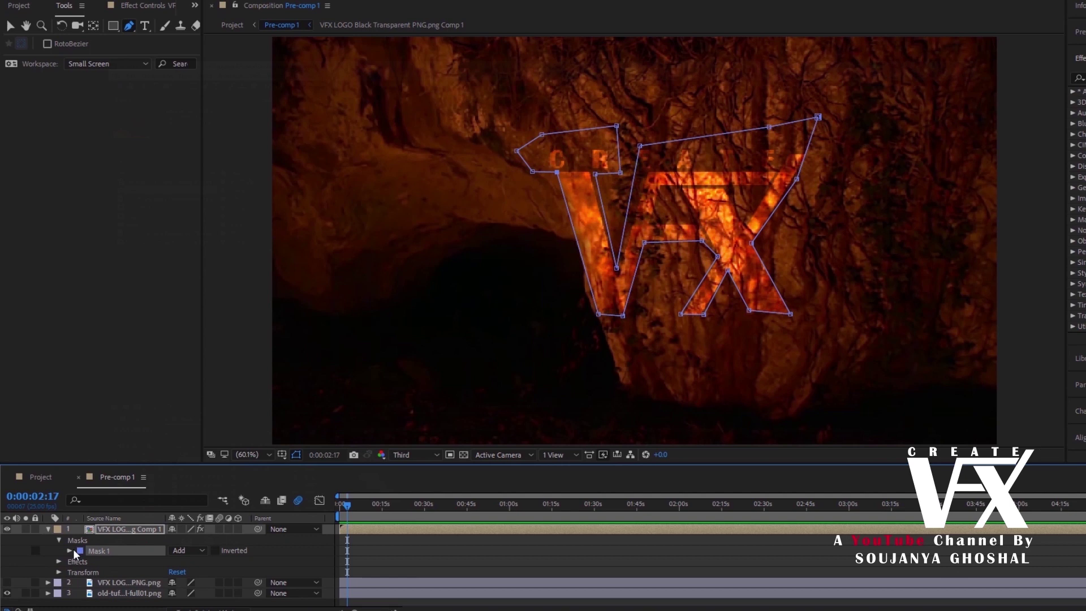
left_click(70, 549)
scroll(192, 559, "down", 2)
left_click(183, 540)
type("23")
key("Return")
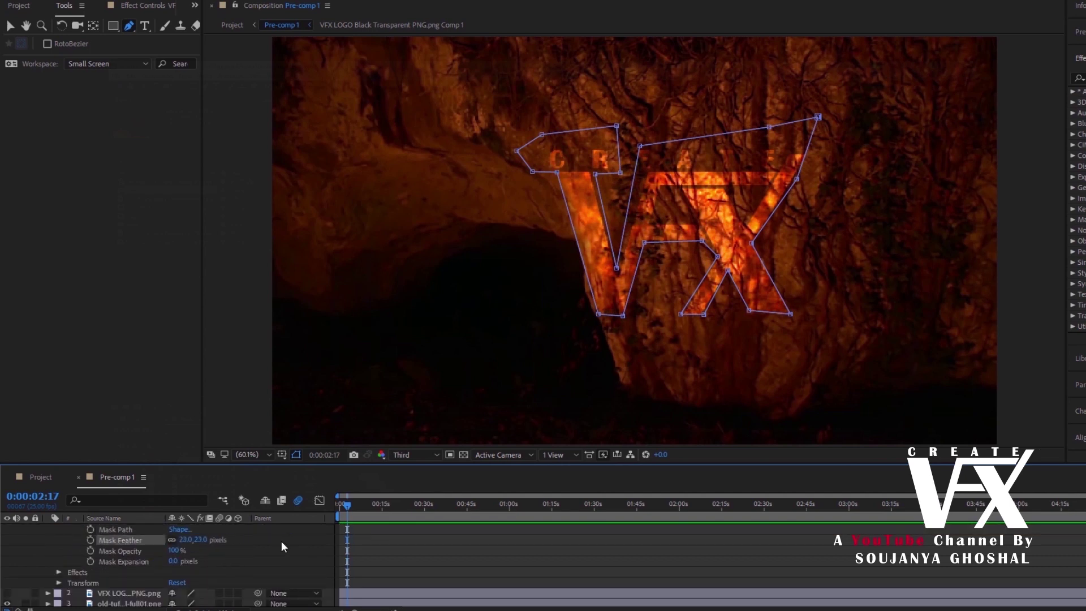
scroll(107, 559, "up", 2)
left_click(59, 541)
left_click(48, 530)
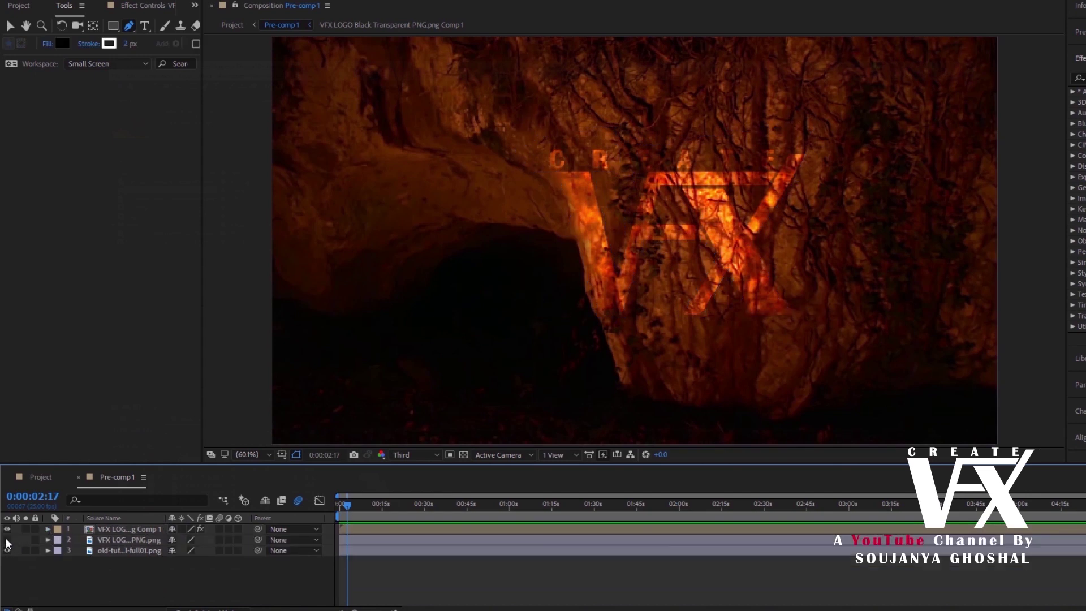
- Show the black PNG logo layer, scale it to 67%, and align it with the burning lettering at position 1068.2, 525.4
left_click(48, 540)
left_click(59, 547)
left_click(184, 579)
type("65")
key("Return")
left_click_drag(171, 580, 176, 581)
left_click(11, 26)
left_click_drag(585, 279, 626, 273)
left_click_drag(671, 305, 671, 306)
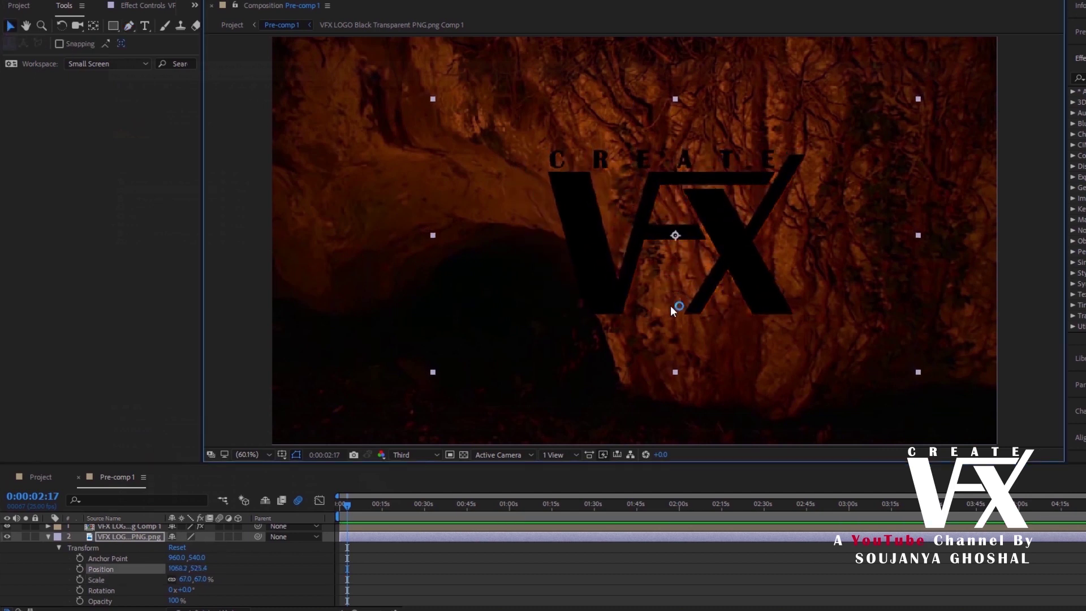
left_click(47, 536)
- Draw a closed mask on the PNG logo layer with a zigzag upper edge below CREATE, enclosing the large VFX letters
left_click(128, 26)
left_click(548, 157)
left_click(568, 175)
left_click(586, 179)
left_click(601, 163)
left_click(636, 187)
left_click(673, 164)
left_click(716, 179)
left_click(735, 165)
left_click(773, 216)
left_click(771, 165)
left_click(782, 144)
left_click(835, 196)
left_click(850, 359)
left_click(545, 370)
left_click(526, 140)
left_click(548, 156)
left_click(10, 26)
- Apply the Tint effect to the PNG logo layer and set Map White To to red FF0000
left_click(1079, 58)
left_click(1079, 58)
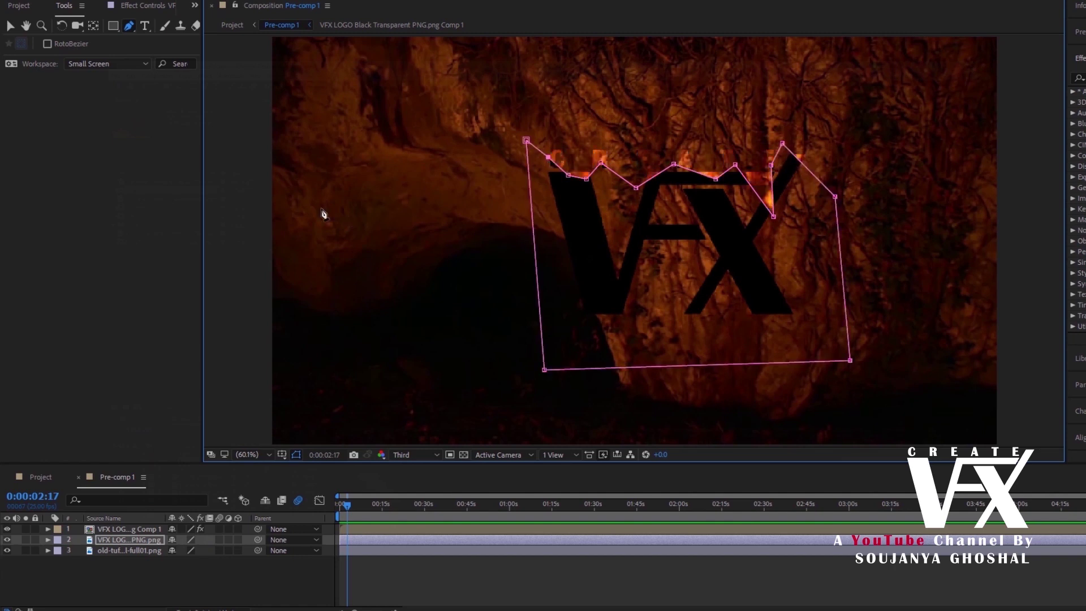
left_click(988, 110)
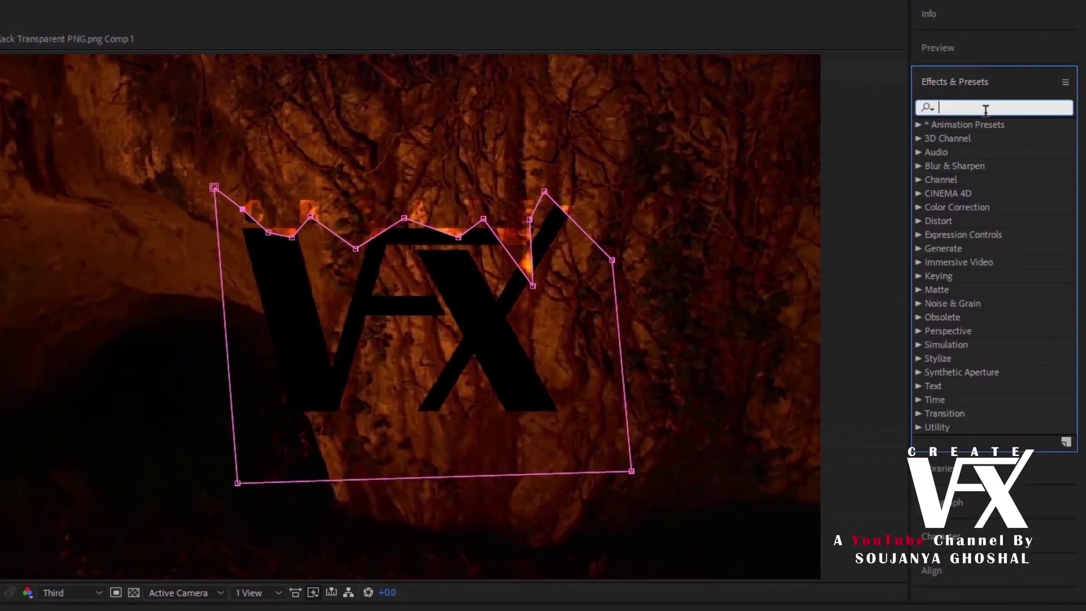
type("tint")
left_click_drag(1065, 150, 117, 539)
left_click(116, 56)
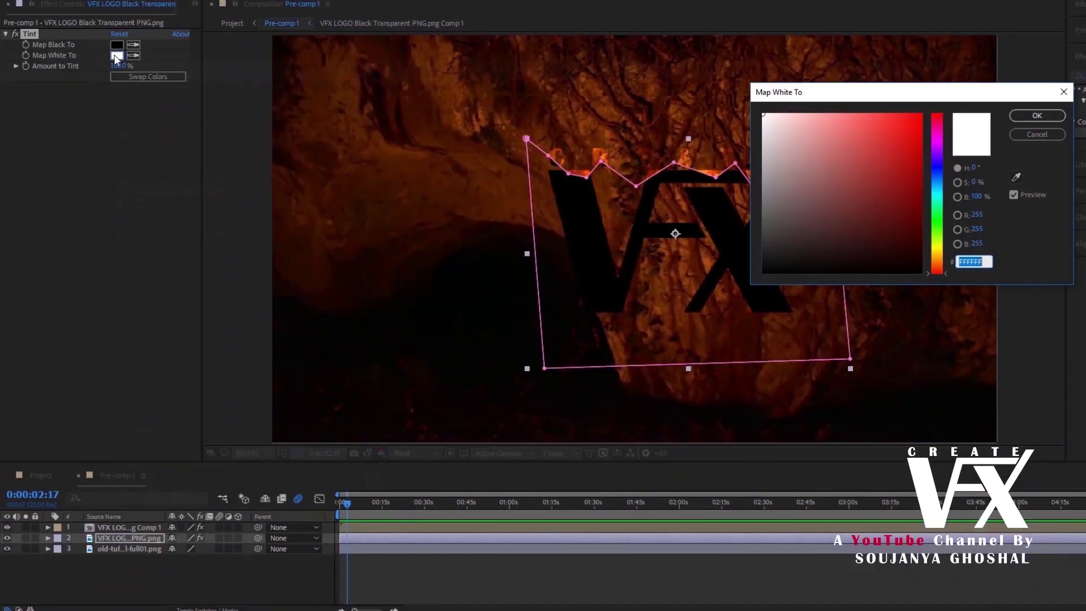
left_click_drag(905, 125, 946, 97)
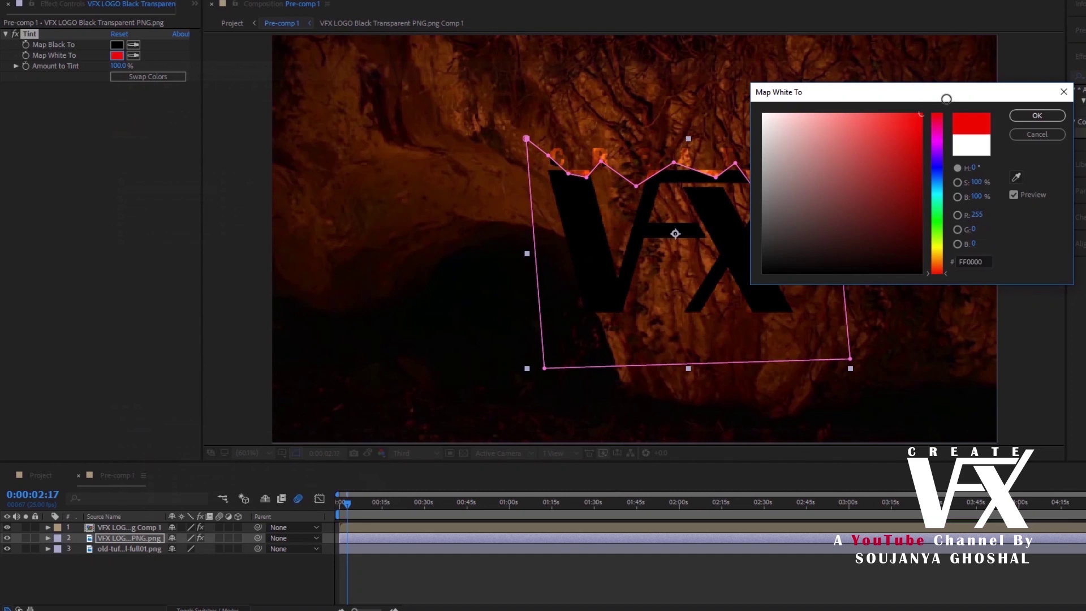
left_click(1040, 115)
- Set the mode of Mask 1 on the PNG logo layer to Subtract
left_click(47, 538)
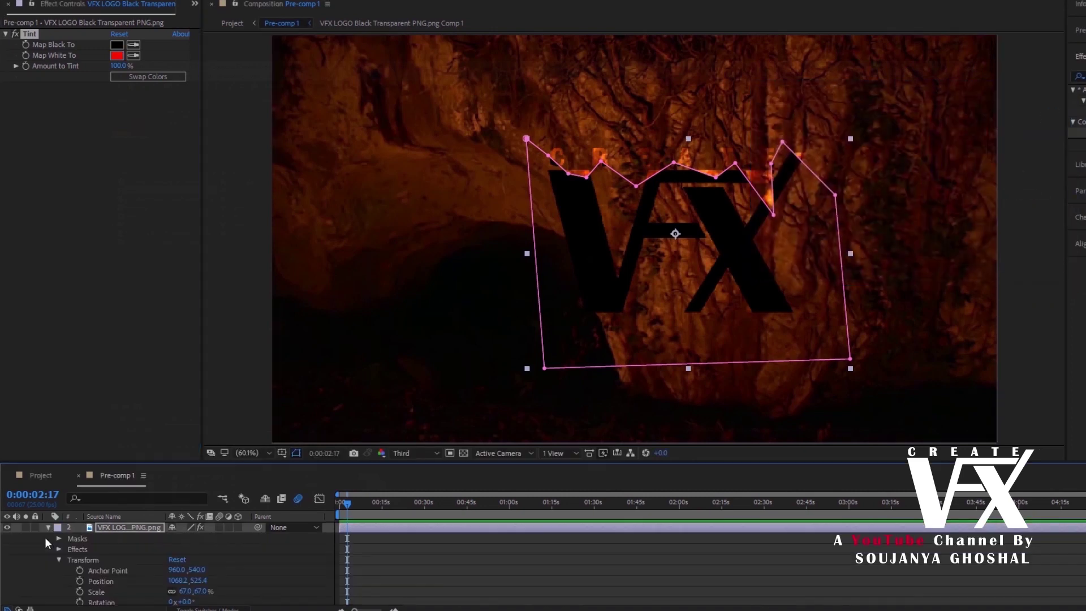
left_click(47, 538)
left_click(60, 515)
left_click(74, 515)
left_click(241, 526)
left_click(271, 431)
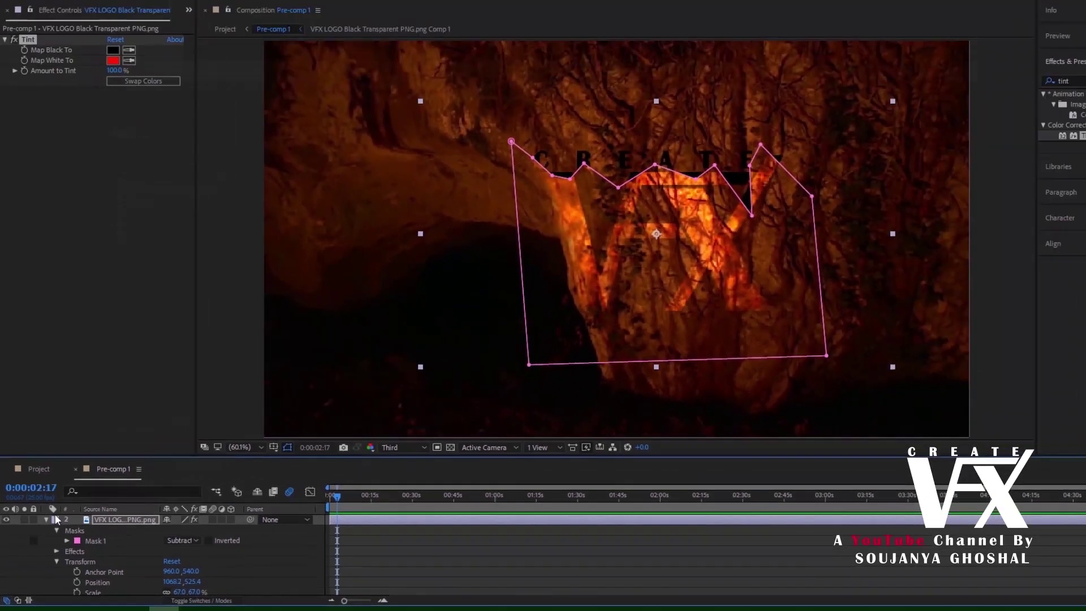
left_click(61, 501)
- Set the Tint effect's Map Black To colour on the PNG logo layer to bright red
left_click(114, 51)
left_click(114, 52)
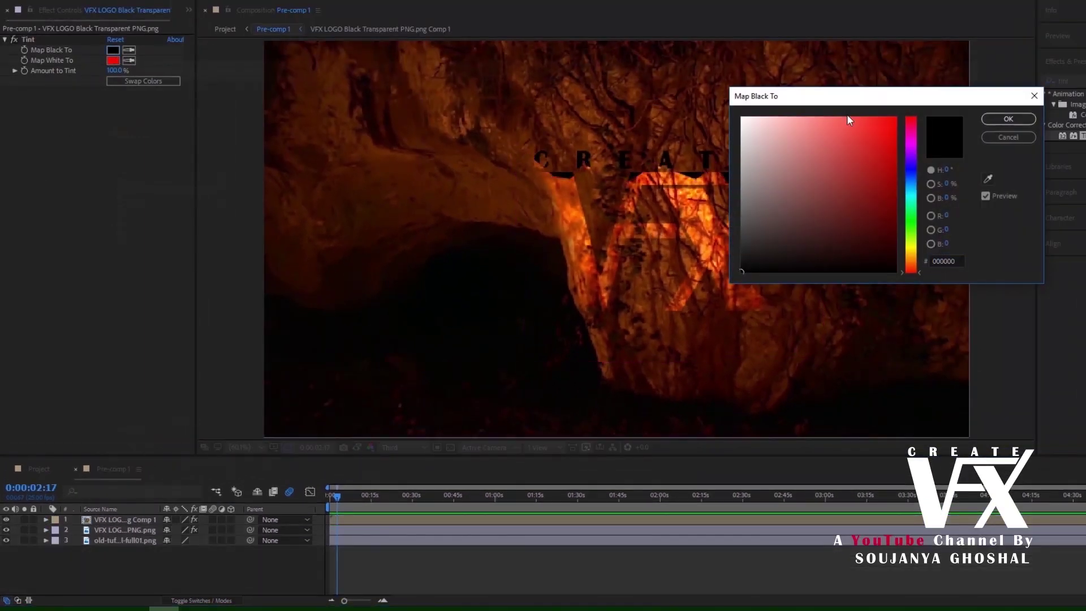
left_click(894, 113)
left_click(1008, 117)
- Lower the red PNG logo layer's opacity to 15%
left_click(45, 530)
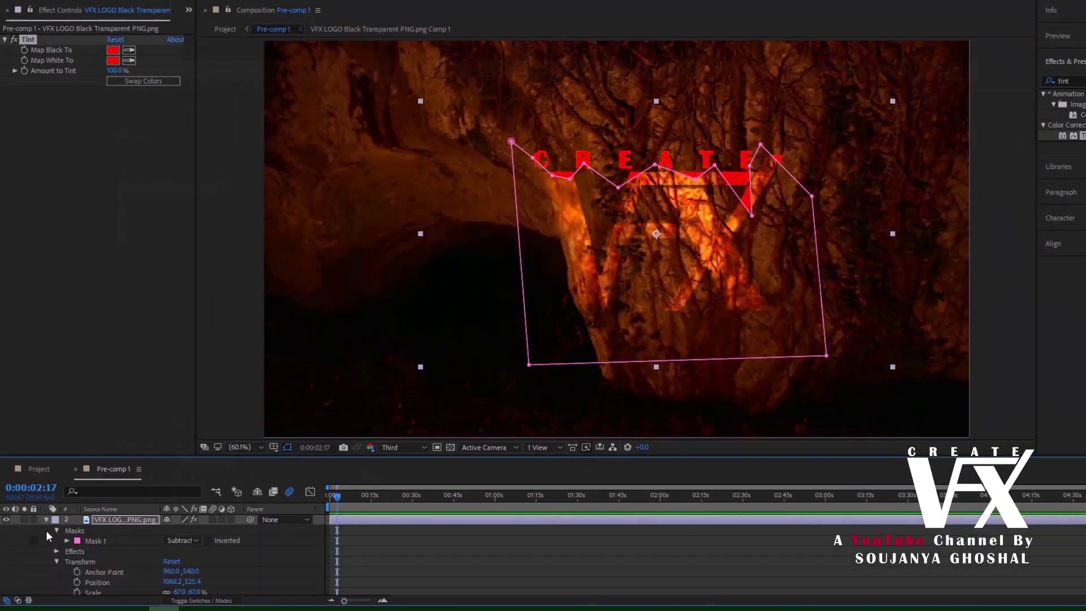
scroll(186, 575, "down", 1)
left_click_drag(169, 579, 98, 540)
left_click(46, 530)
left_click(389, 575)
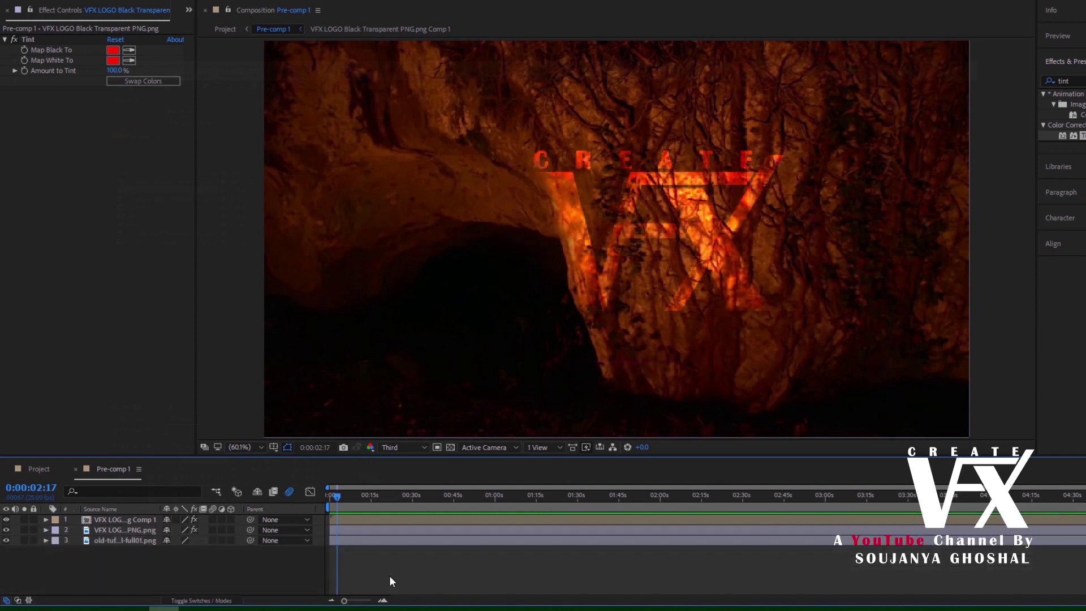
left_click(103, 530)
left_click(45, 530)
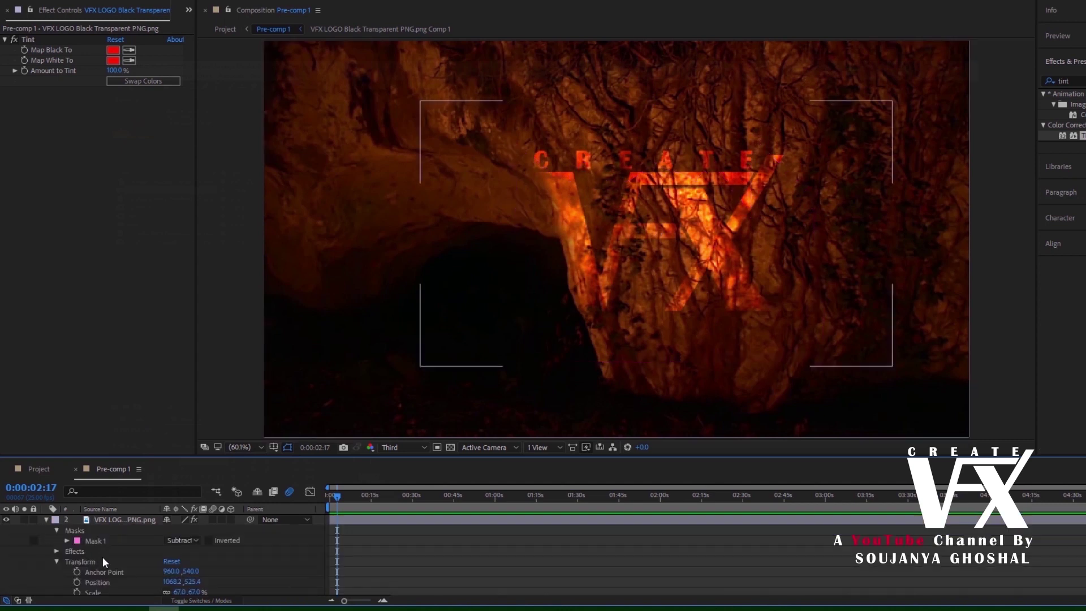
scroll(103, 557, "down", 2)
left_click(174, 578)
key("Return")
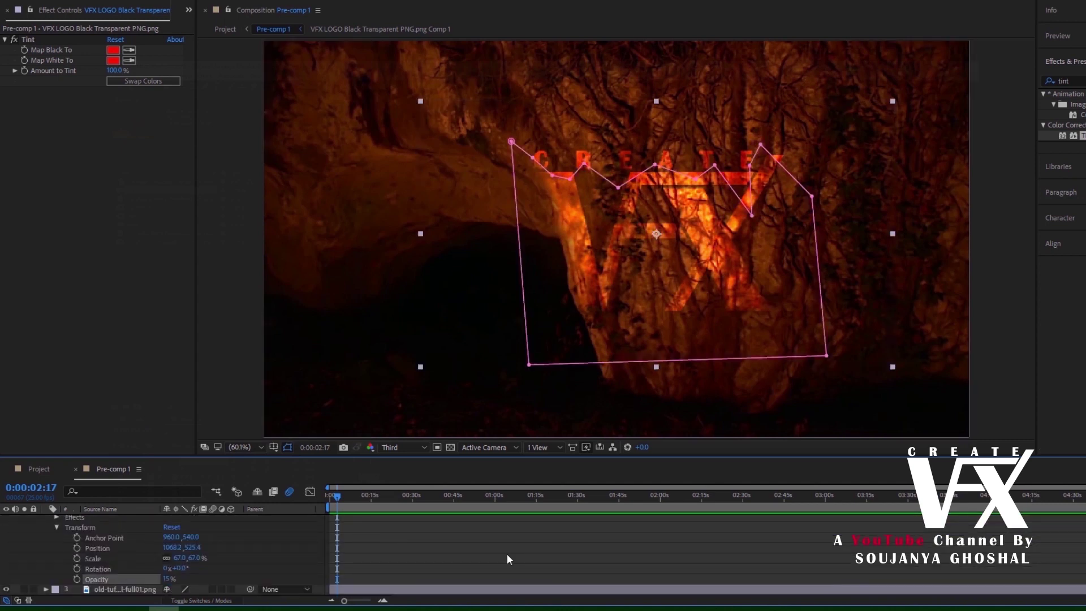
left_click(453, 544)
scroll(255, 540, "up", 2)
left_click(46, 530)
- Return to the Project composition and import the clip Fire Effect - Overlays - Action VFX from the Office Work folder
left_click(75, 469)
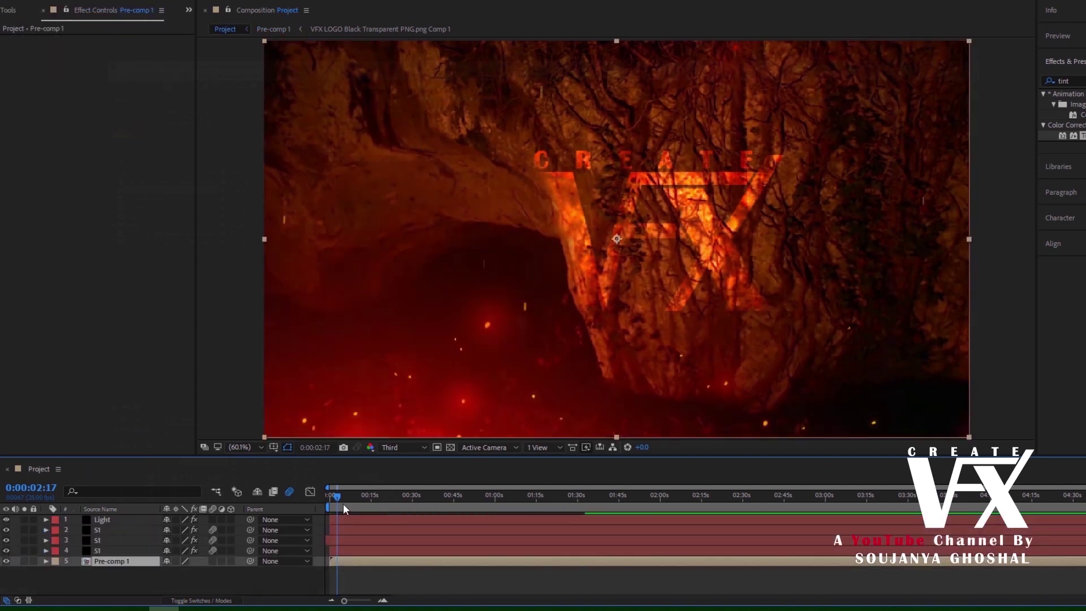
left_click_drag(337, 496, 365, 496)
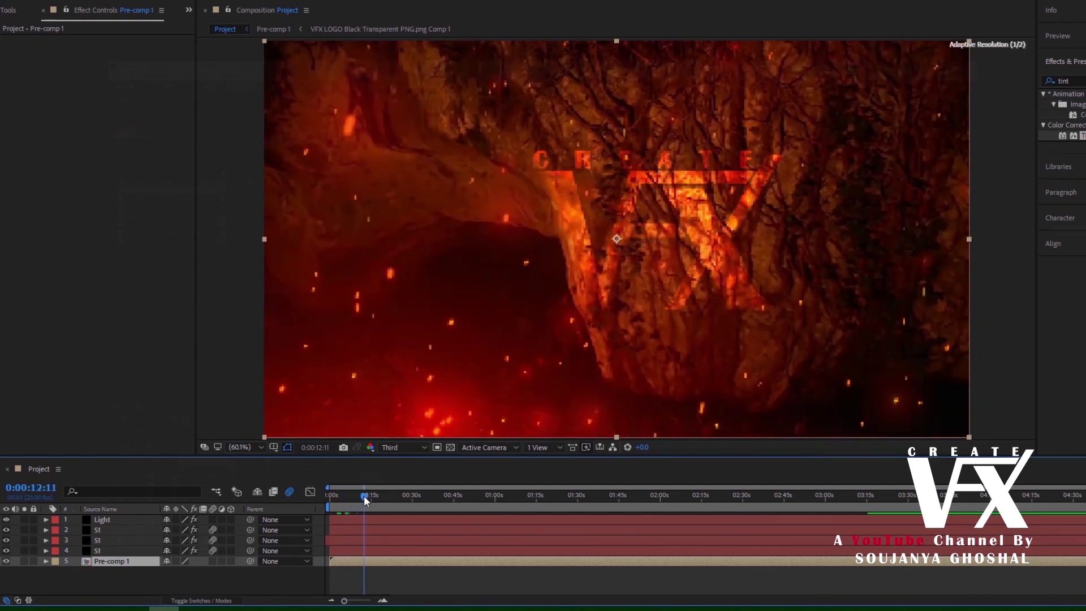
left_click(260, 293)
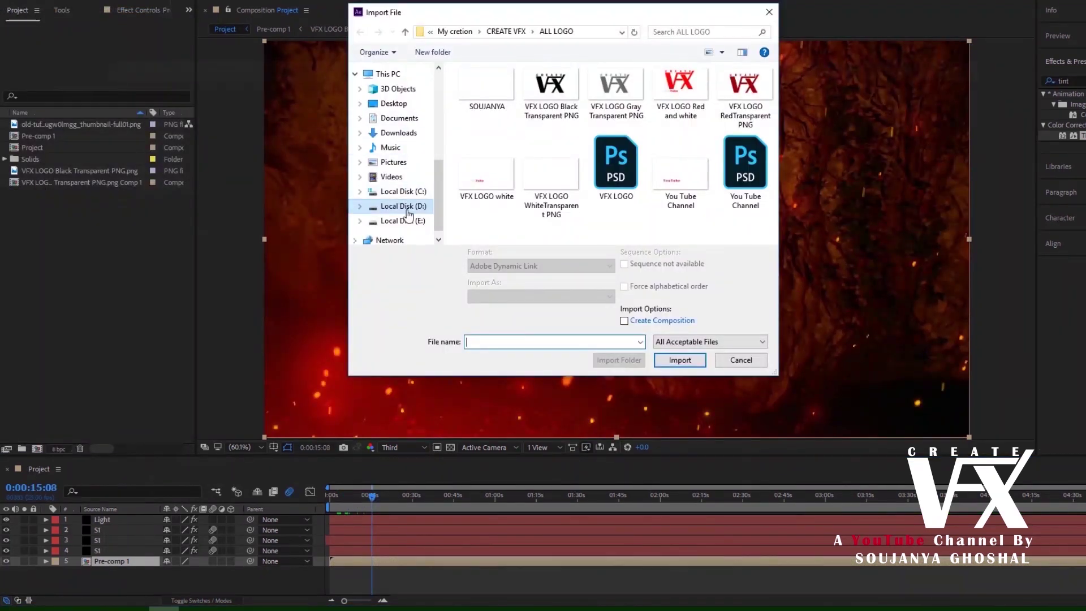
left_click(407, 208)
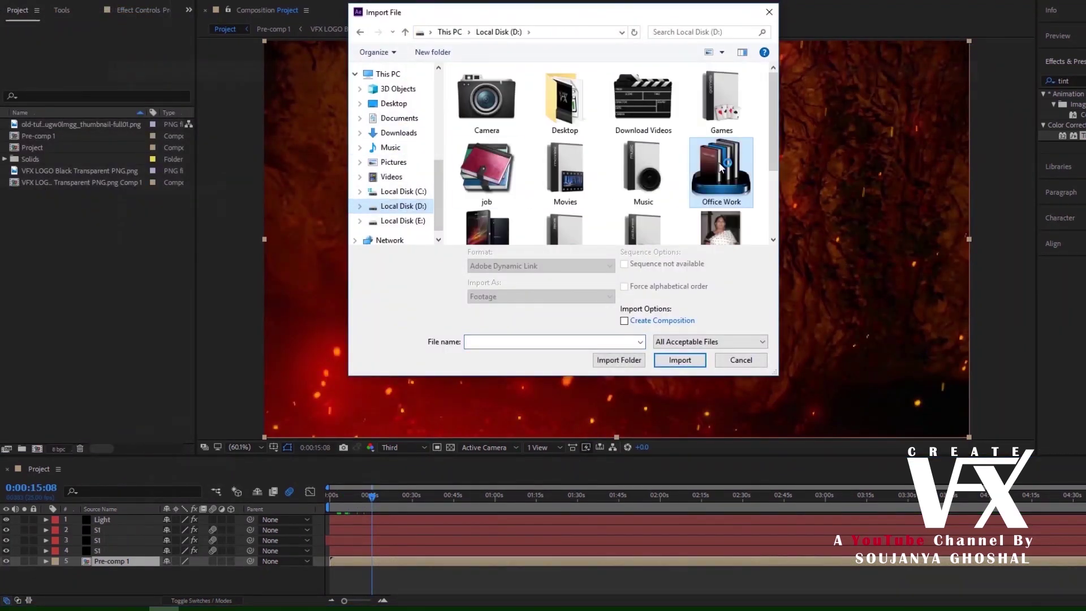
double_click(723, 182)
left_click(494, 195)
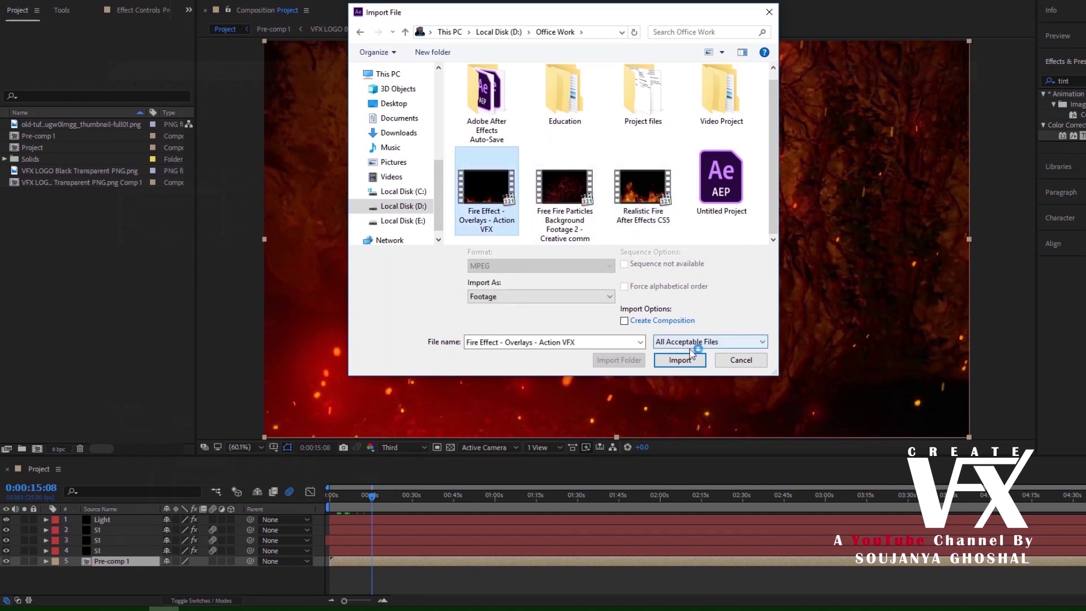
left_click(679, 360)
- Place the fire clip above the lowest S1 layer in the Project composition and scale it to 95%
left_click_drag(79, 124, 118, 546)
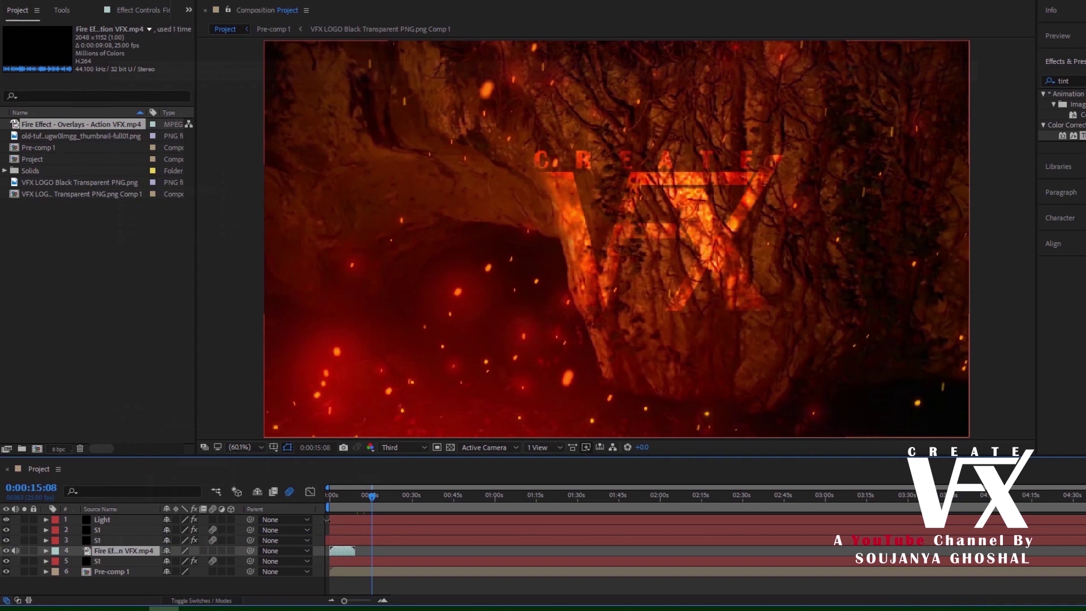
left_click(339, 497)
scroll(480, 308, "down", 1)
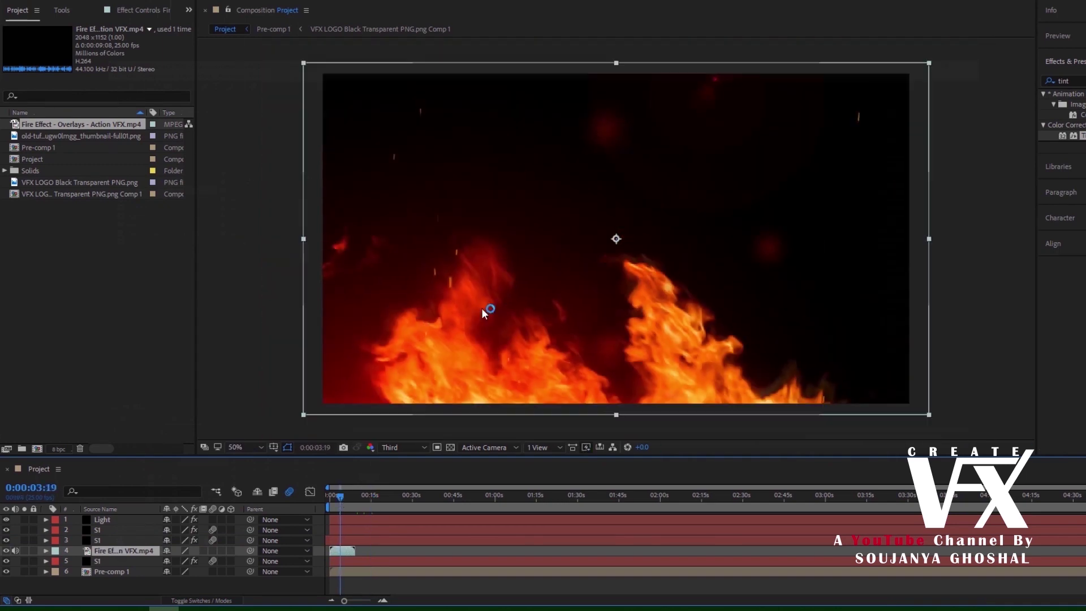
left_click(47, 551)
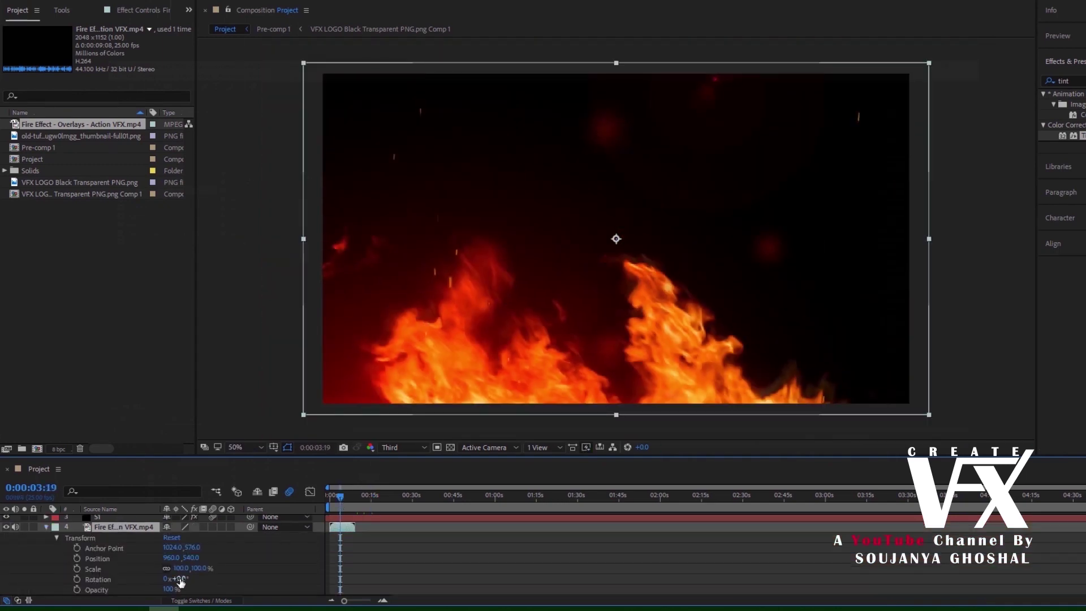
left_click_drag(178, 568, 175, 568)
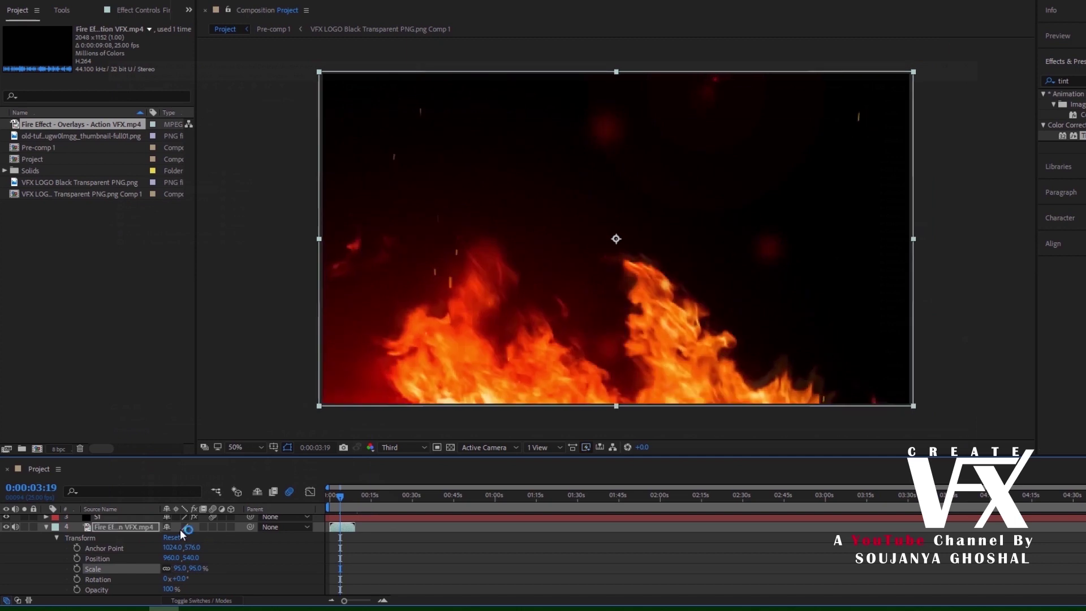
- Change the fire layer's blending mode to a lightening mode that drops out its black background over the cave
left_click(119, 1)
mouse_move(170, 245)
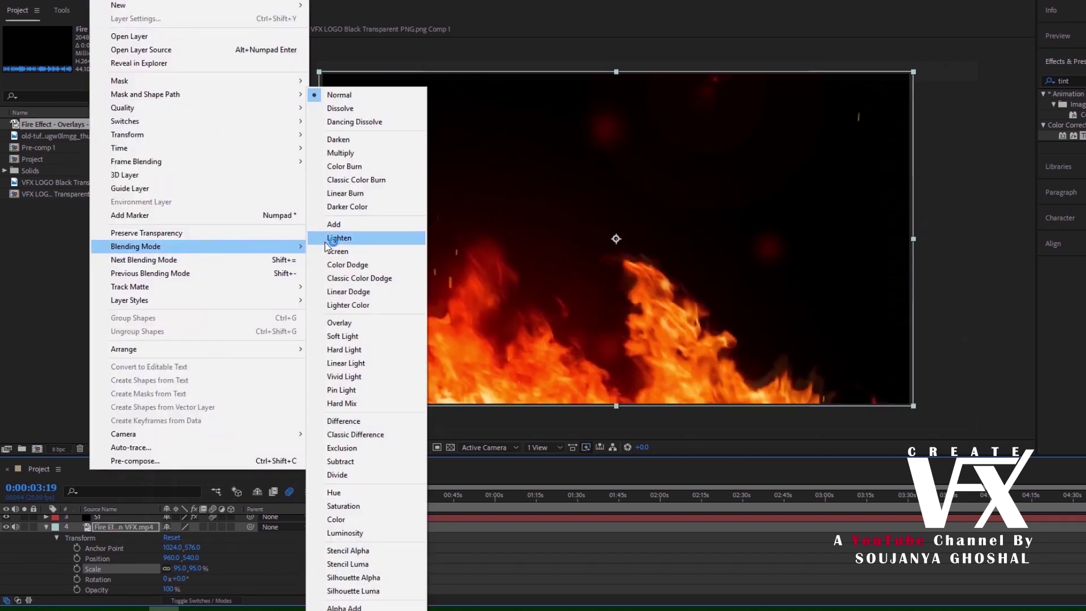
left_click(452, 236)
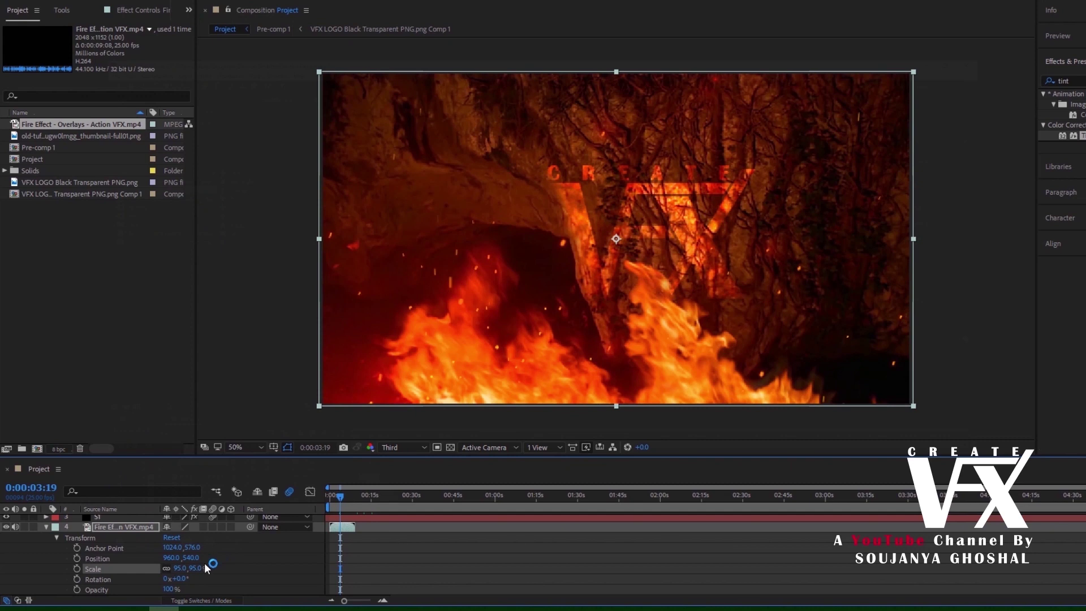
- Scale the fire layer to 82%, position it at 708, 637, and check the flames at 0:00:02:11
left_click_drag(176, 568, 1, 557)
left_click_drag(186, 558, 288, 556)
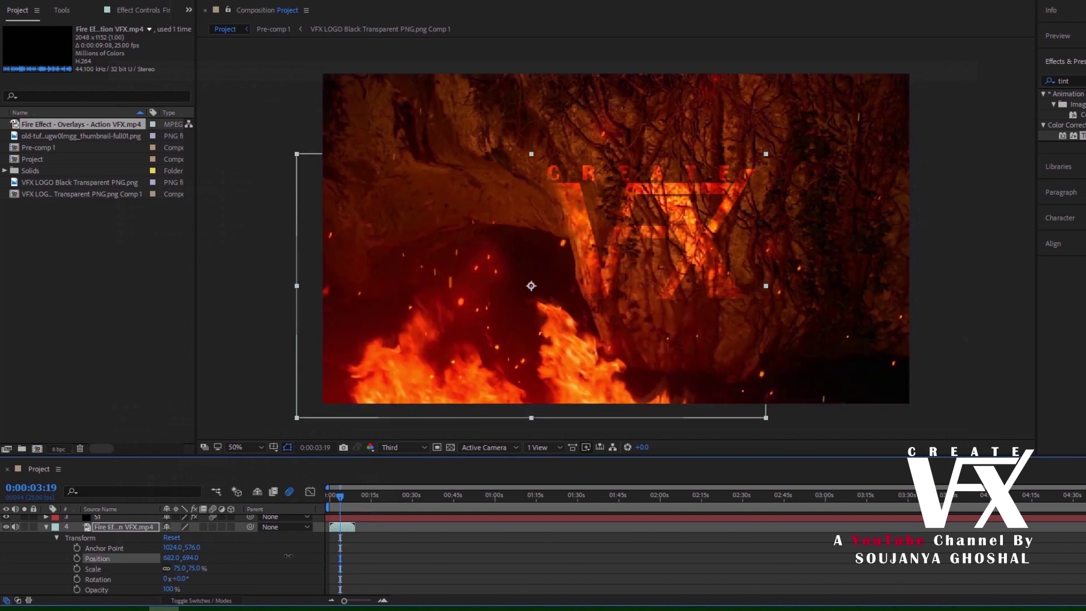
mouse_move(179, 569)
left_mouse_down()
mouse_move(196, 557)
mouse_move(157, 558)
mouse_move(179, 559)
left_mouse_up()
left_click_drag(336, 496, 336, 497)
left_click(336, 497)
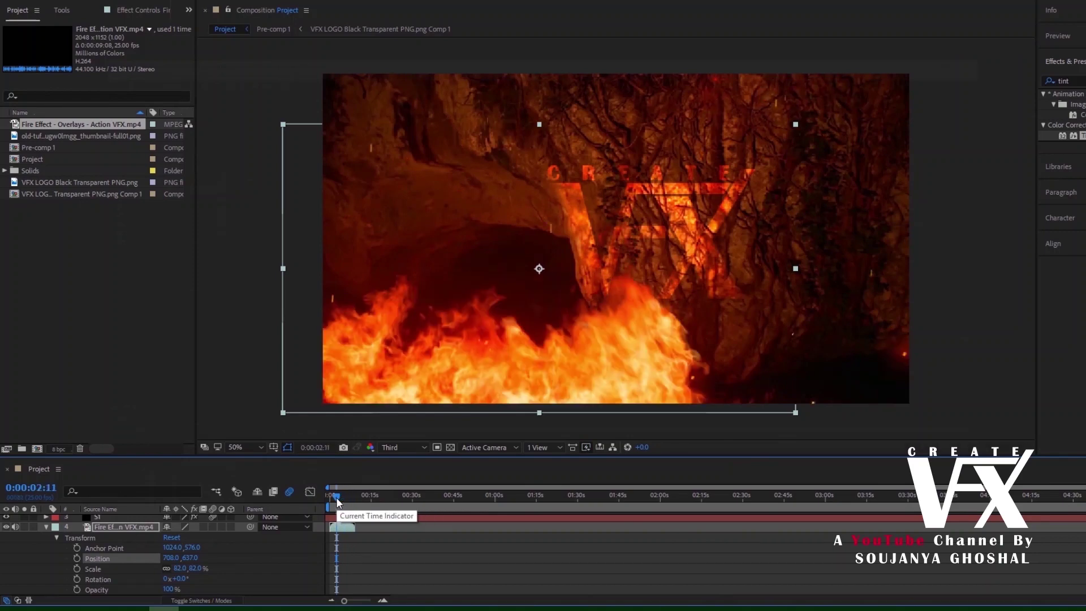
- Shift the fire clip a few seconds forward in time on the timeline
left_click(46, 526)
left_click_drag(337, 497, 335, 496)
left_click_drag(337, 549, 345, 548)
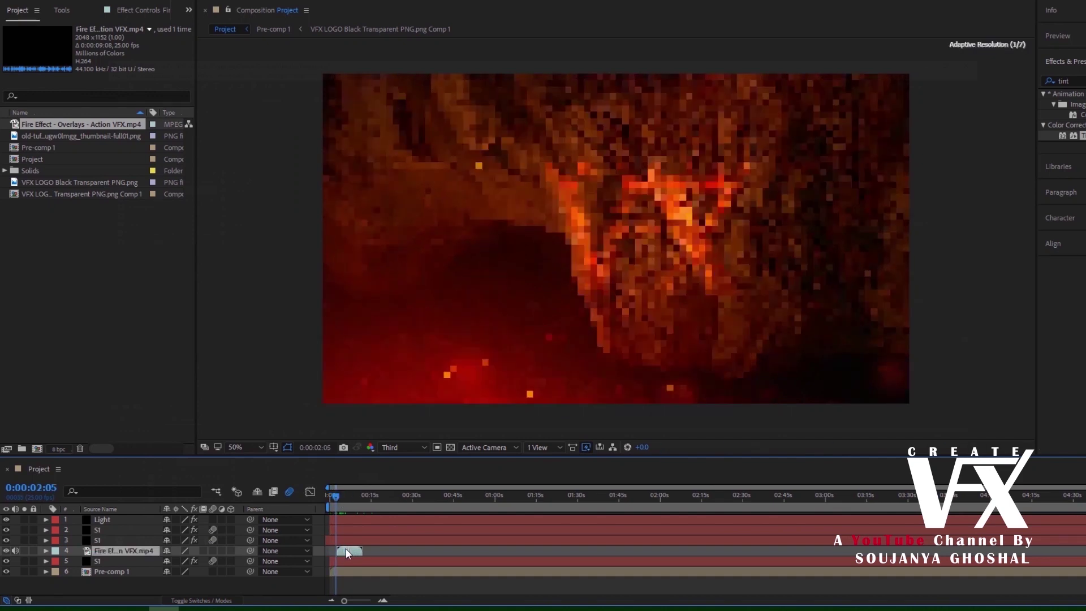
- Duplicate the fire clip into four copies and stagger them one after another along the timeline
left_click(334, 497)
left_click_drag(335, 498, 345, 496)
left_click(110, 557)
left_click(108, 552)
key("ctrl+d")
key("ctrl+d")
left_click_drag(344, 561, 352, 561)
left_click_drag(347, 495, 364, 495)
key("ctrl+d")
key("ctrl+d")
left_click_drag(347, 571, 379, 578)
left_click_drag(364, 497, 337, 496)
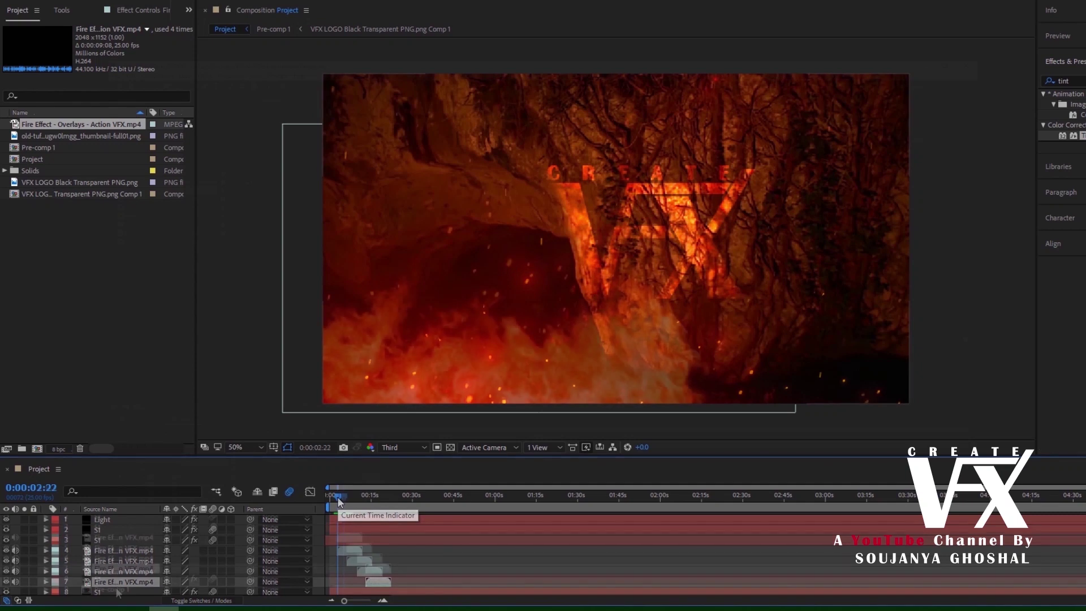
- Apply the Glow effect to Pre-comp 1 with a radius of 94 and the Luminosity glow operation
left_click(1062, 80)
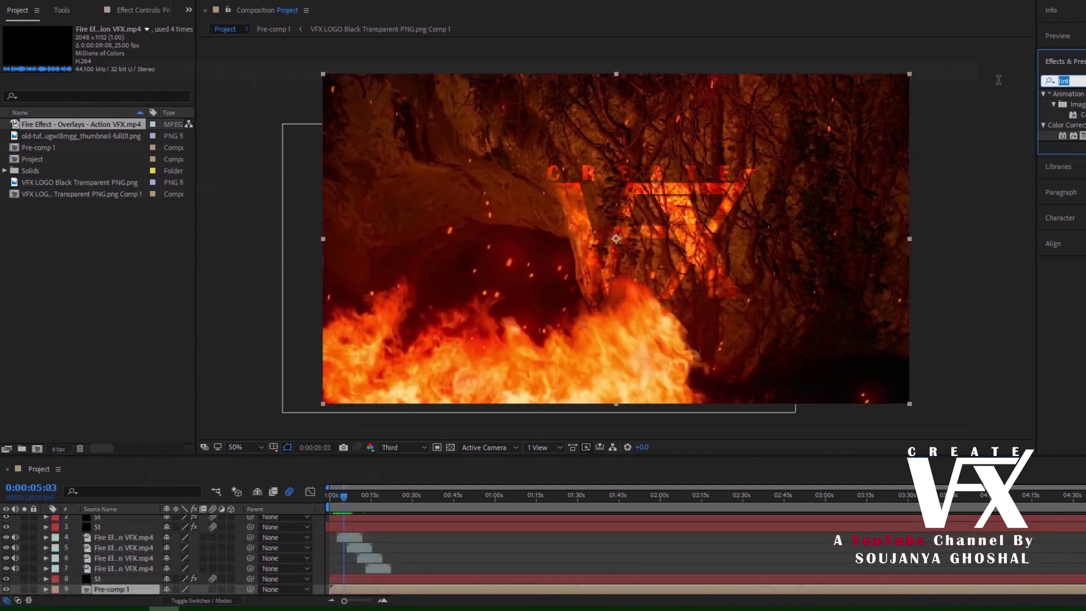
type("glow")
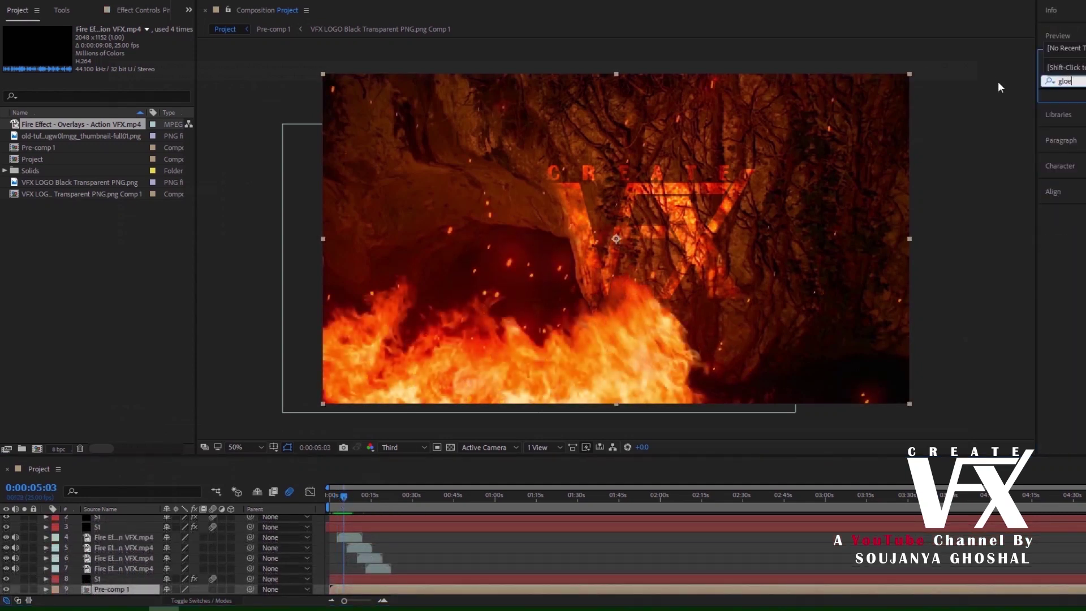
left_click_drag(1077, 156, 129, 590)
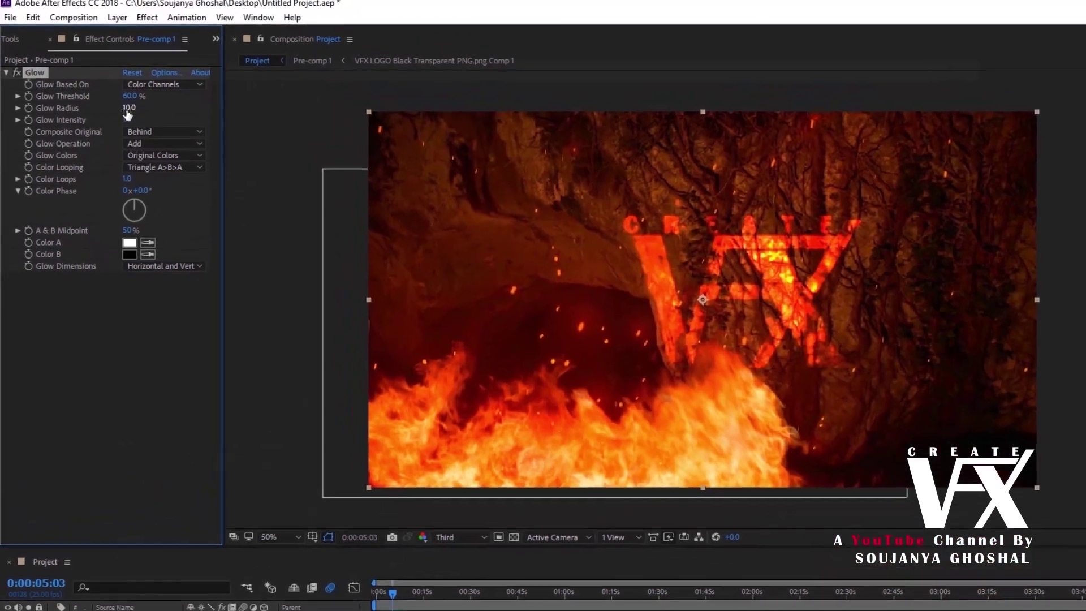
left_click_drag(112, 70, 152, 72)
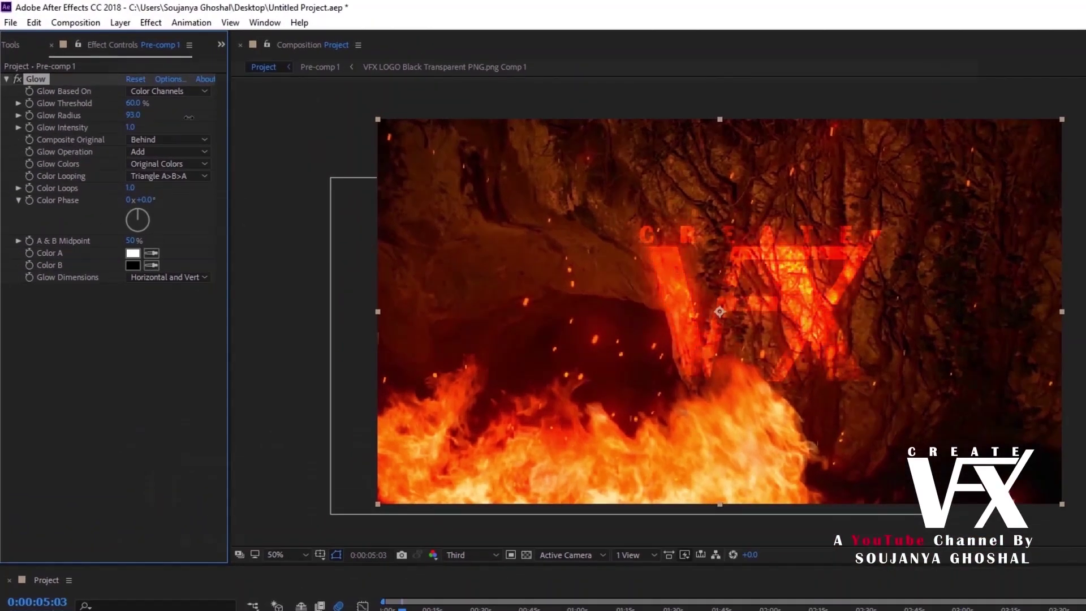
left_click(190, 150)
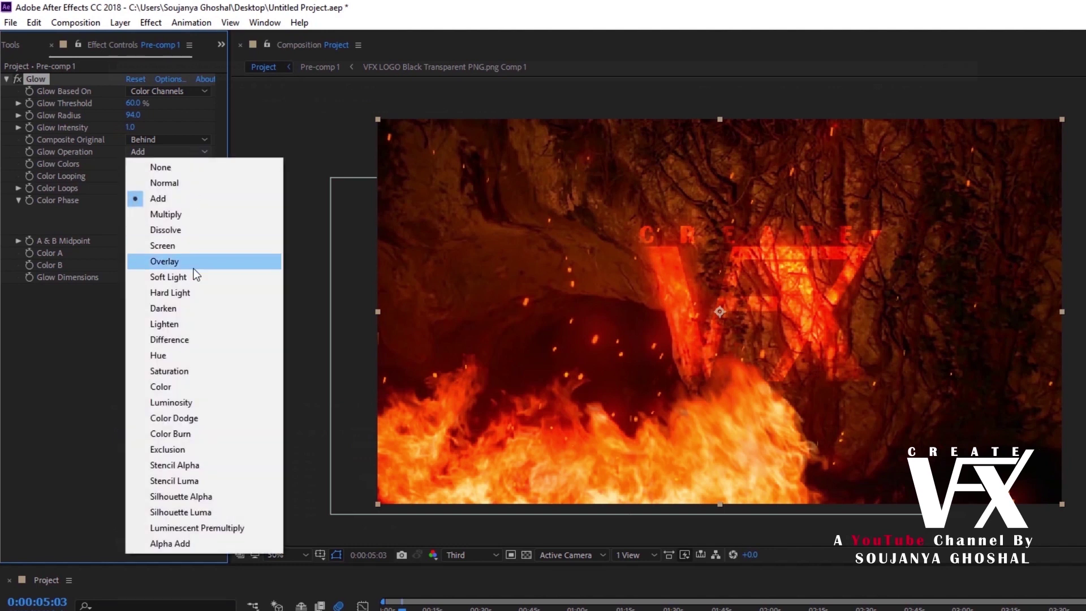
left_click(213, 405)
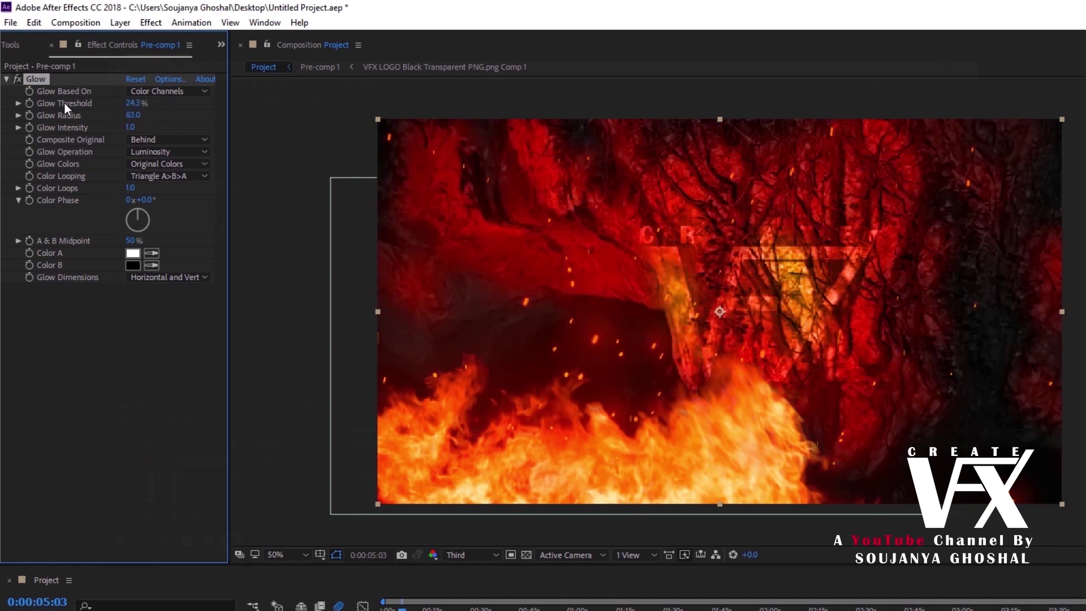
- Set the glow threshold to 32% and the glow radius to 290, and preview the result
type("32")
key("Return")
left_click(131, 114)
type("290")
key("Return")
key("space")
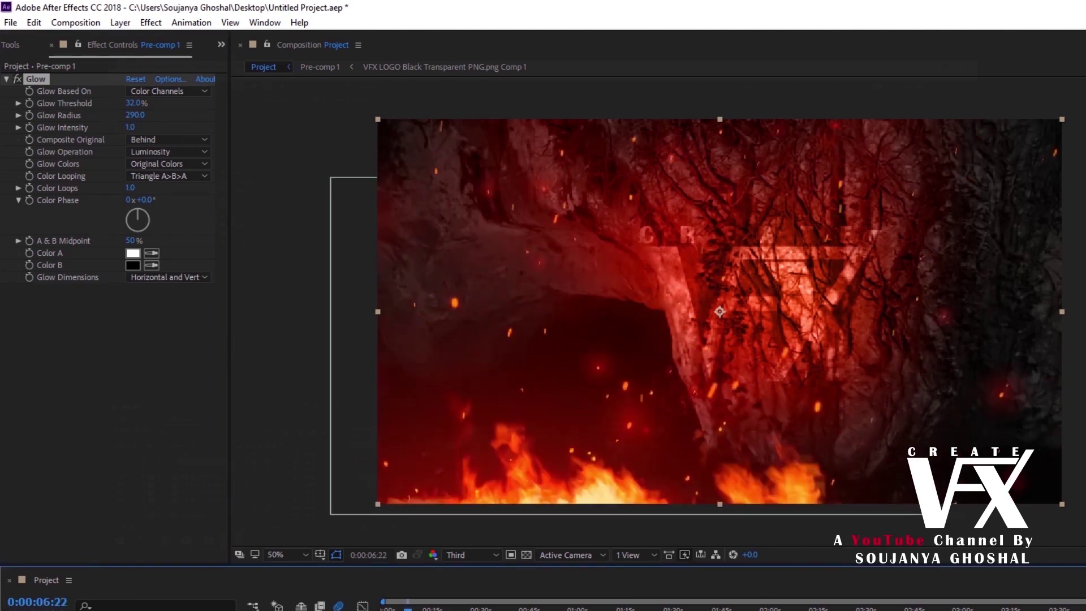
- Start a Pen tool mask on Pre-comp 1 from outside the frame's left edge, along the rock above the cave opening and across the logo
left_click(6, 80)
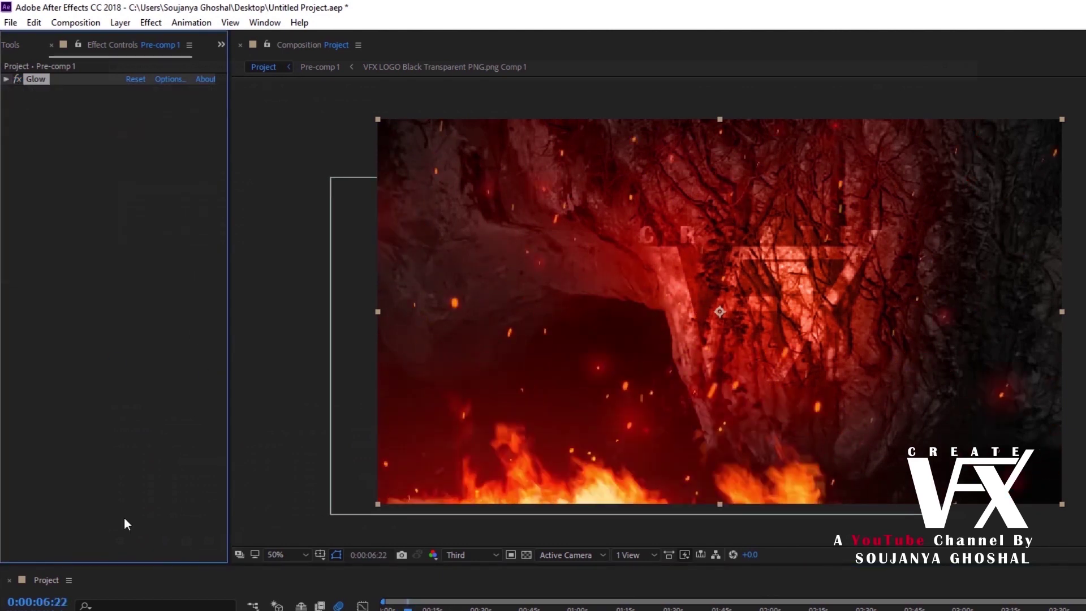
left_click(221, 46)
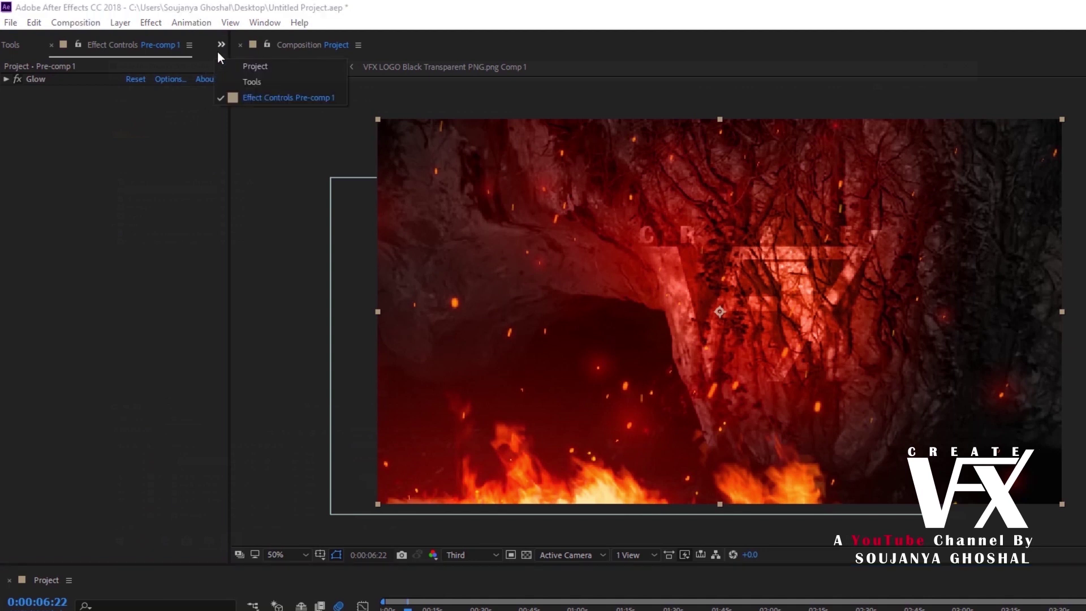
left_click(259, 82)
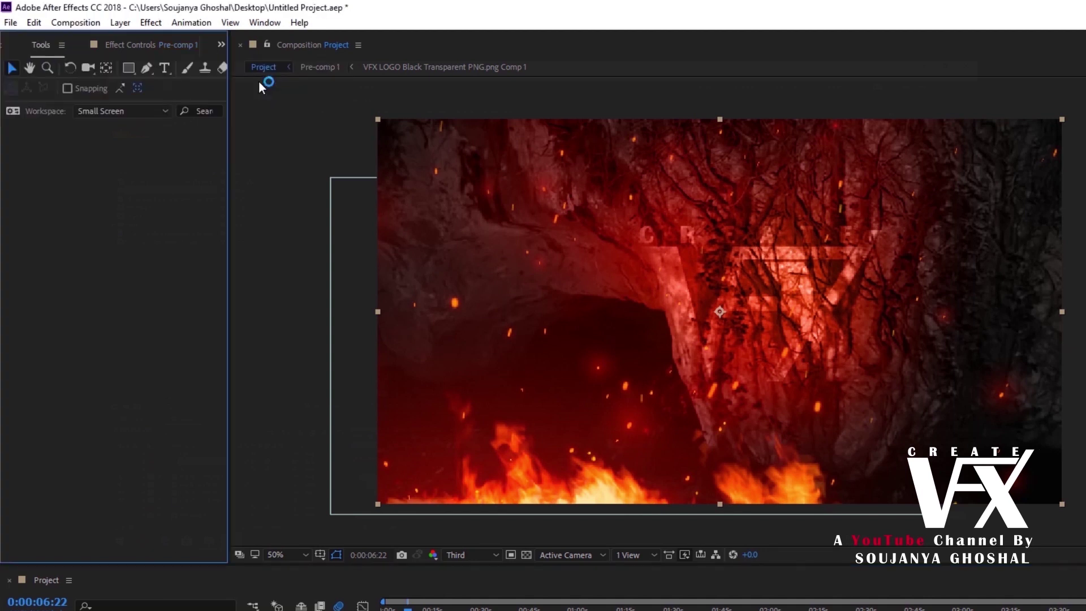
left_click(146, 69)
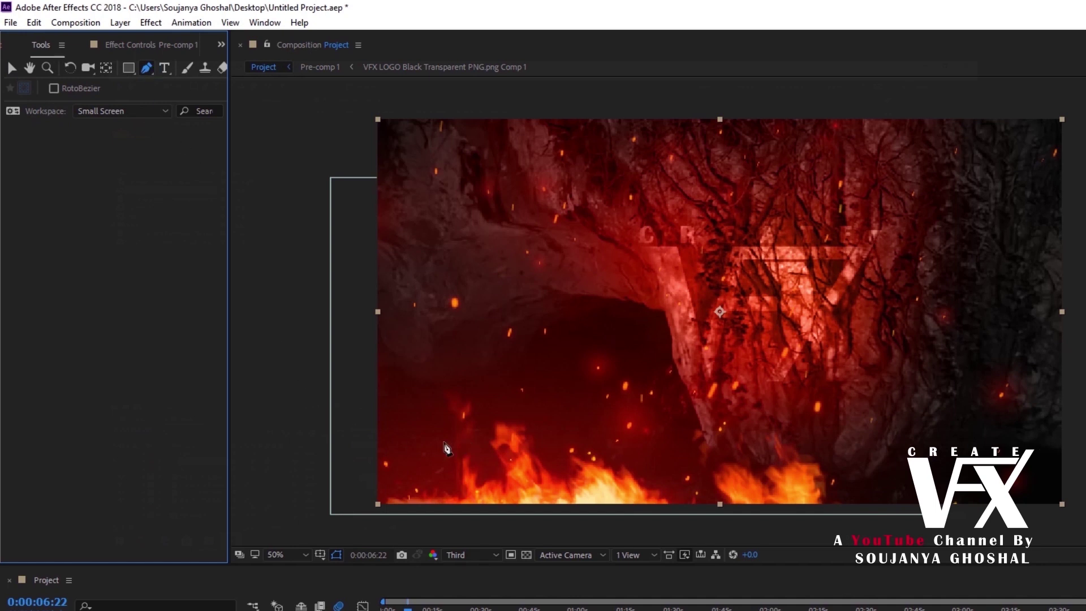
left_click(352, 318)
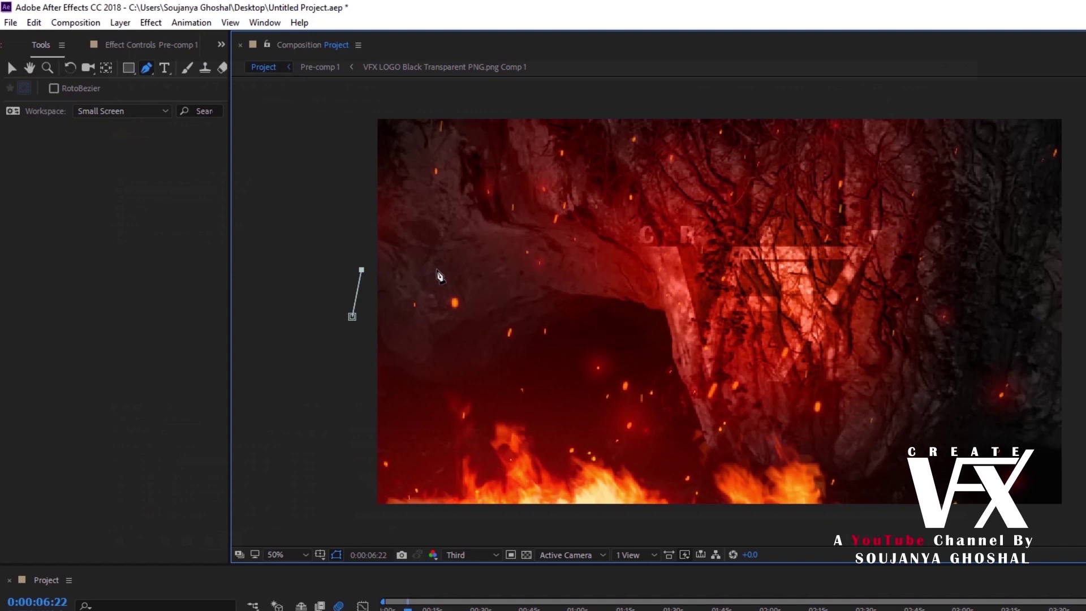
left_click(461, 268)
left_click(549, 257)
left_click(599, 257)
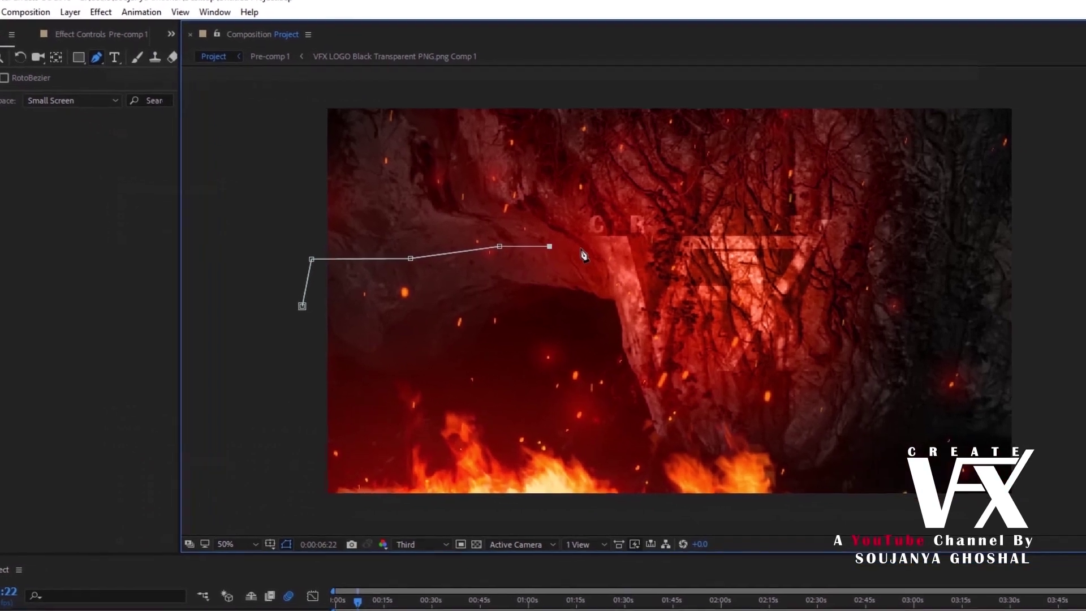
left_click(580, 248)
left_click(637, 266)
left_click(719, 288)
left_click(762, 308)
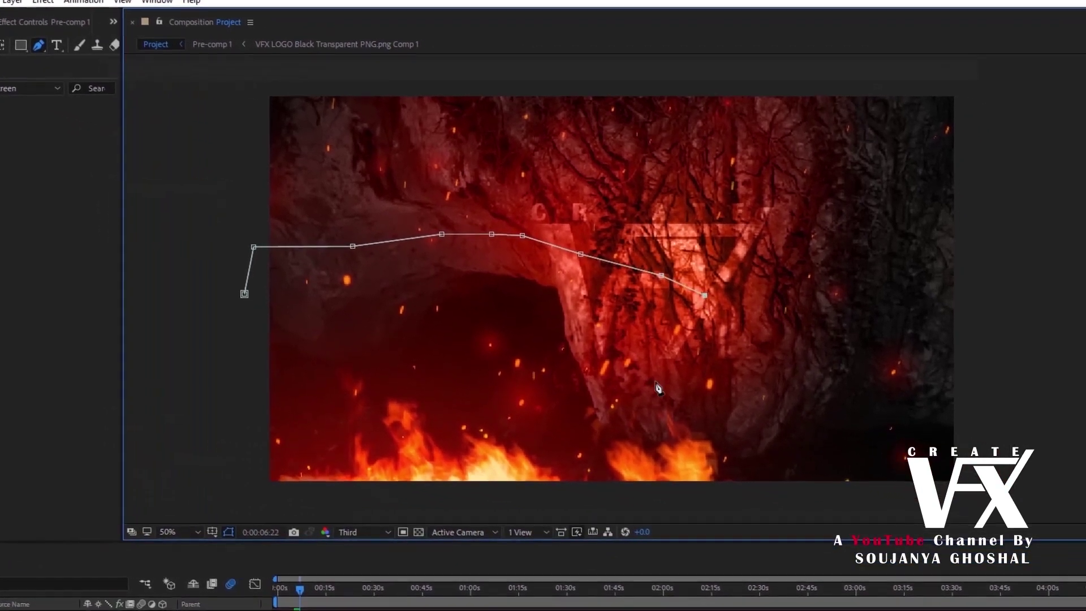
- Continue the mask path down to the rock base below the logo and out past the frame's lower right edge
left_click(654, 381)
left_click(672, 399)
left_click(742, 379)
left_click(808, 353)
left_click(959, 451)
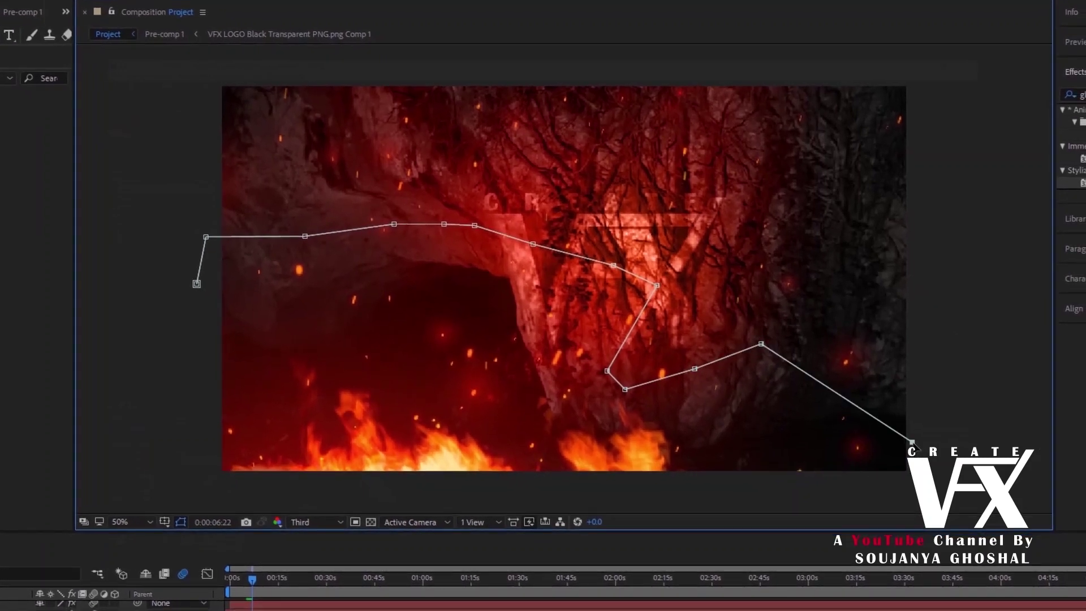
- Route the mask path well outside the frame, below and left of the composition, and close it at its starting point
key("comma")
key("comma")
key("comma")
key("comma")
left_click(648, 398)
left_click(421, 399)
left_click(401, 263)
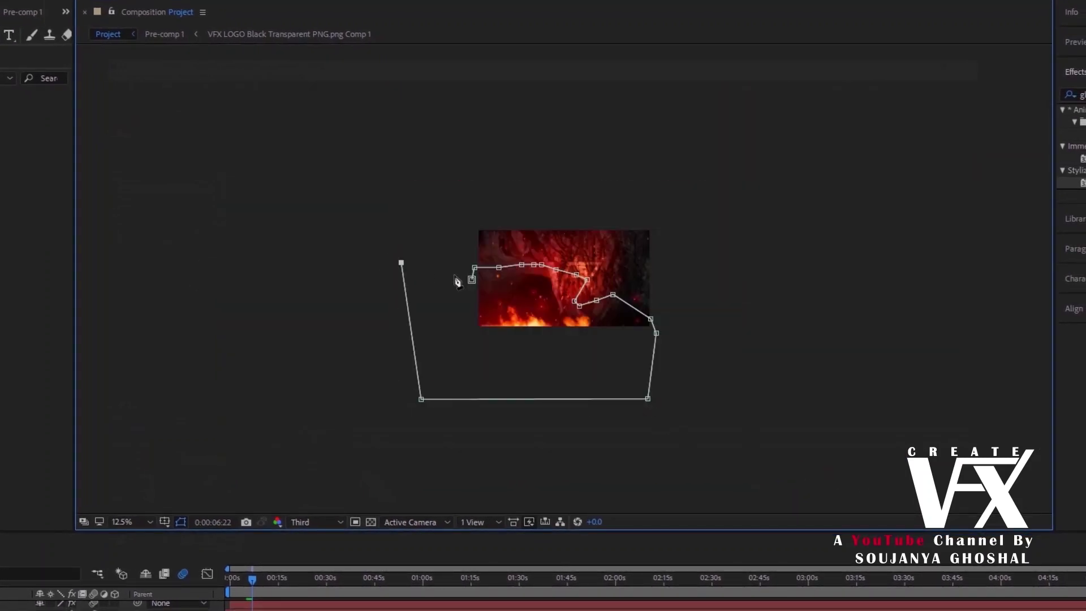
left_click(475, 287)
key("period")
key("period")
key("period")
key("period")
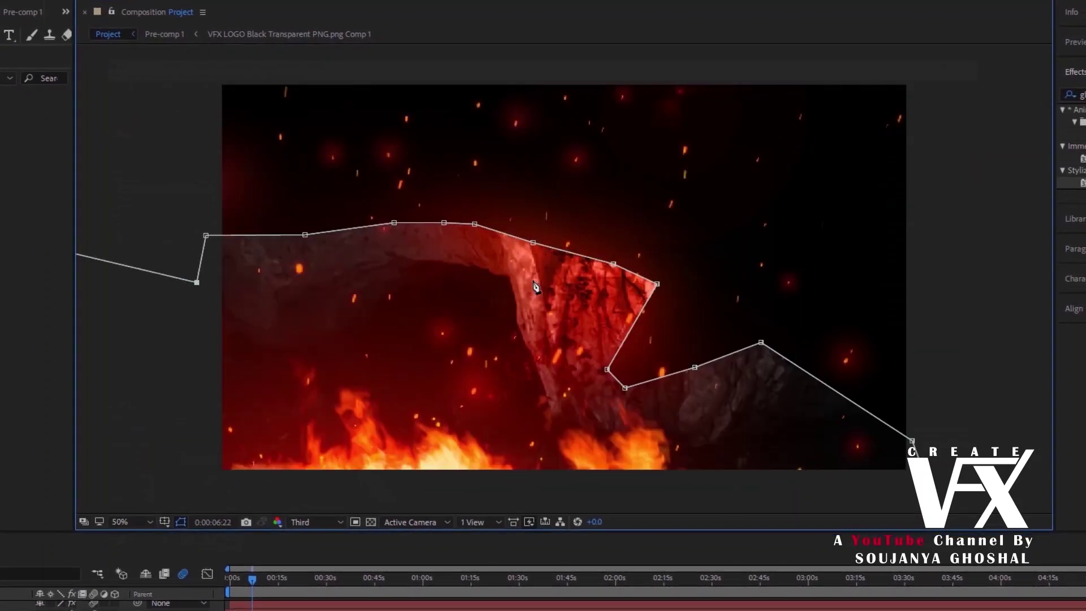
- Set the feather of Pre-comp 1's mask to 752 pixels and reduce its mask expansion below zero
left_click(152, 522)
left_click(153, 285)
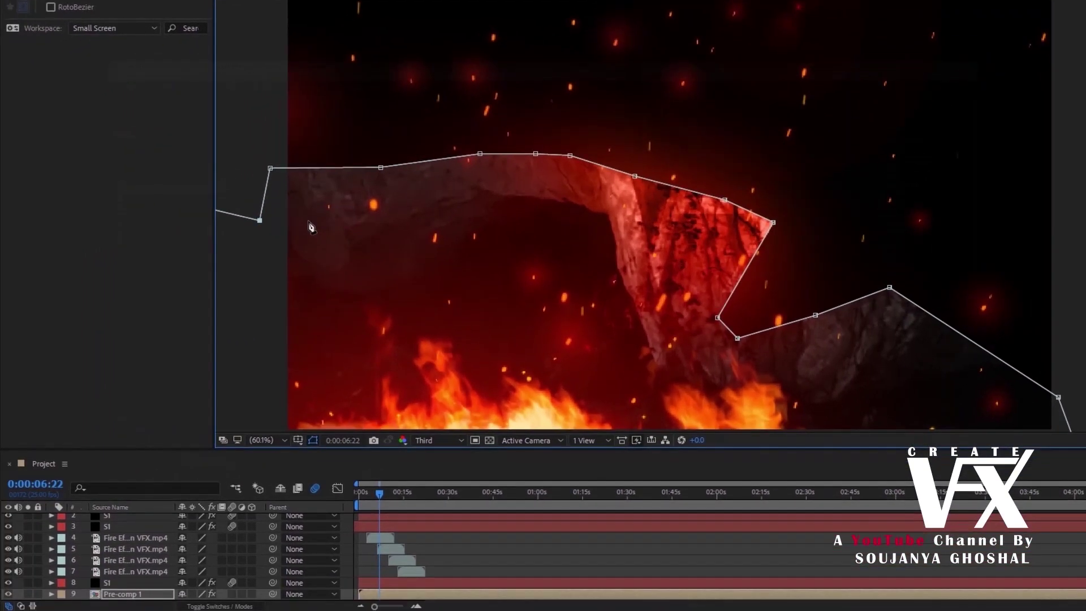
left_click(121, 595)
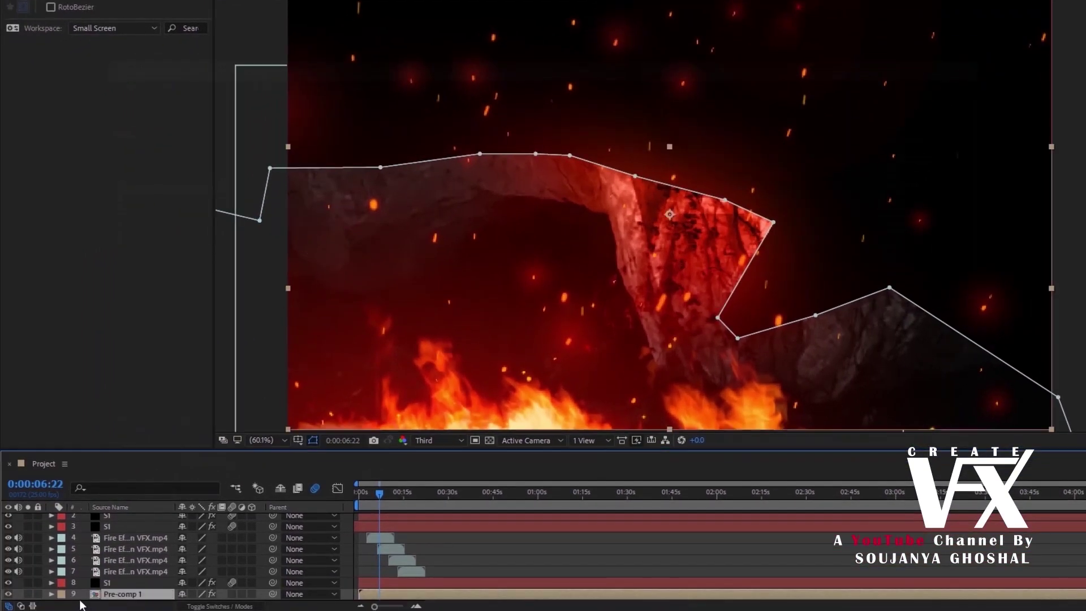
left_click(52, 595)
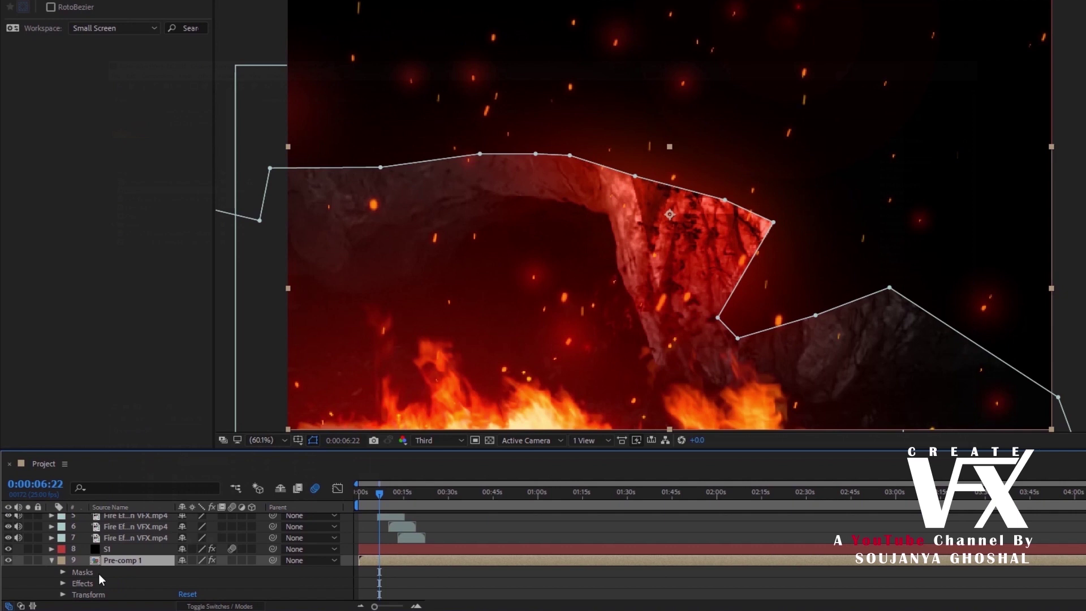
left_click(56, 572)
left_click(63, 572)
left_click(74, 583)
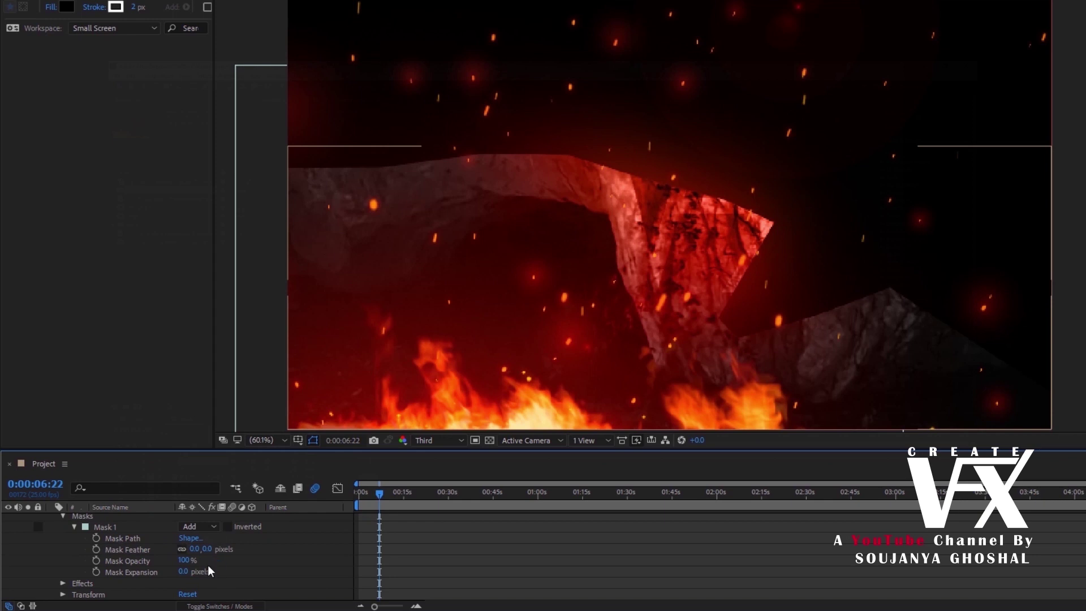
left_click(190, 548)
type("752")
key("Return")
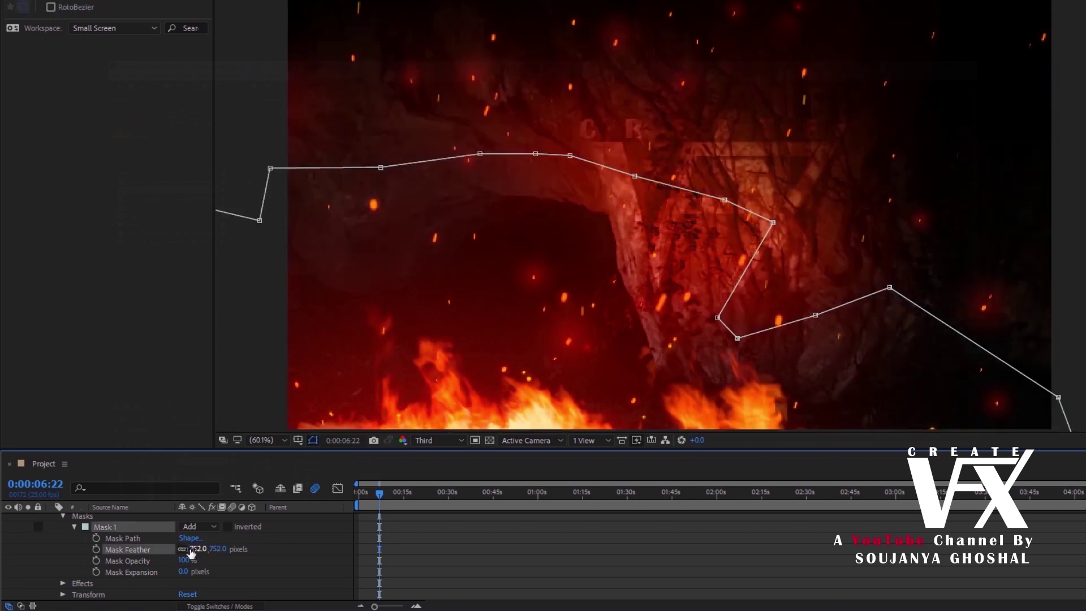
mouse_move(183, 571)
left_mouse_down()
mouse_move(113, 561)
mouse_move(504, 566)
mouse_move(80, 574)
mouse_move(352, 568)
mouse_move(180, 570)
left_mouse_up()
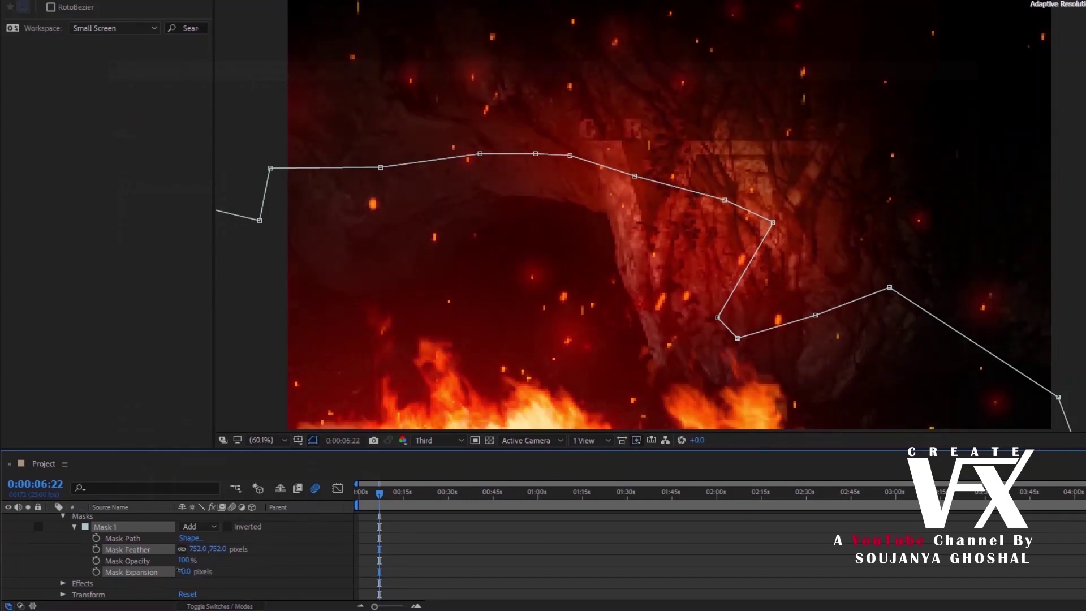